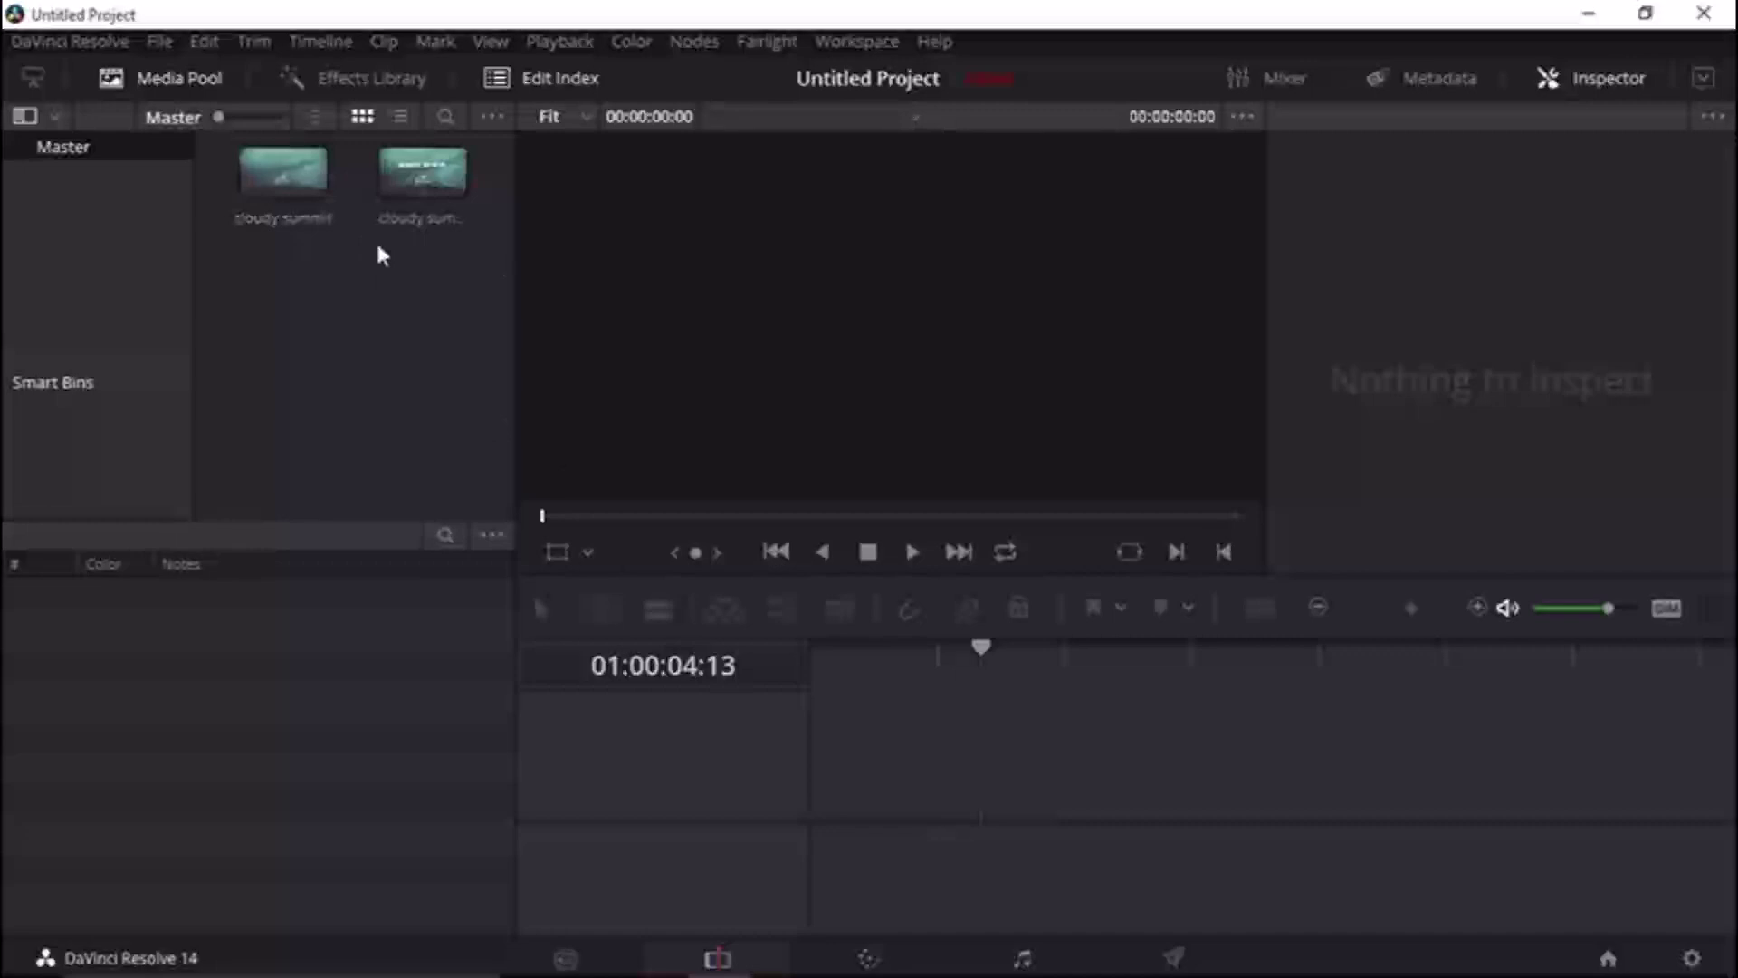
Preview both cloudy summit images and place them consecutively on the timeline, with the untitled image before the titled one.
left_click(416, 178)
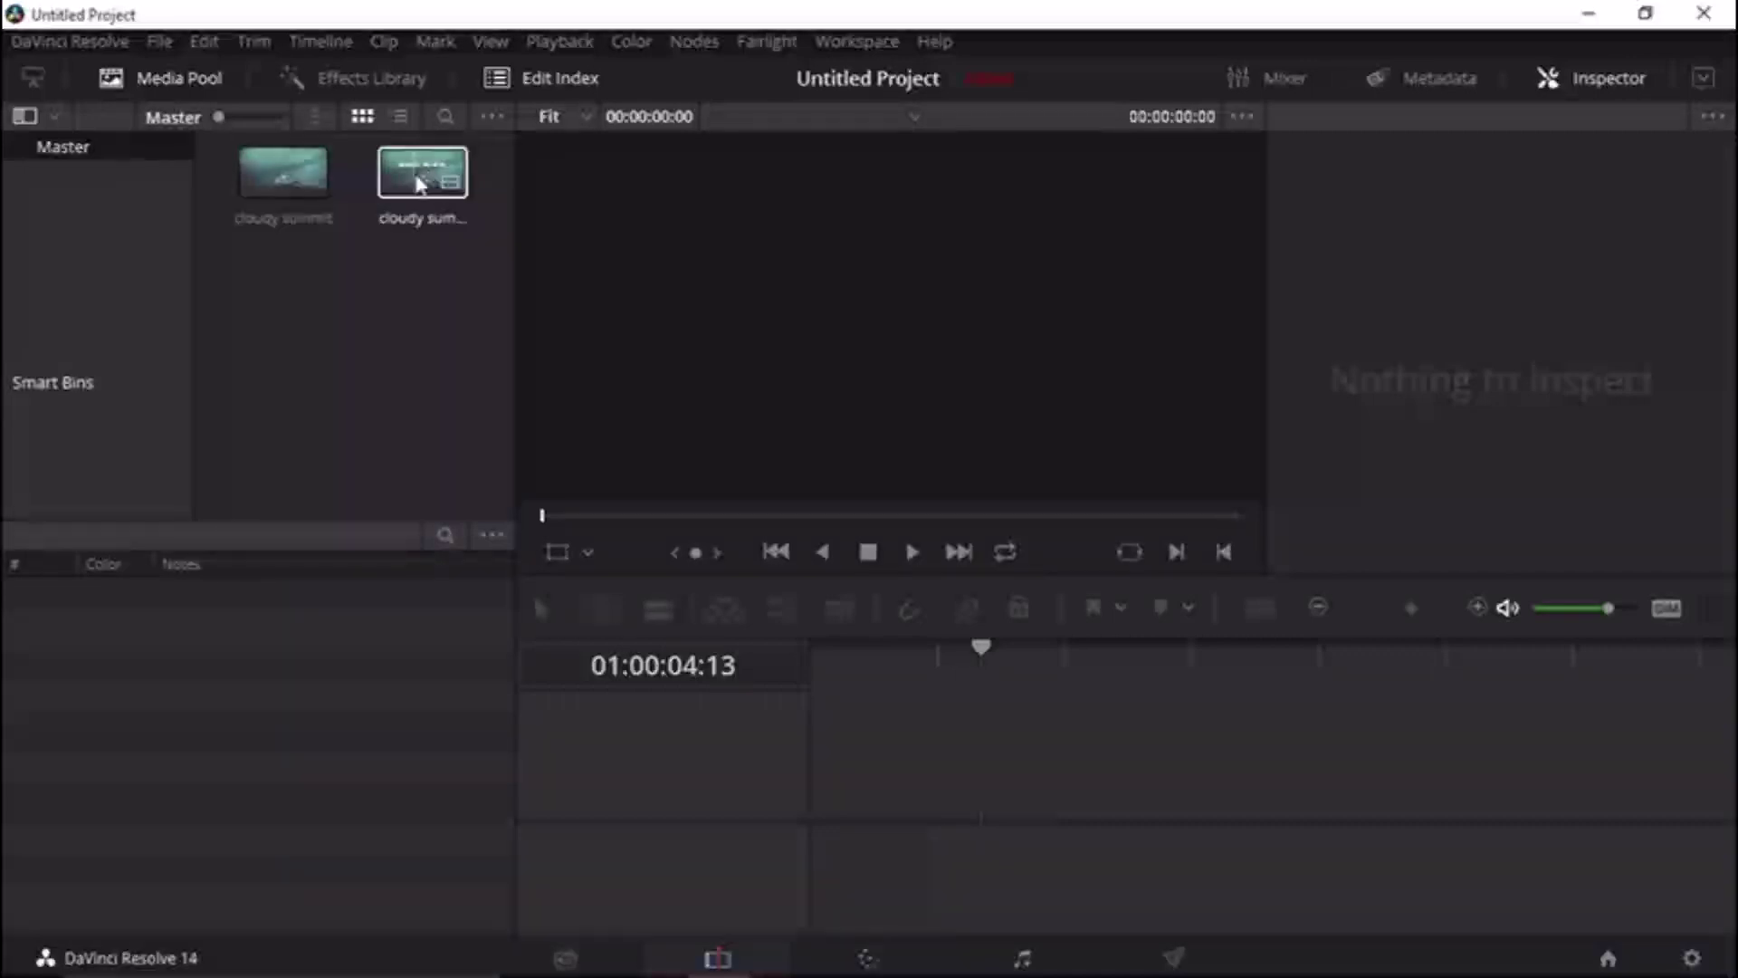
double_click(420, 184)
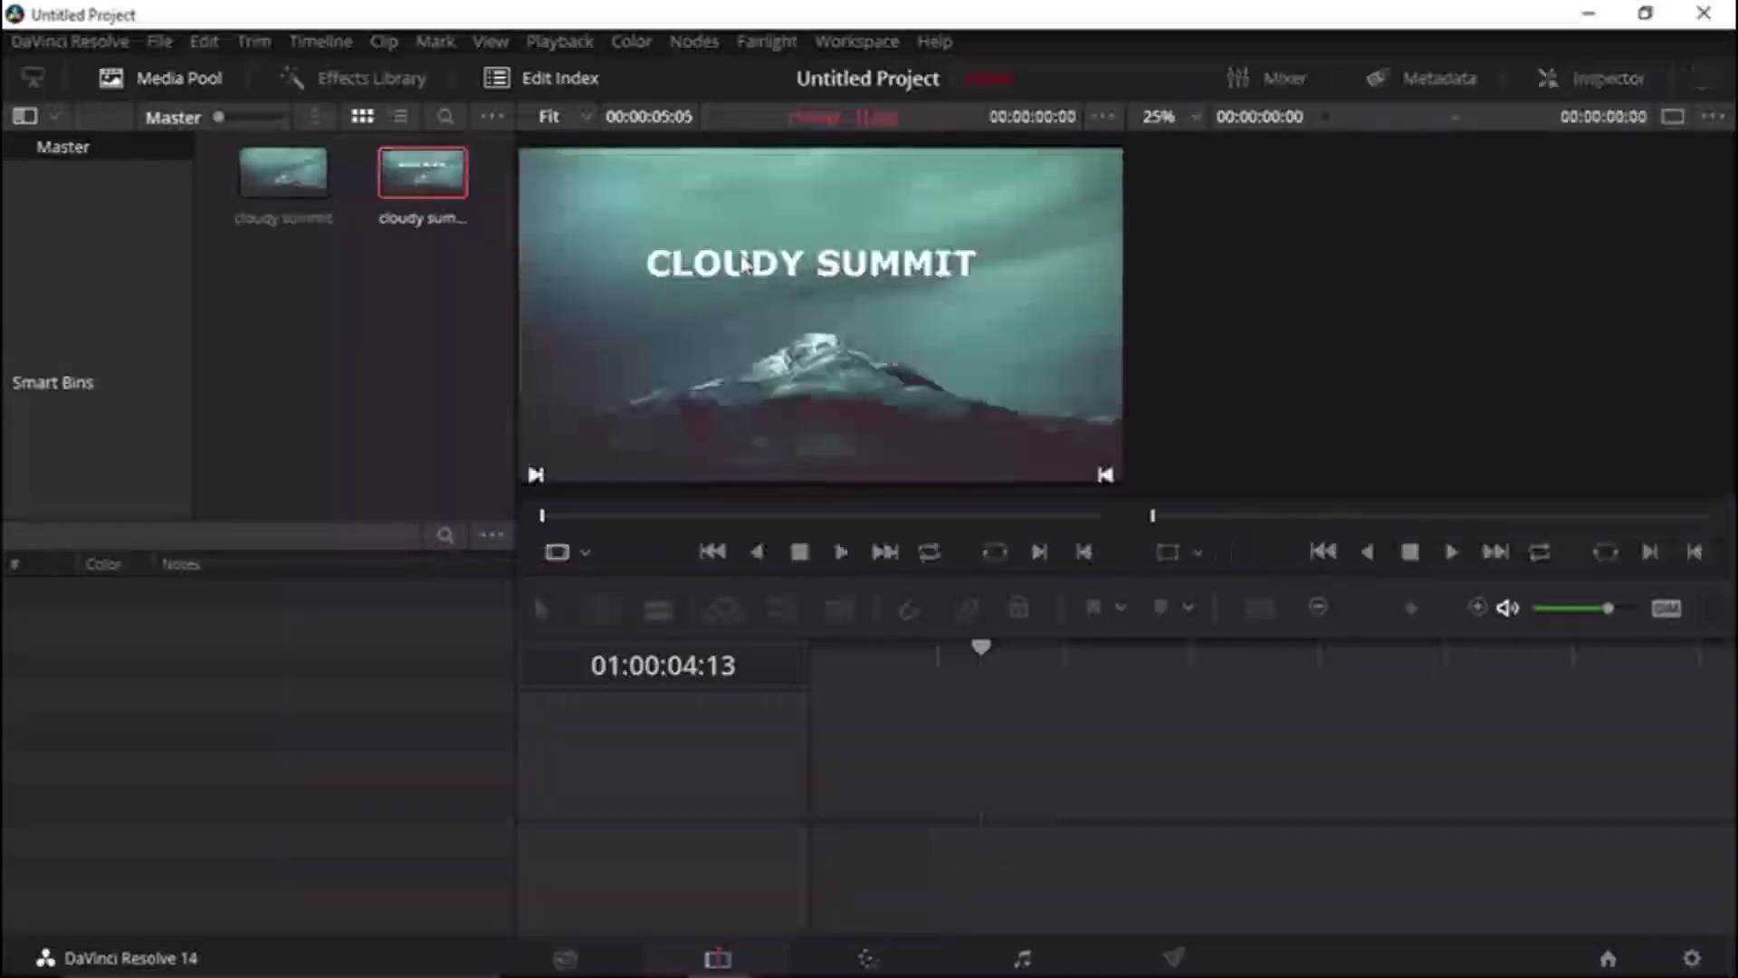
left_click(288, 181)
double_click(288, 181)
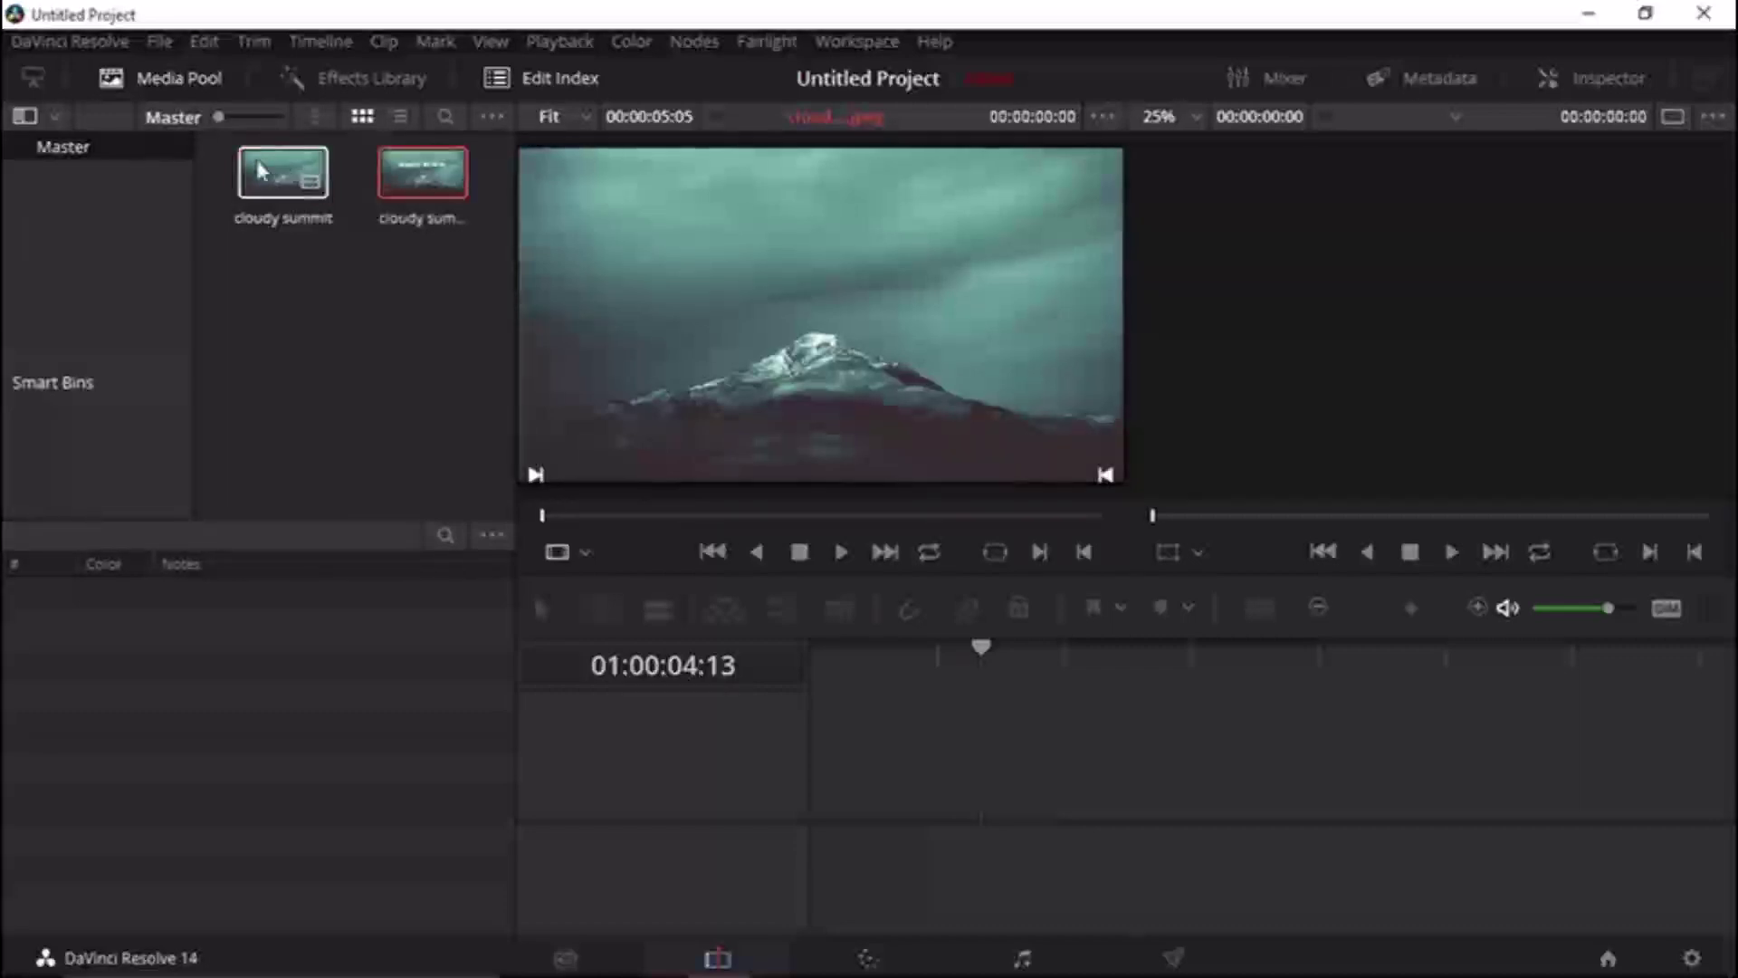
left_click_drag(260, 173, 882, 796)
left_click_drag(423, 172, 1082, 779)
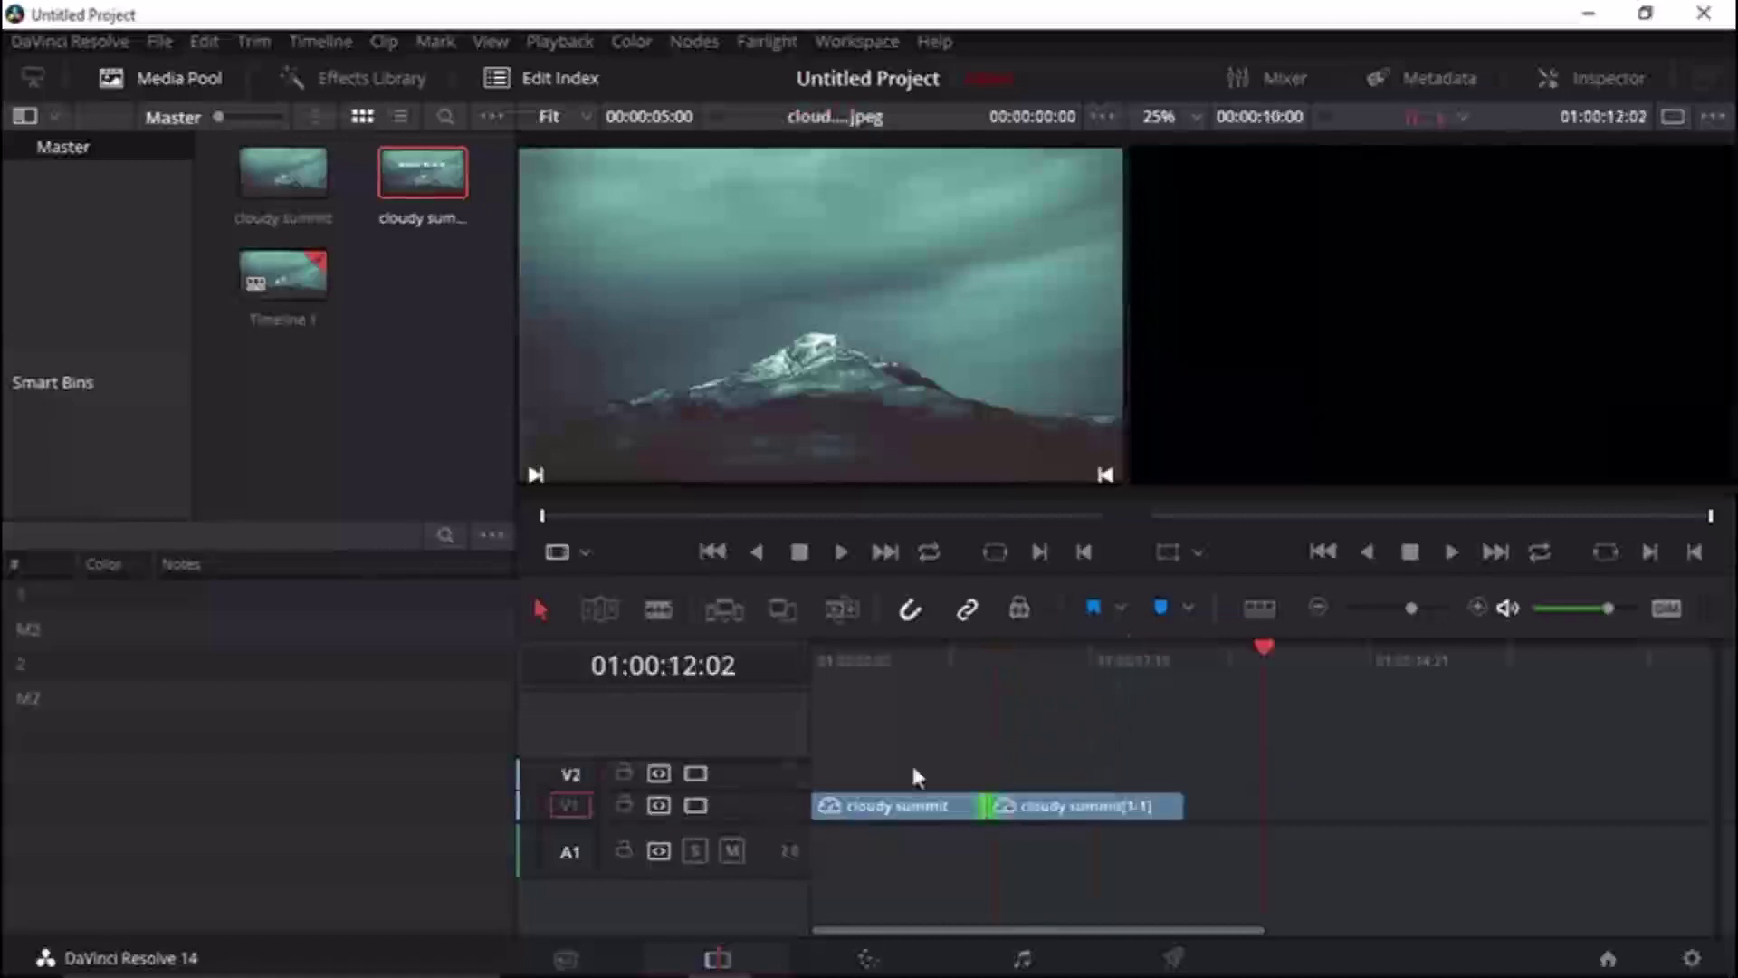
Locate 01:00:01:21 in the first clip on the Color page, split the clip there on the Edit page, and ripple delete the part before the cut.
left_click(867, 960)
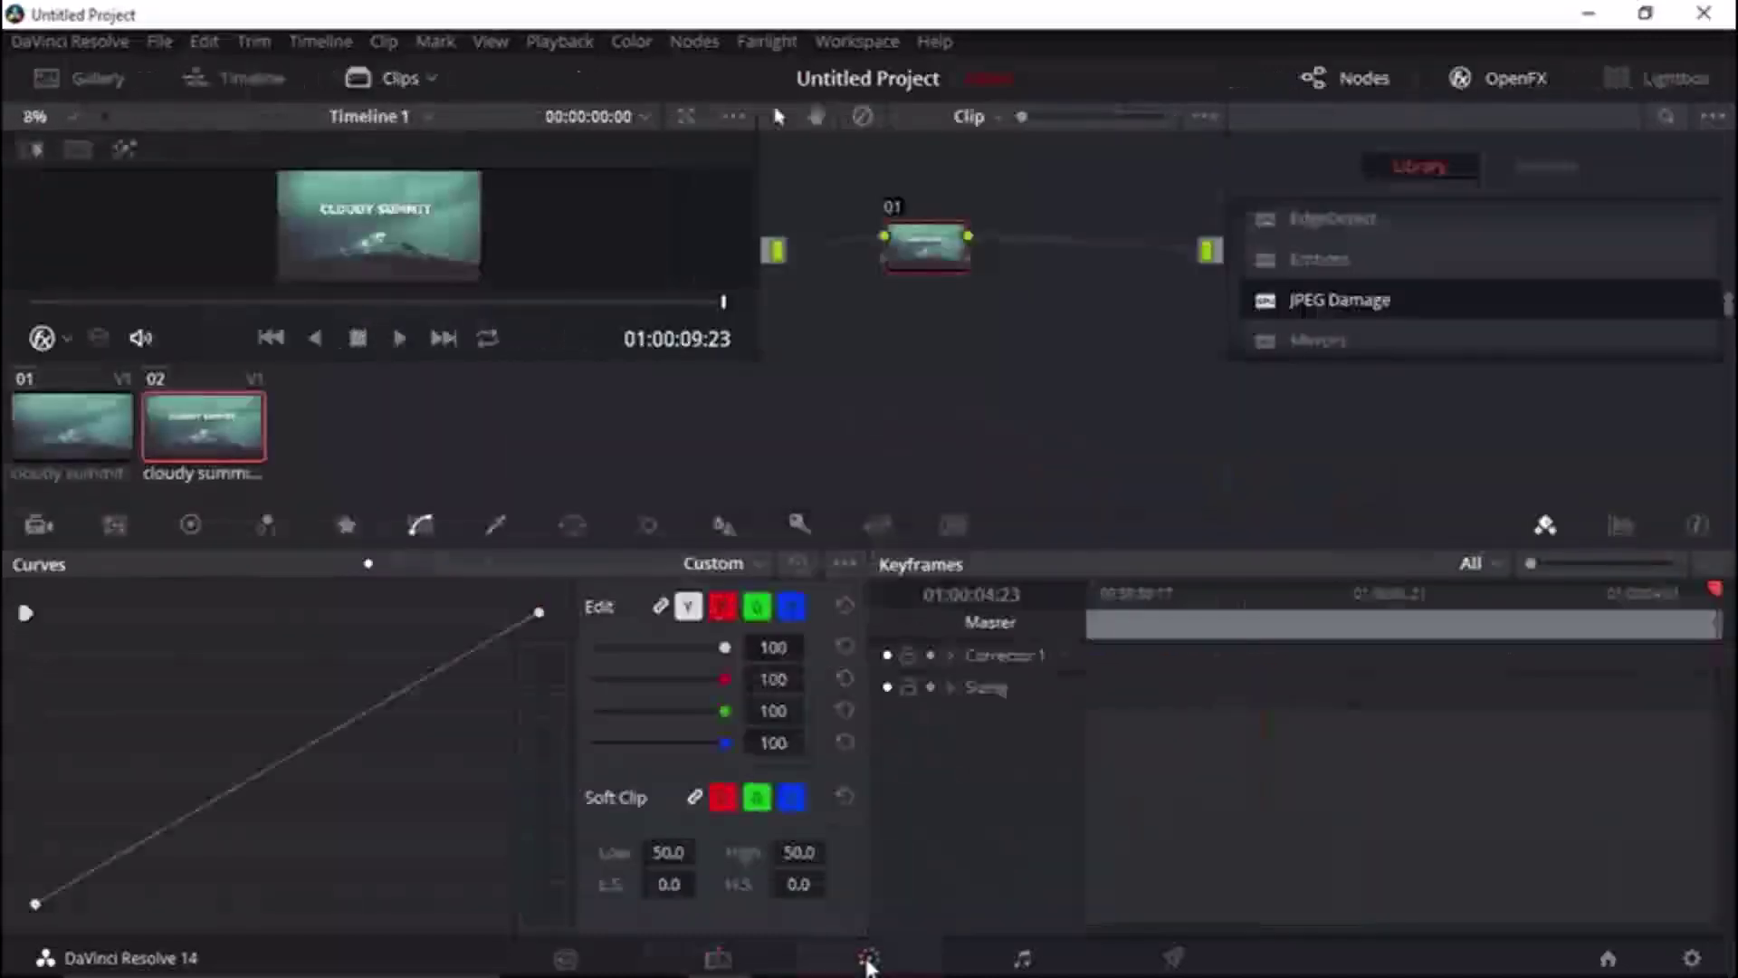
left_click(91, 442)
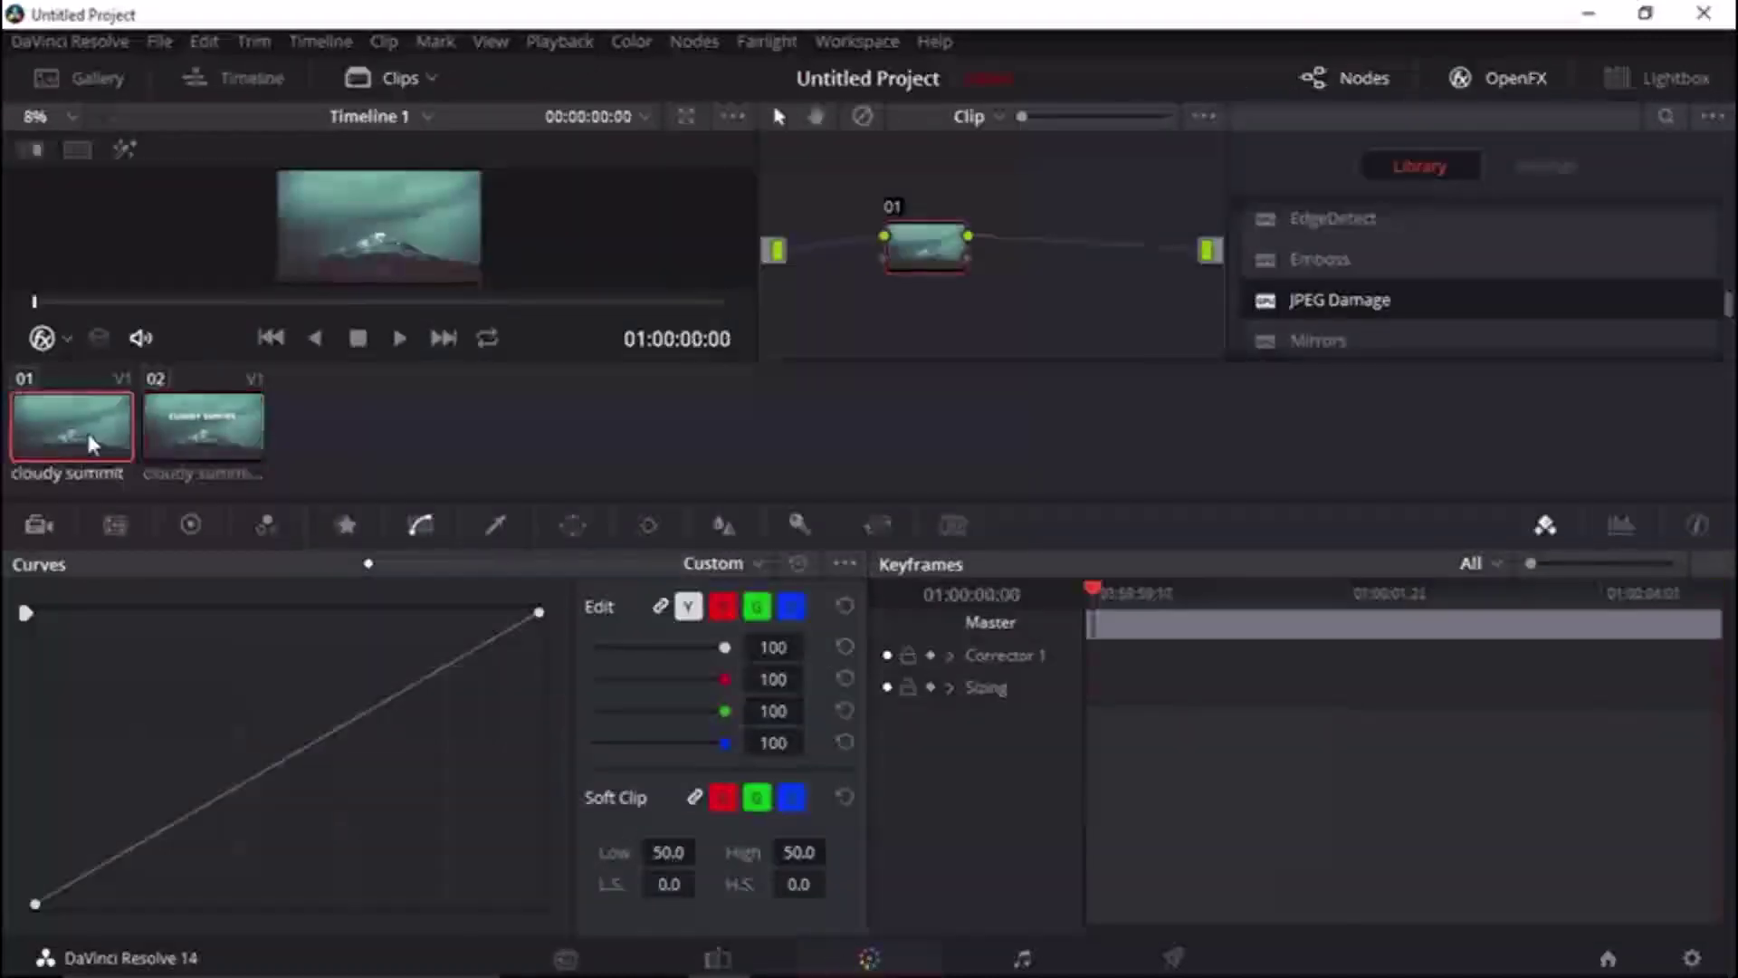
left_click(185, 448)
left_click(90, 425)
left_click_drag(1096, 590, 1355, 579)
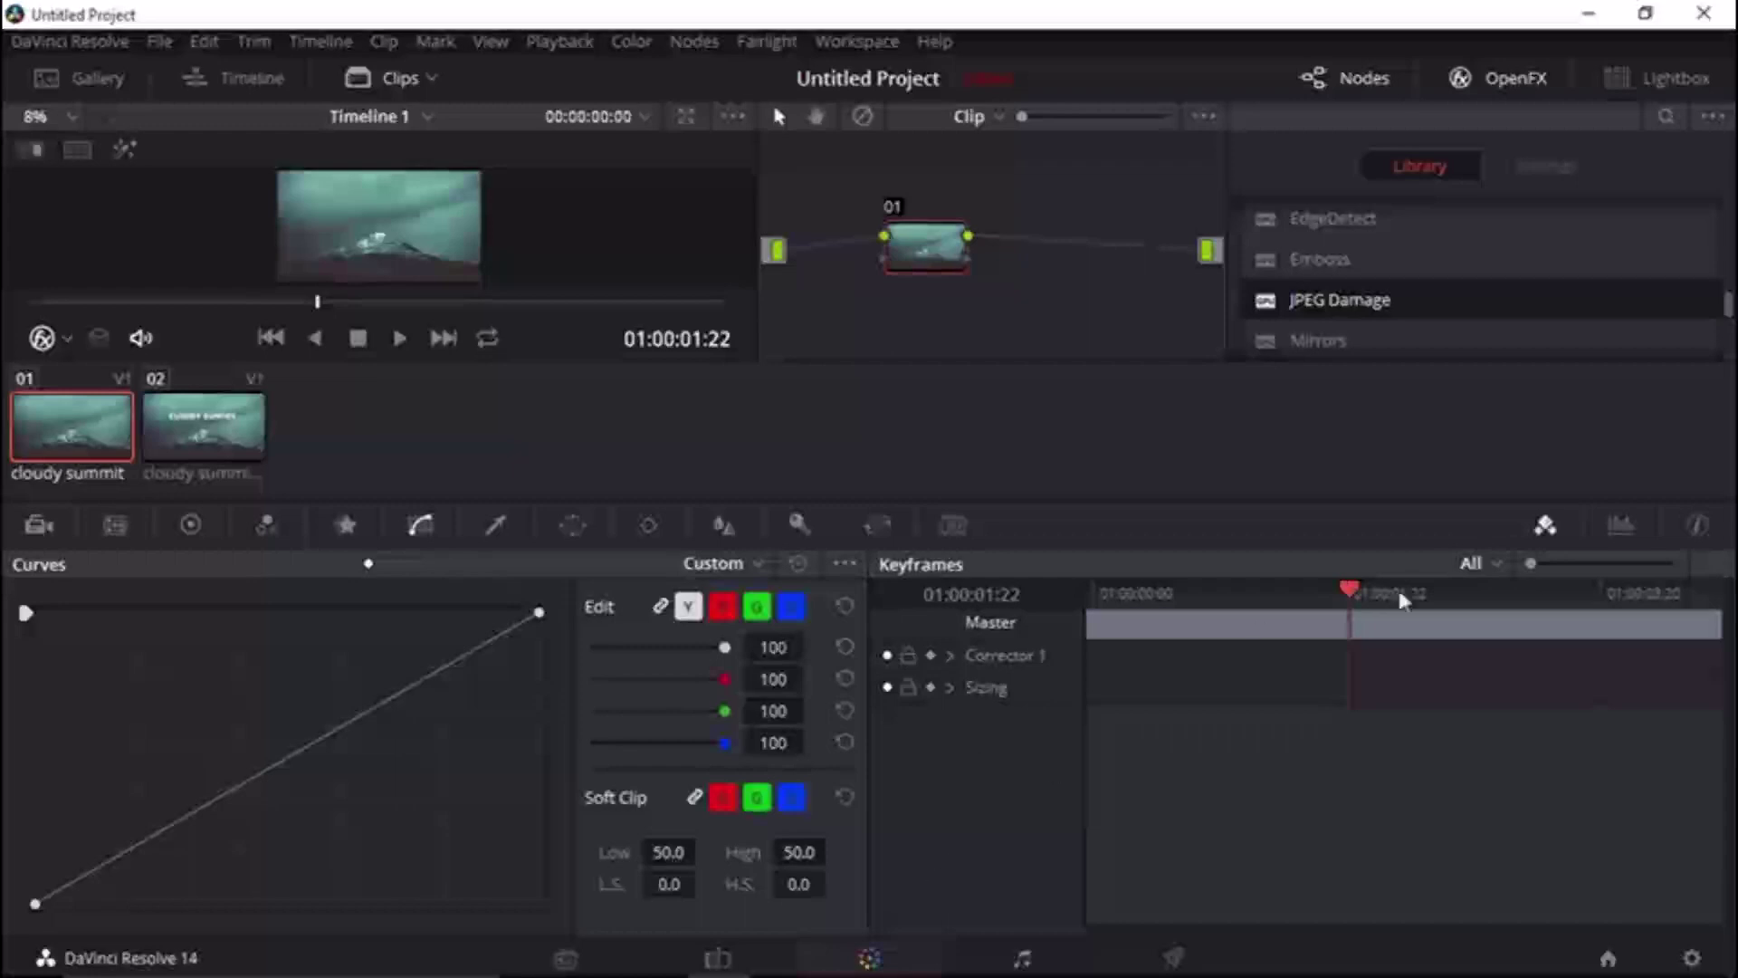
left_click(1347, 593)
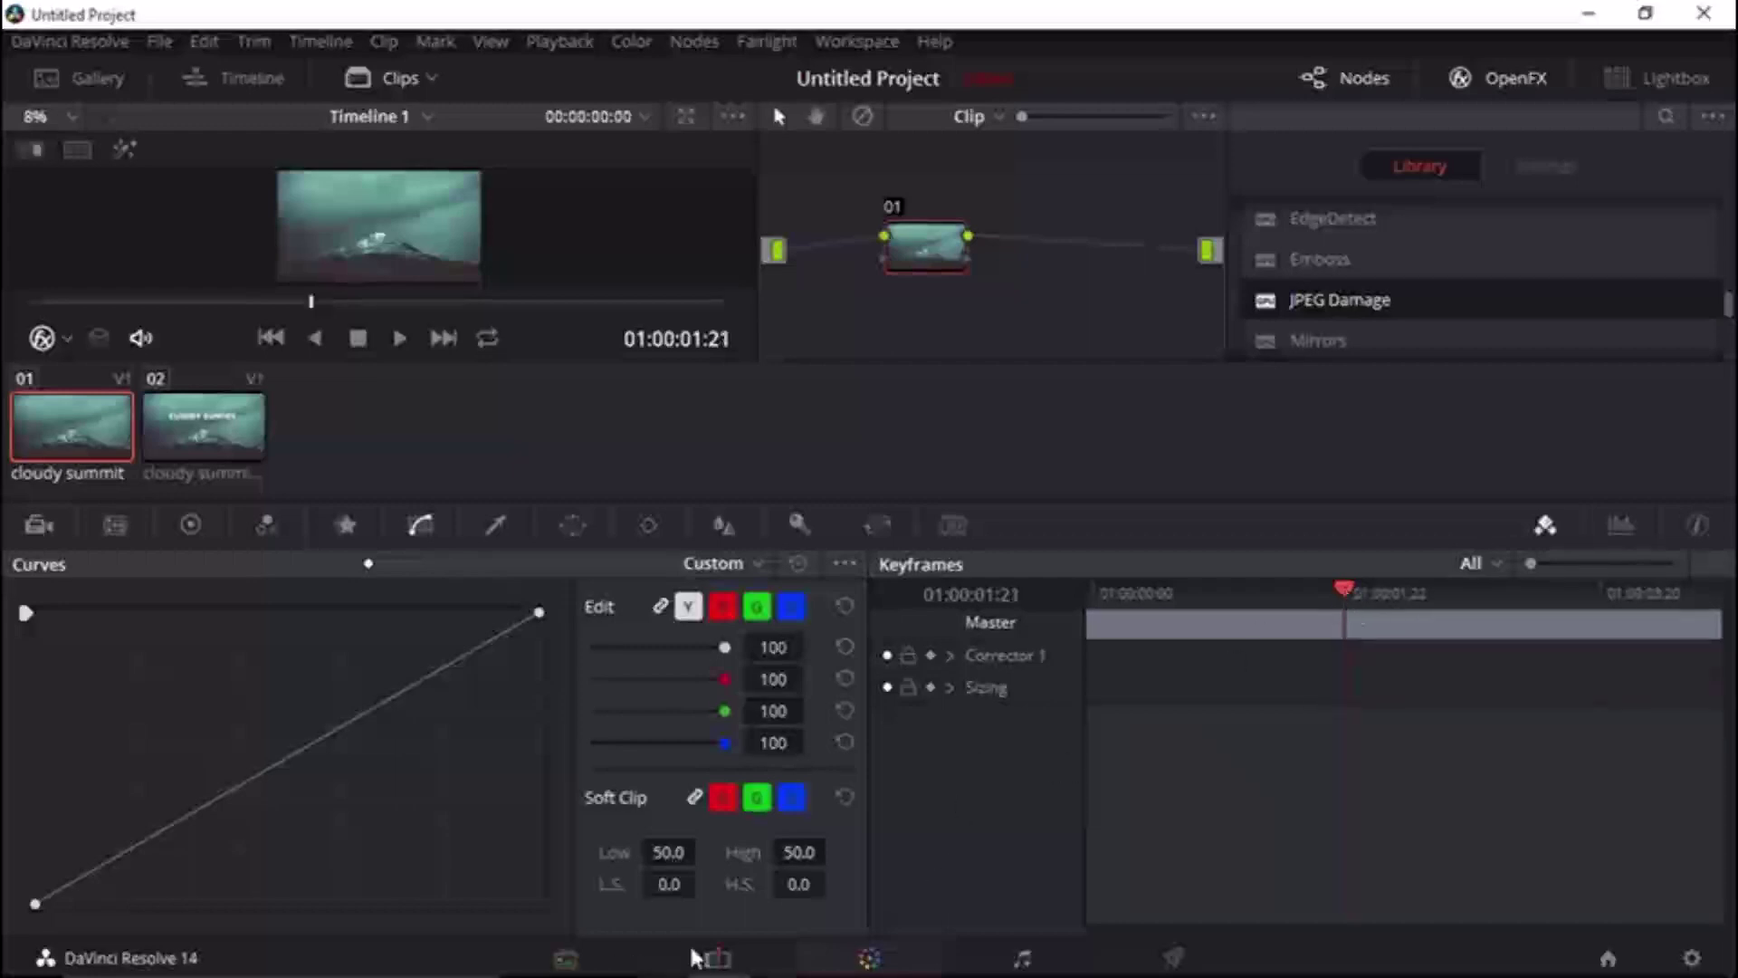
left_click(718, 962)
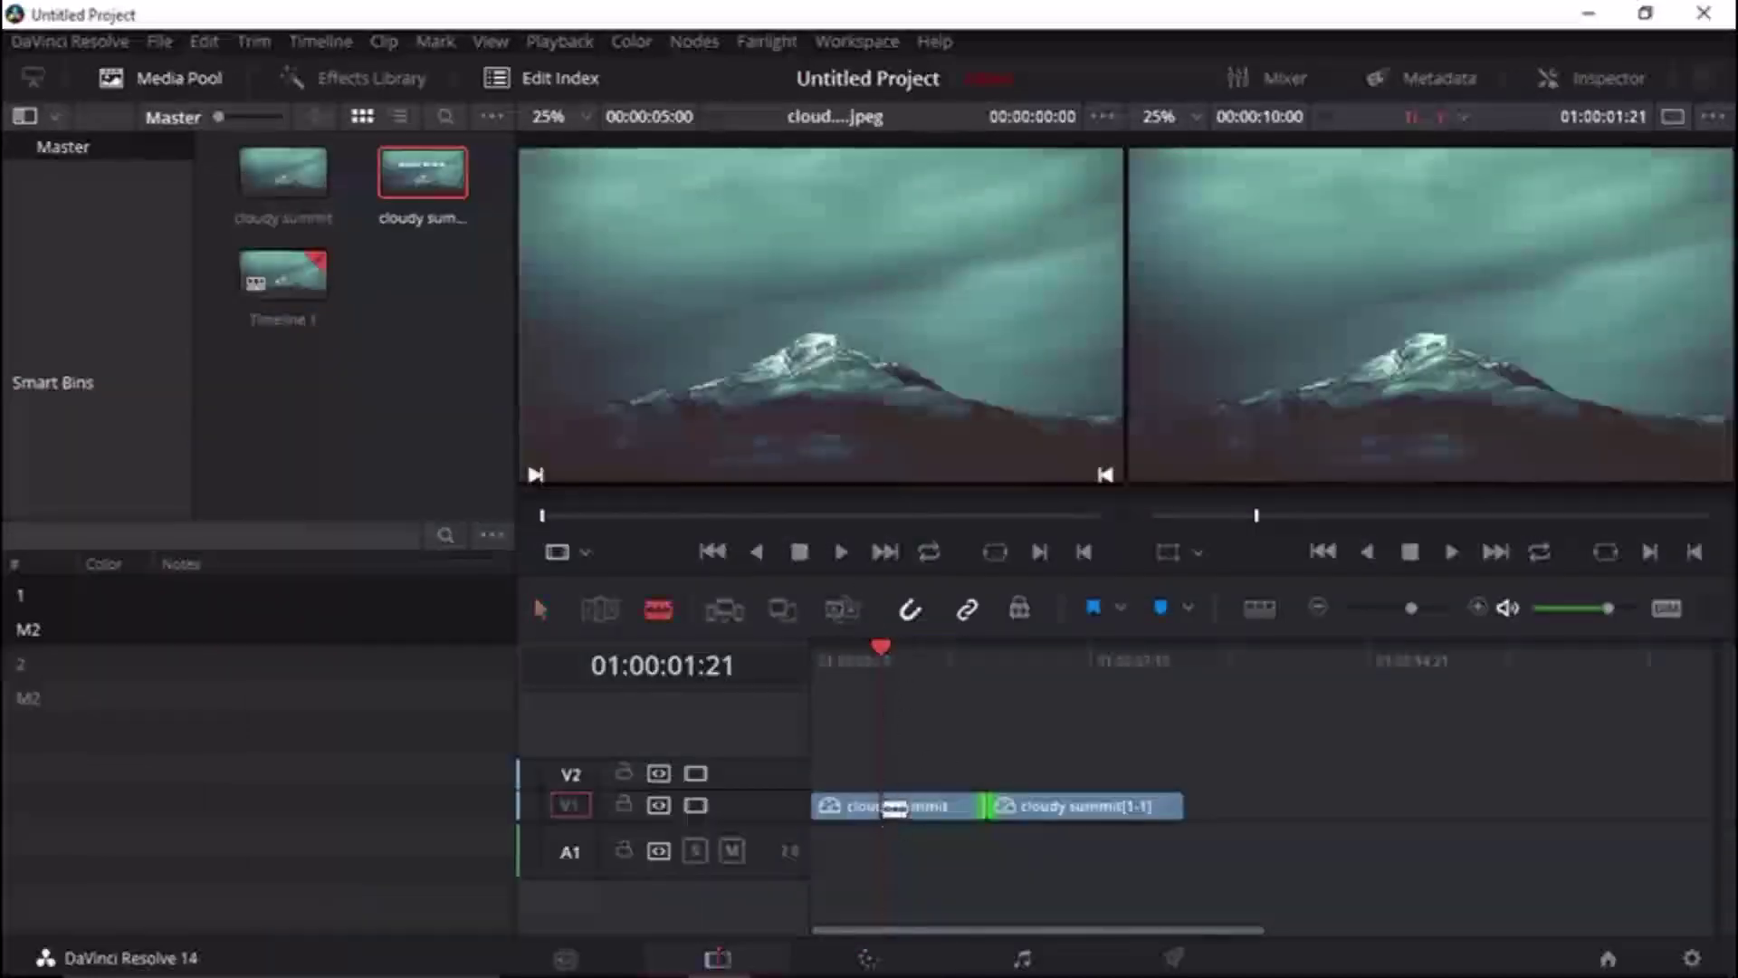
key("b")
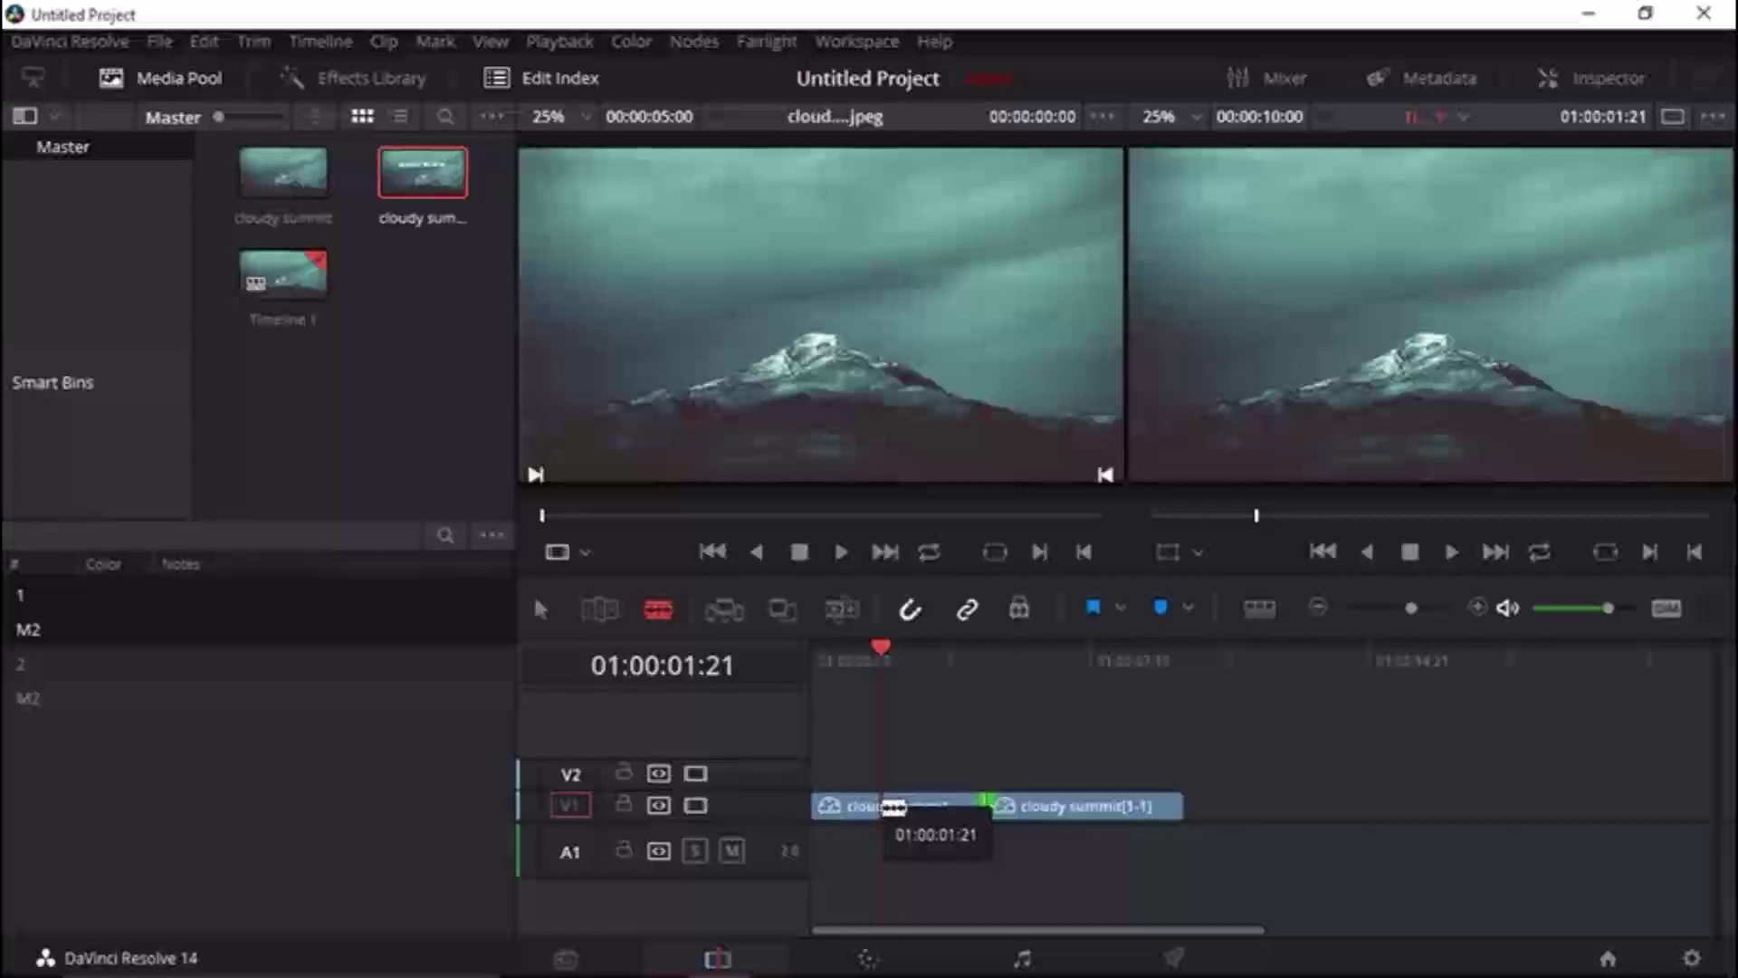
left_click(894, 804)
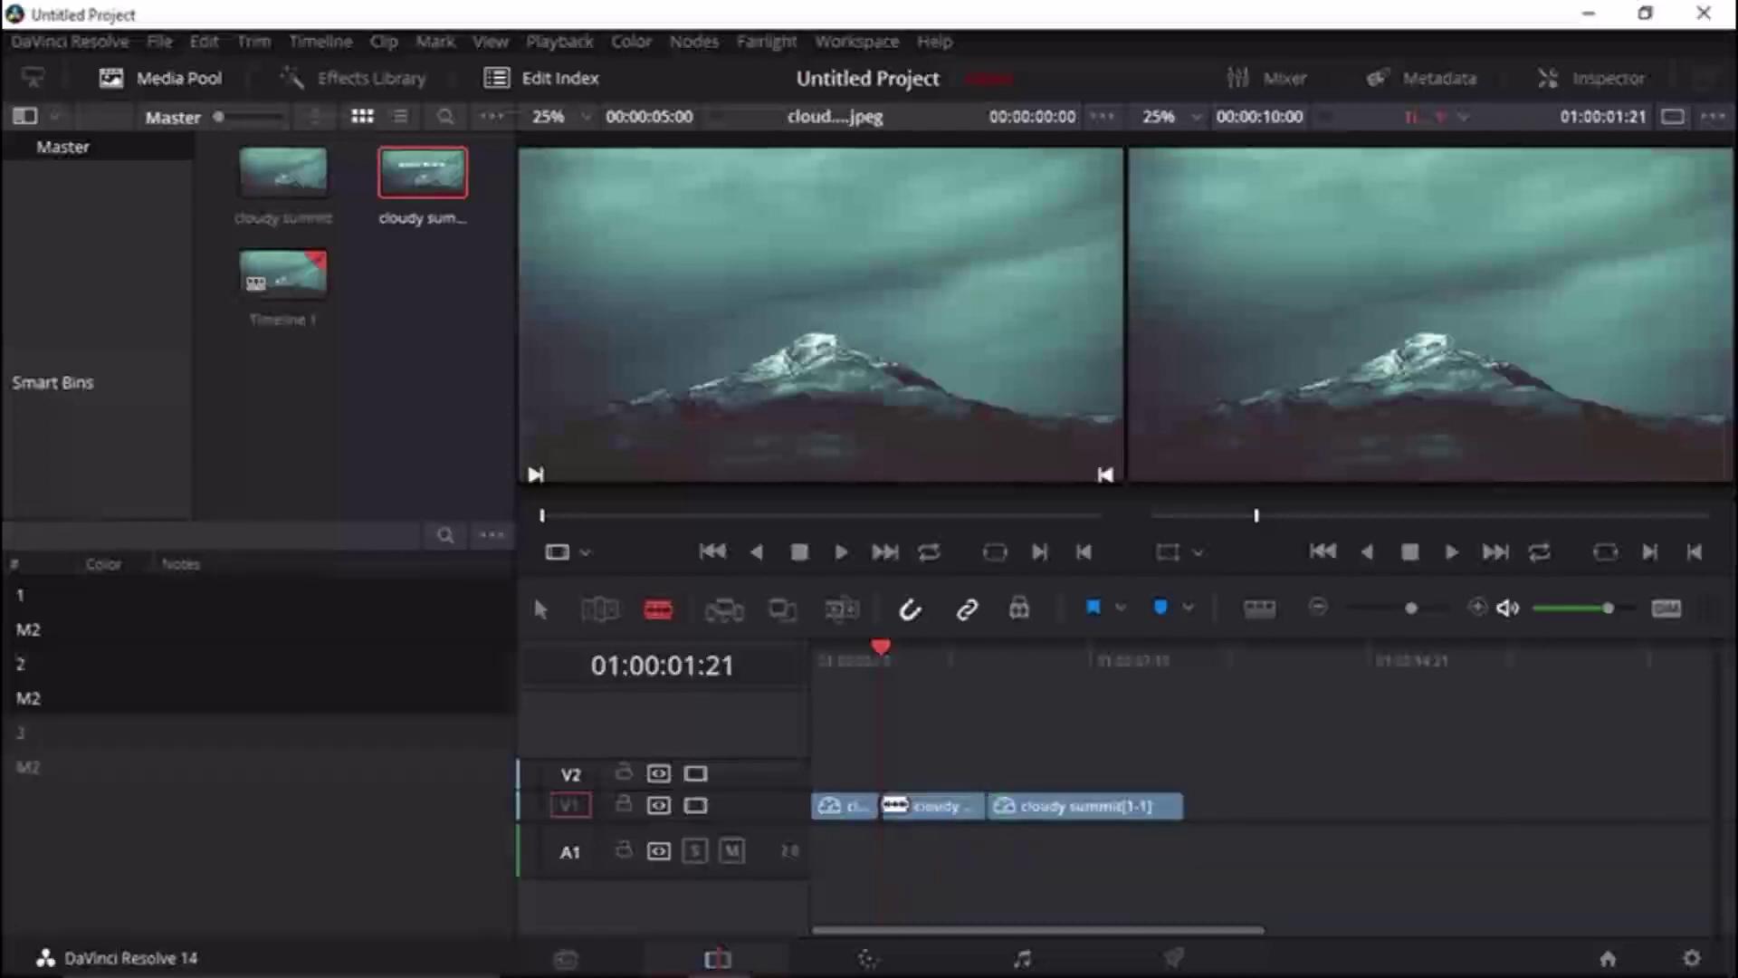
key("a")
left_click(926, 810)
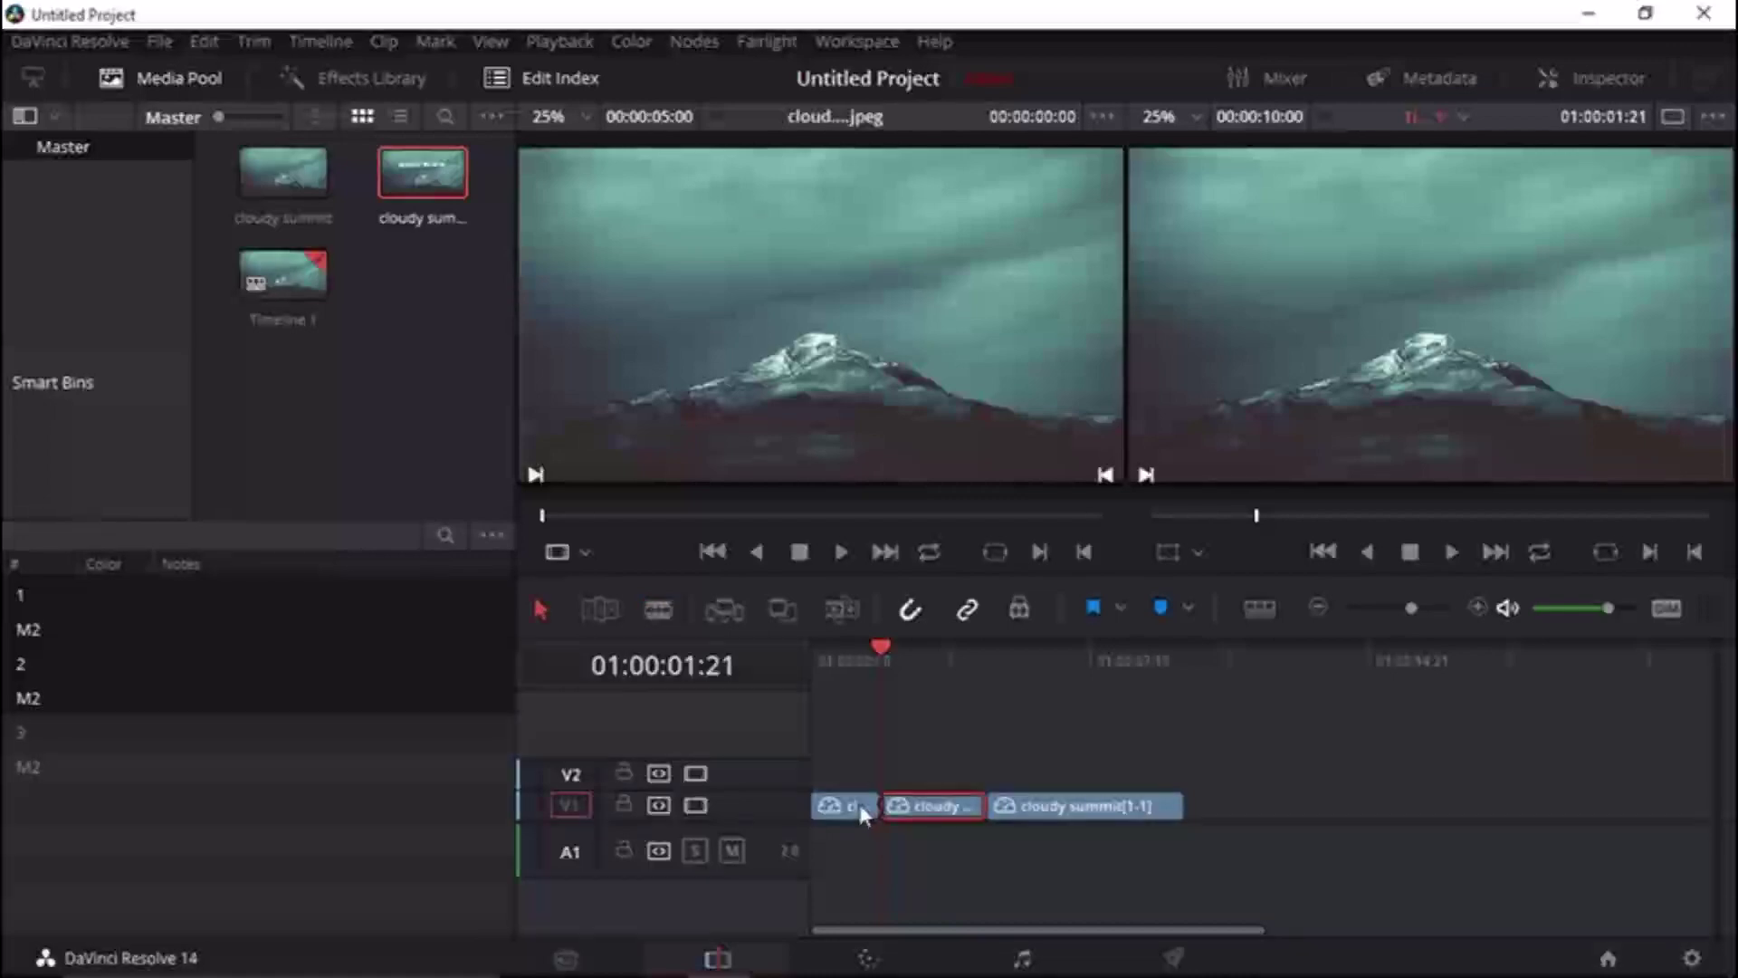
key("Delete")
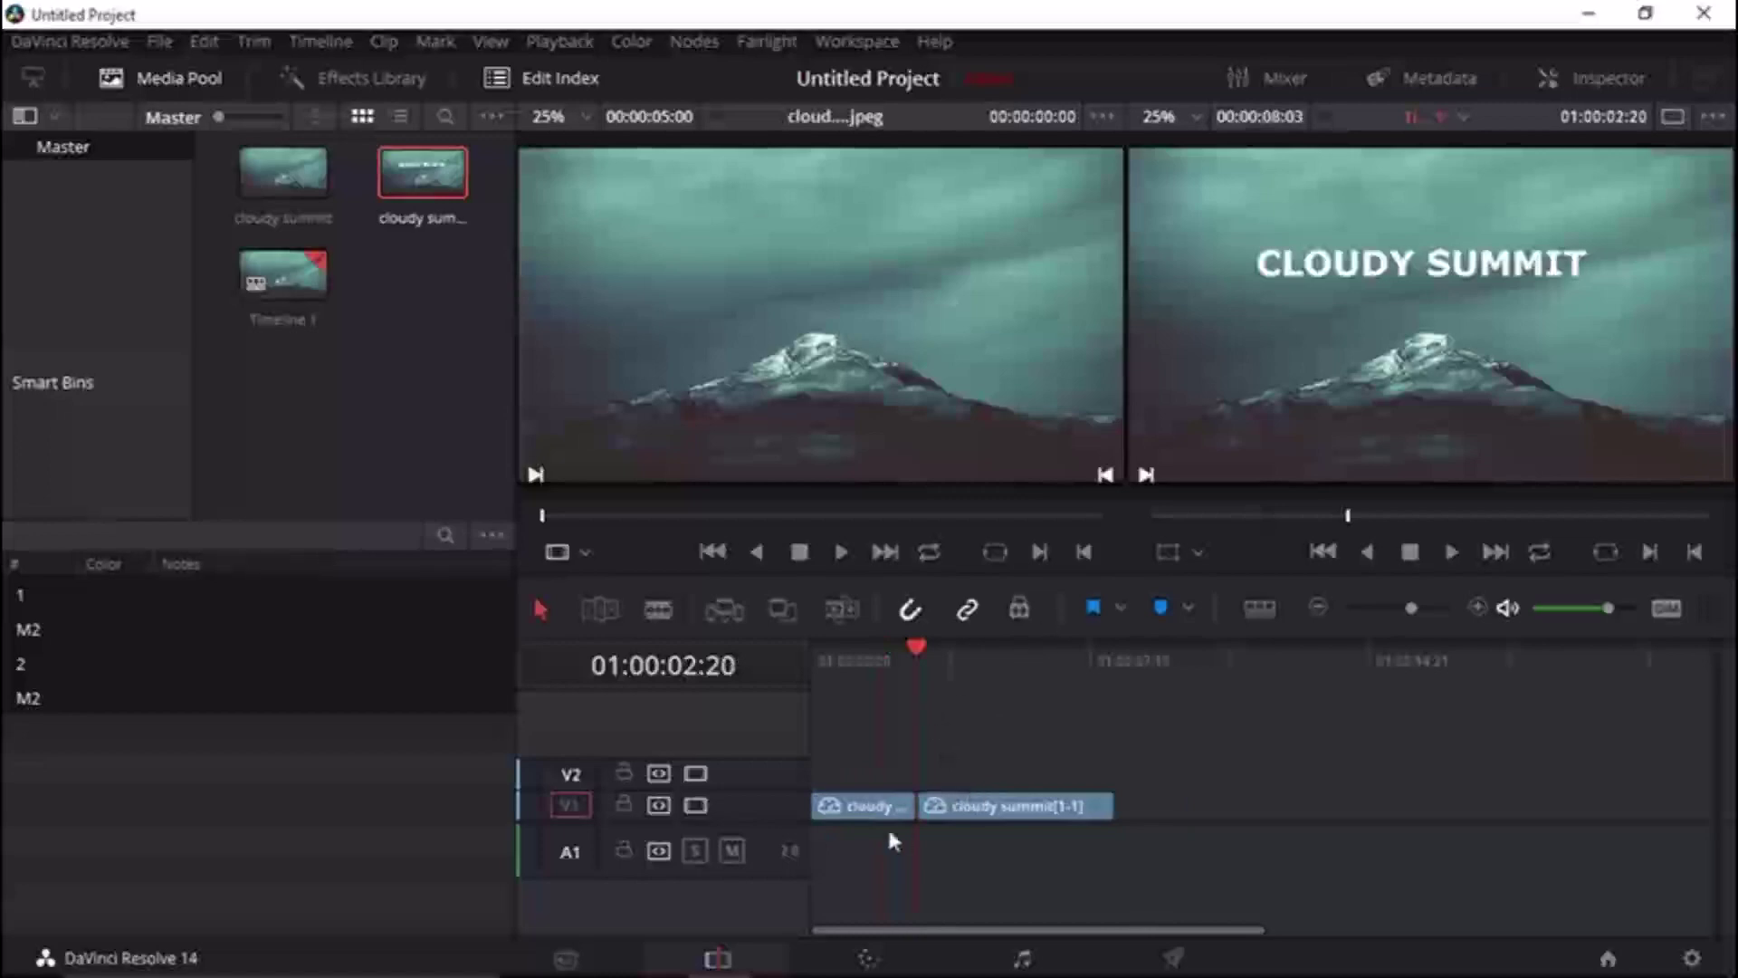
Locate 01:00:06:00 in the second clip on the Color page, split it there on the Edit page, and delete the part after the cut.
left_click(871, 958)
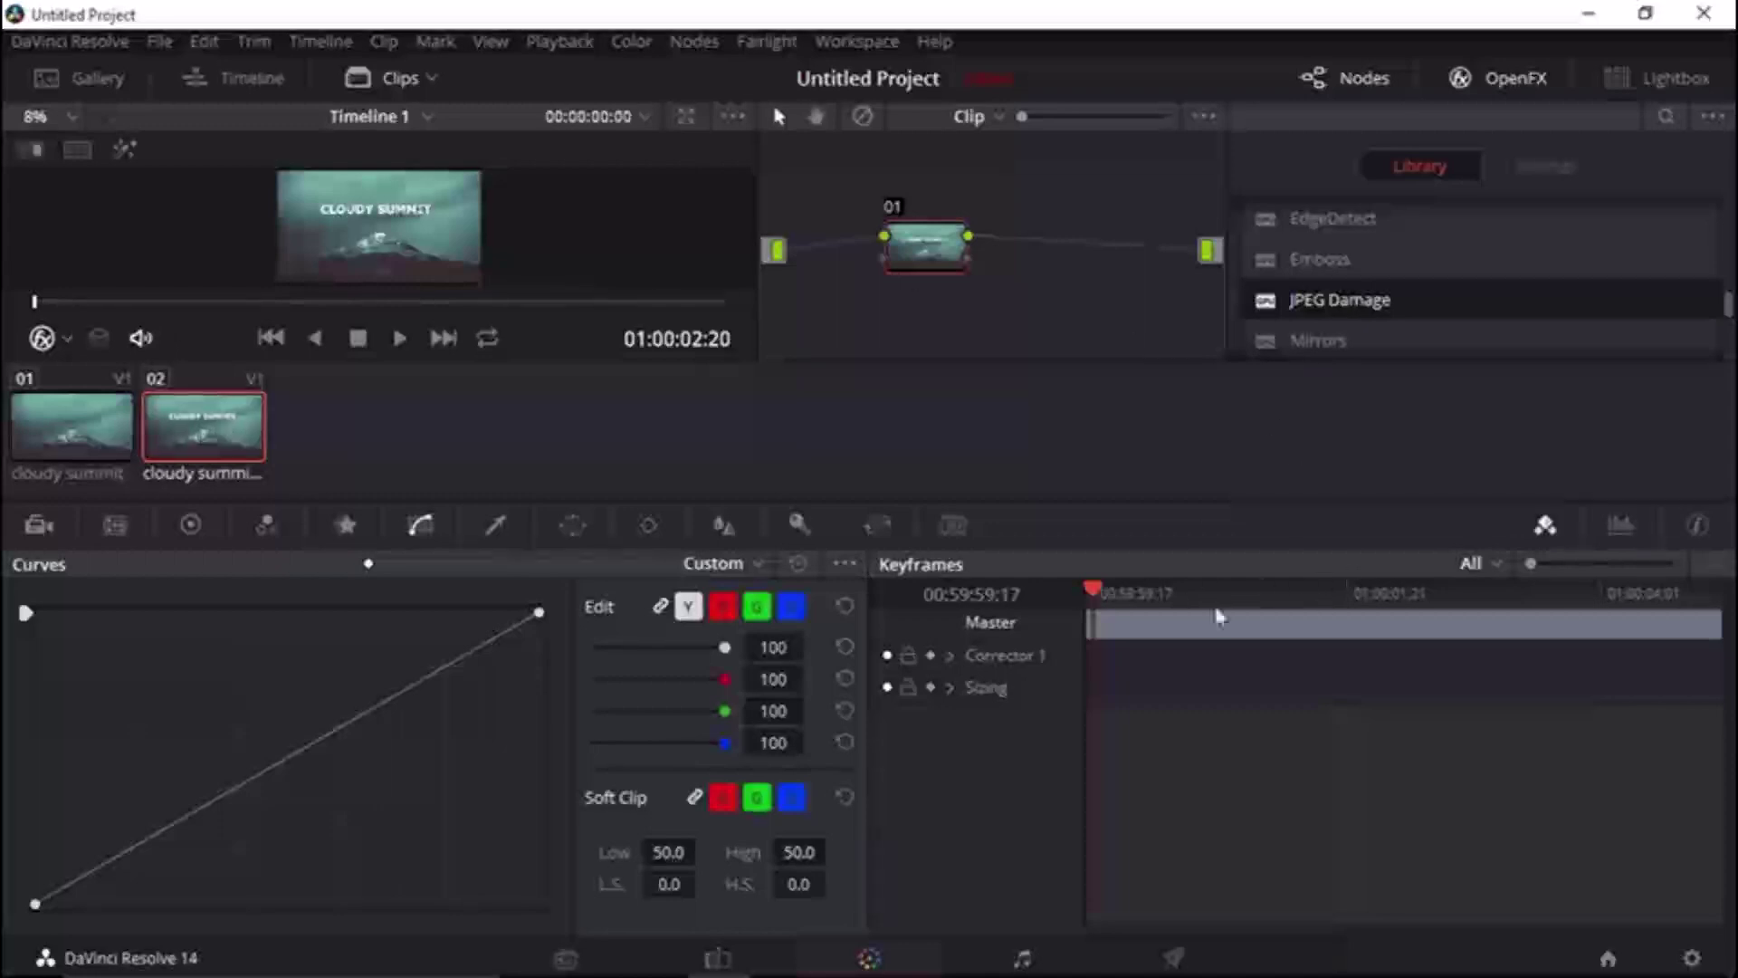
left_click_drag(1094, 591, 1475, 562)
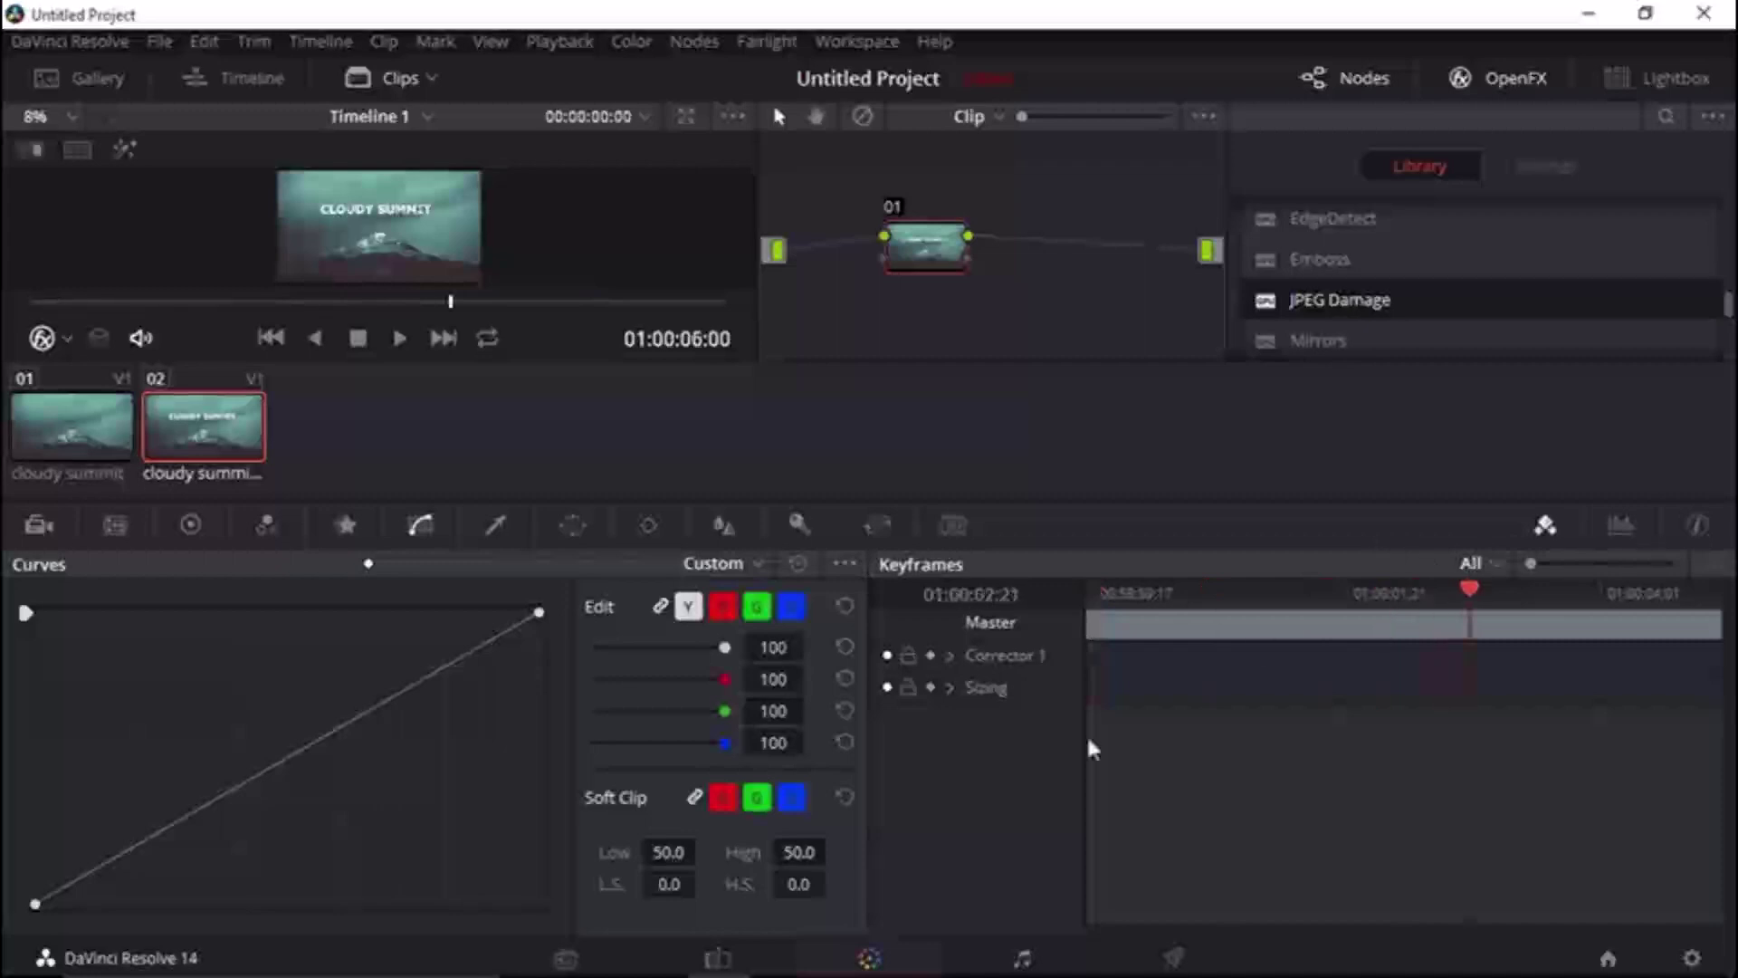
left_click(718, 959)
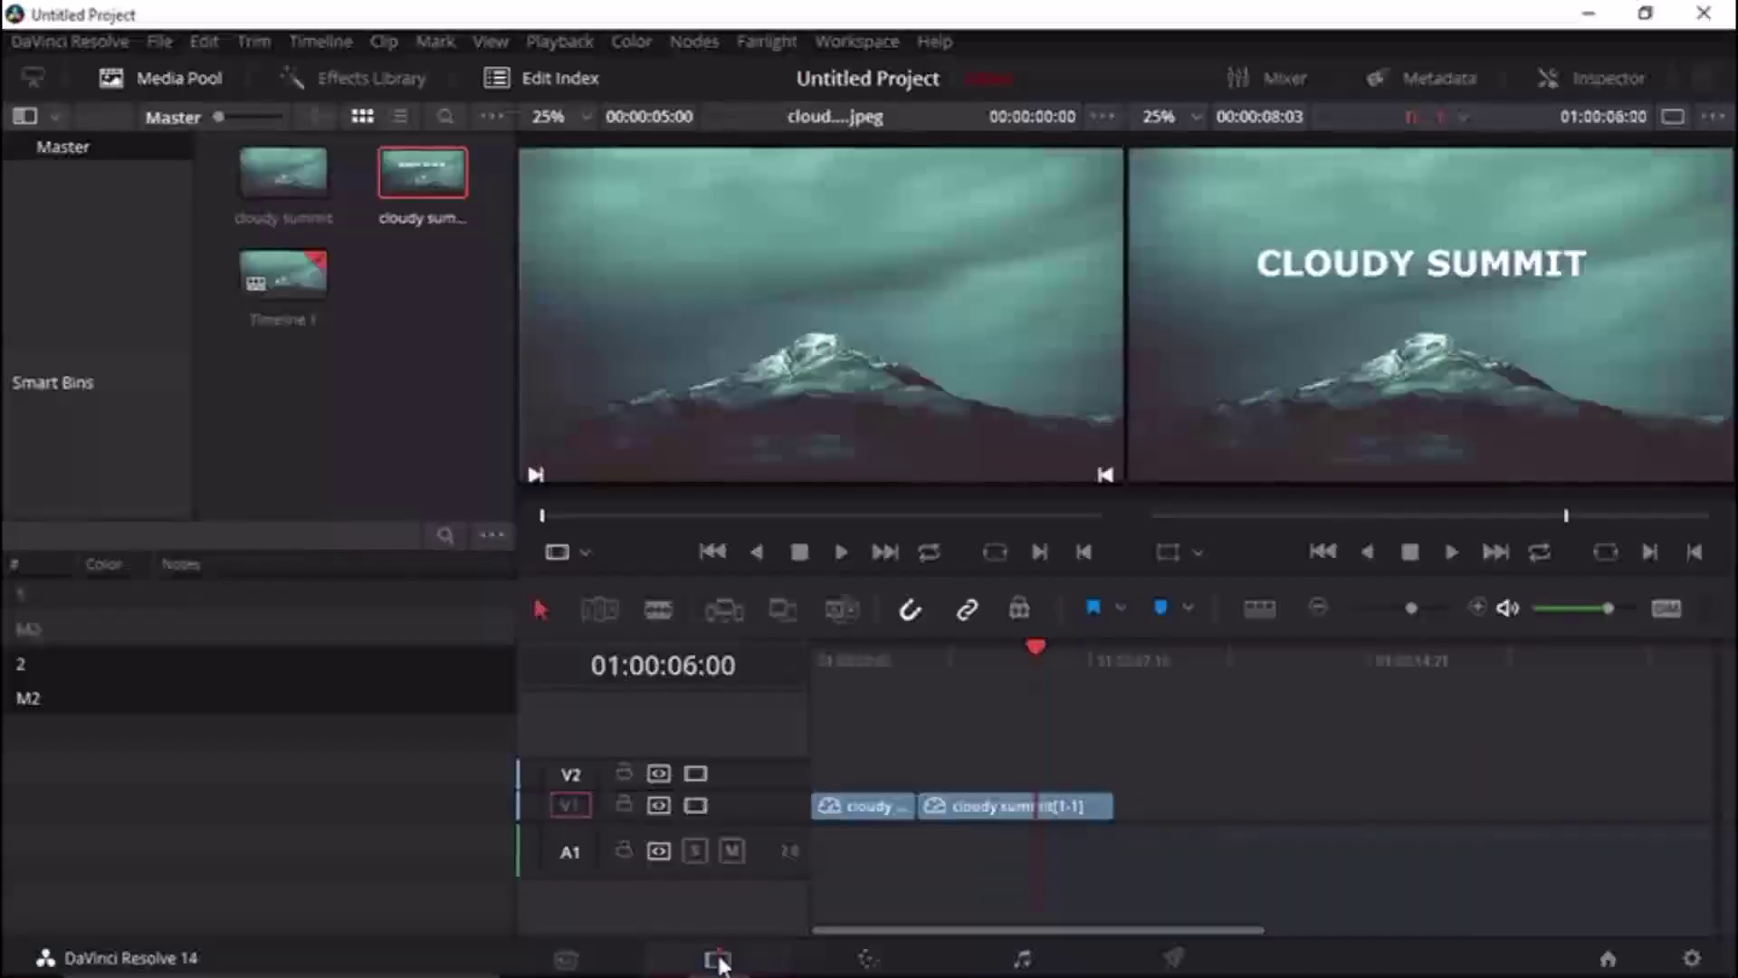
key("b")
left_click(1043, 805)
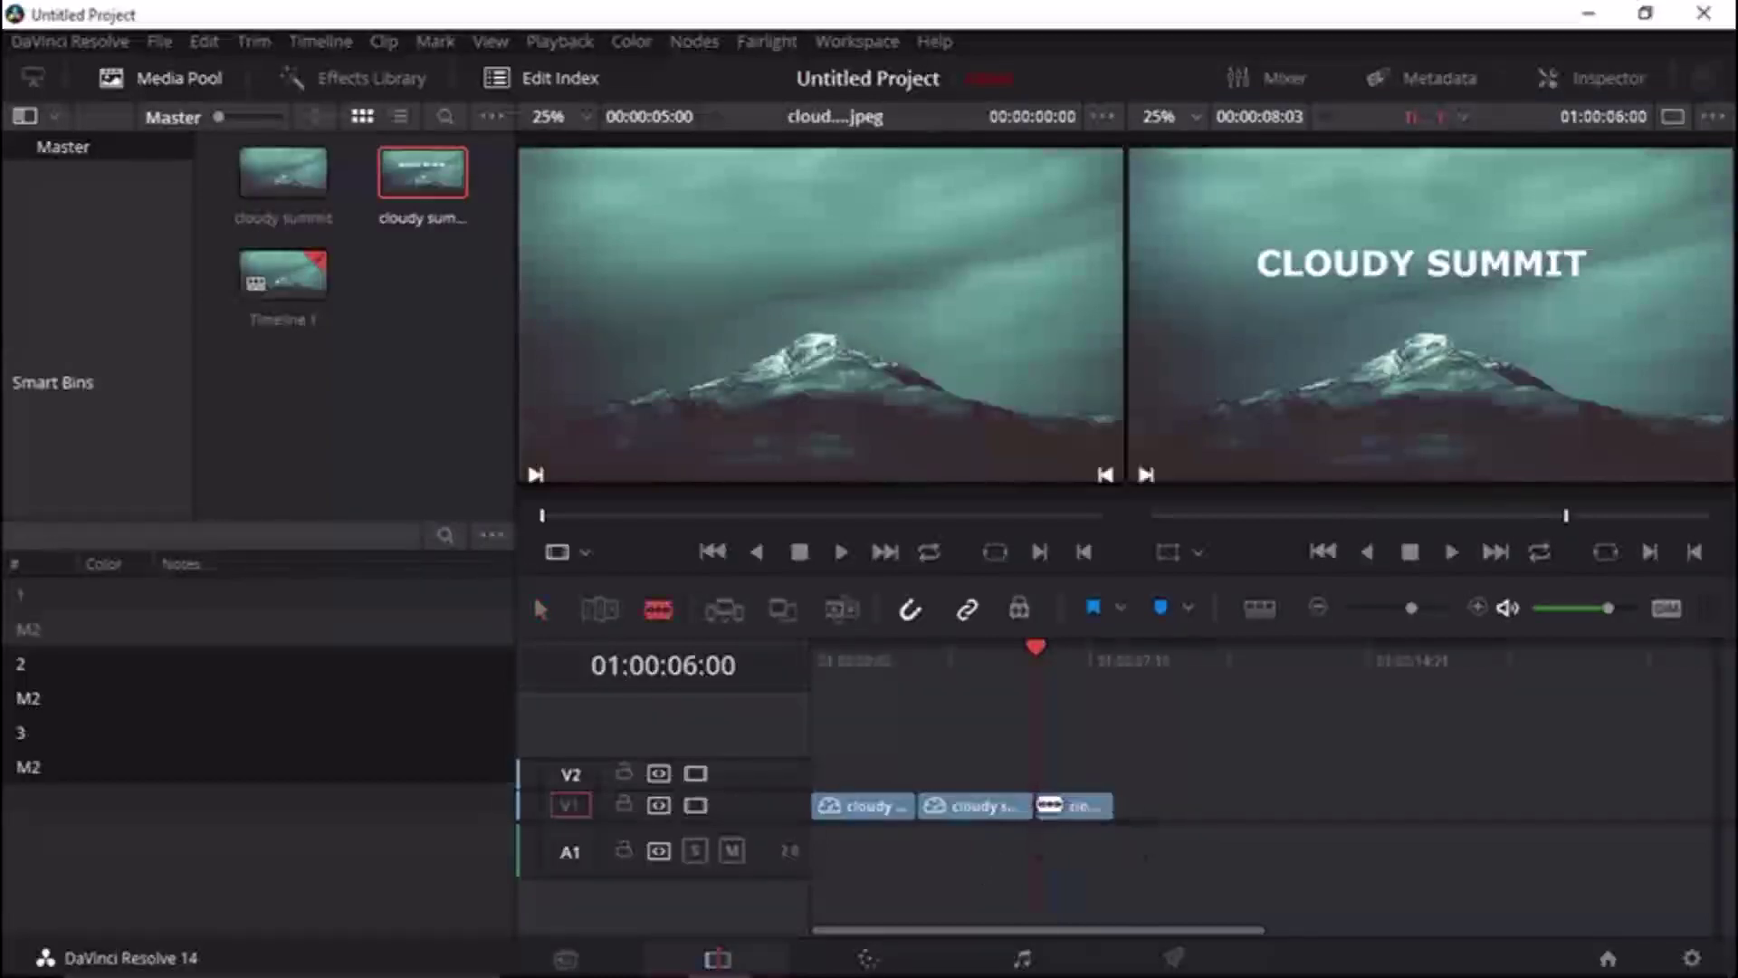
key("a")
left_click(1071, 813)
key("Delete")
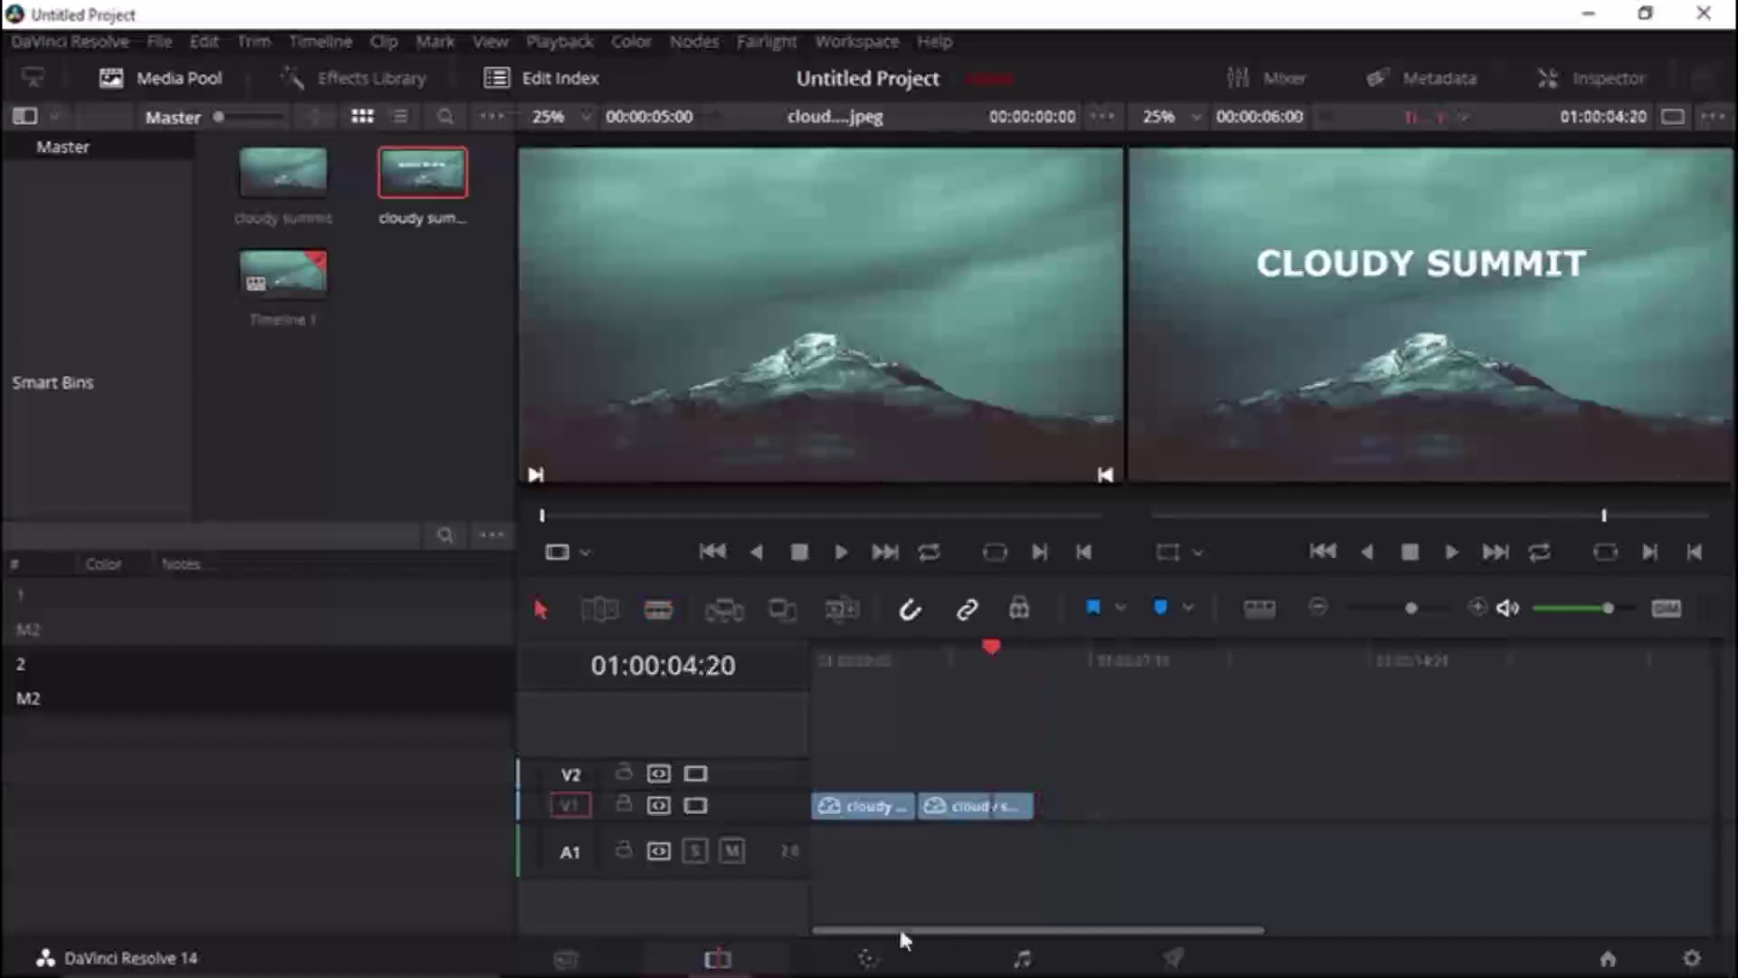
On the Color page, add a second serial node to the first clip and apply the JPEG Damage effect to it.
left_click(871, 958)
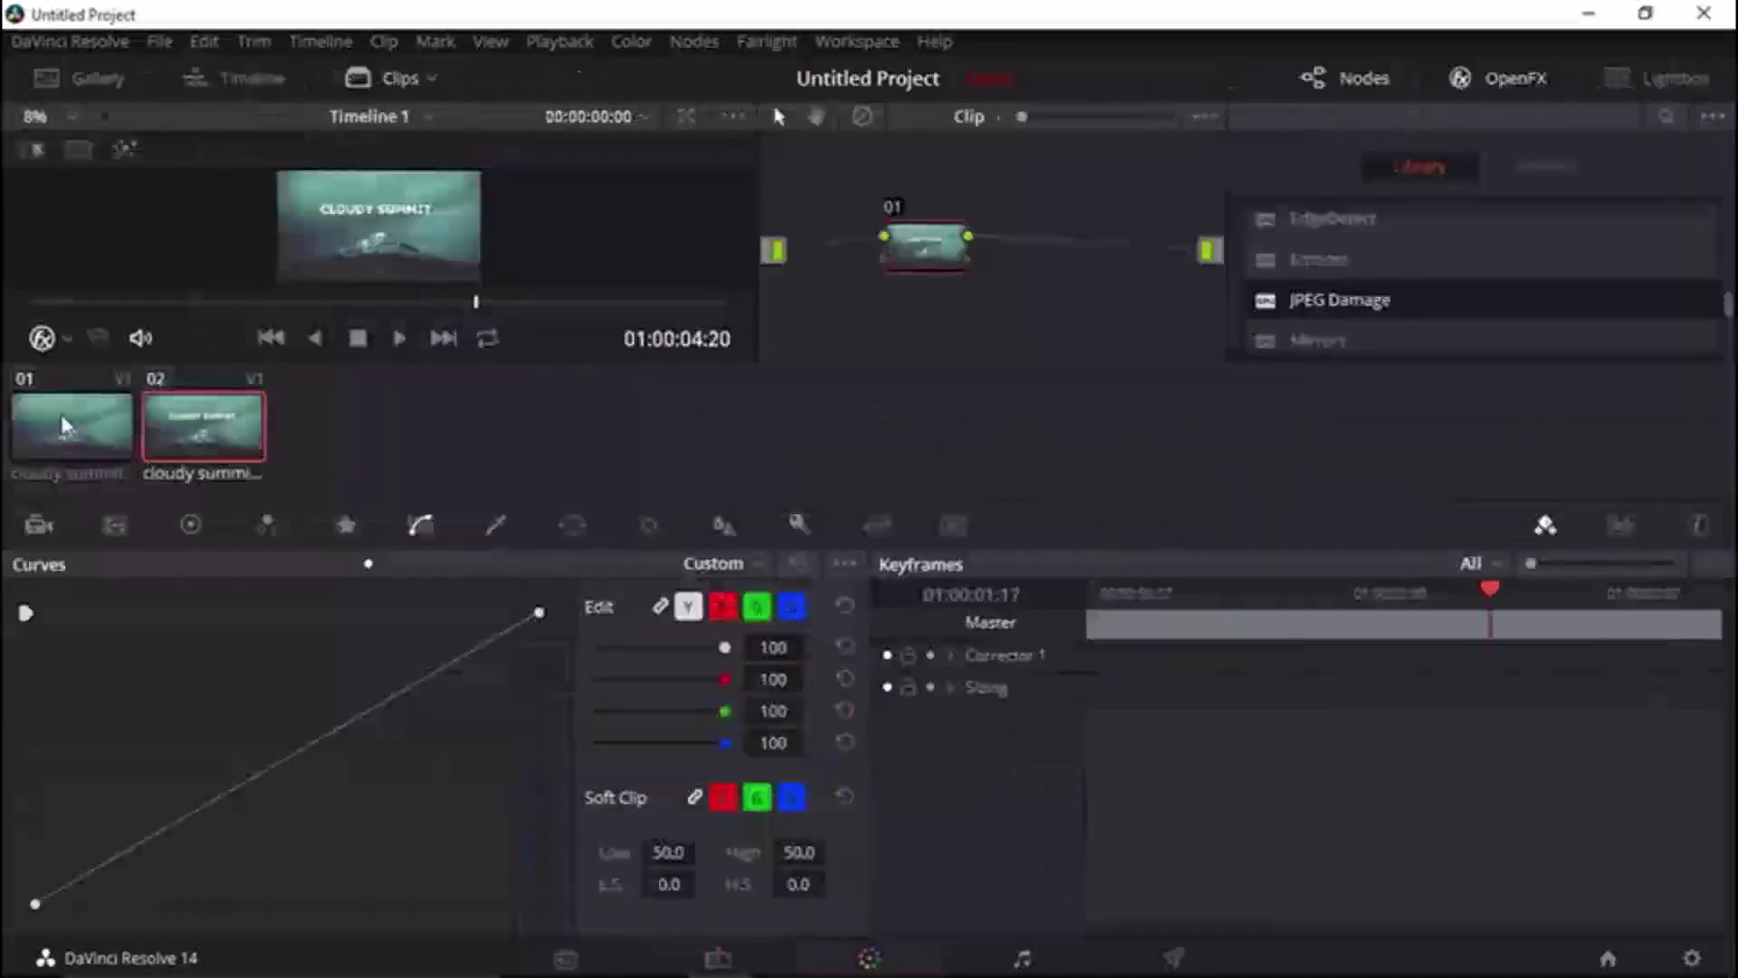
left_click(65, 425)
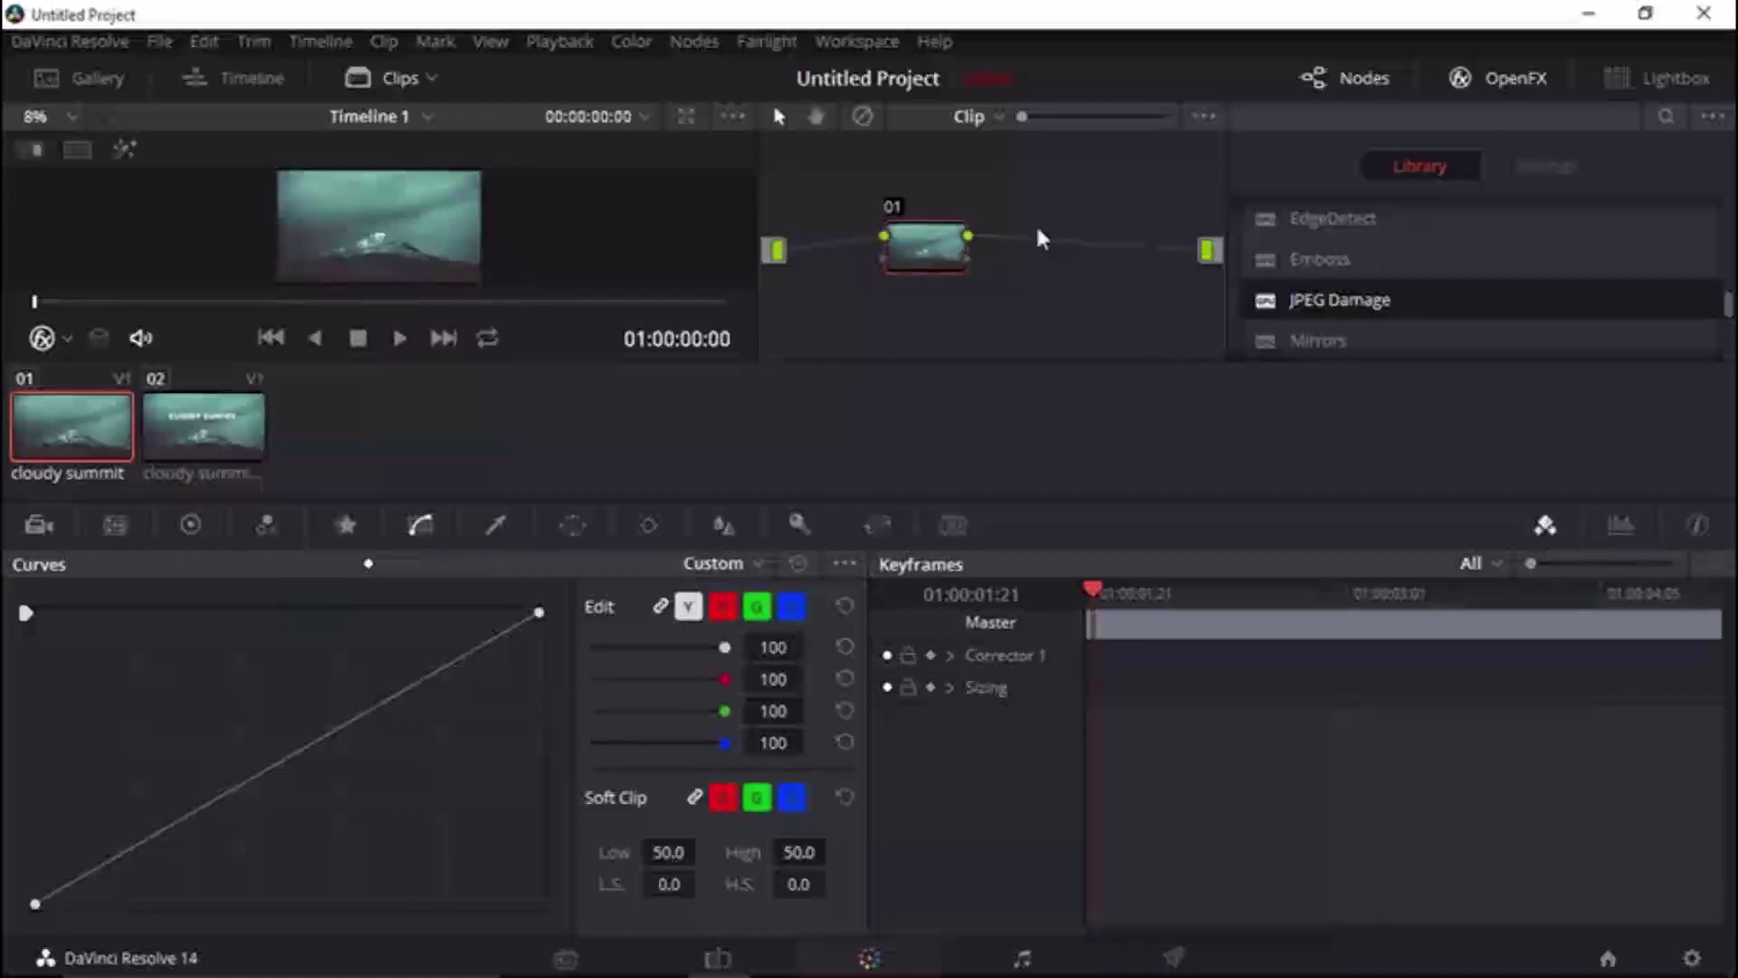
key("alt+s")
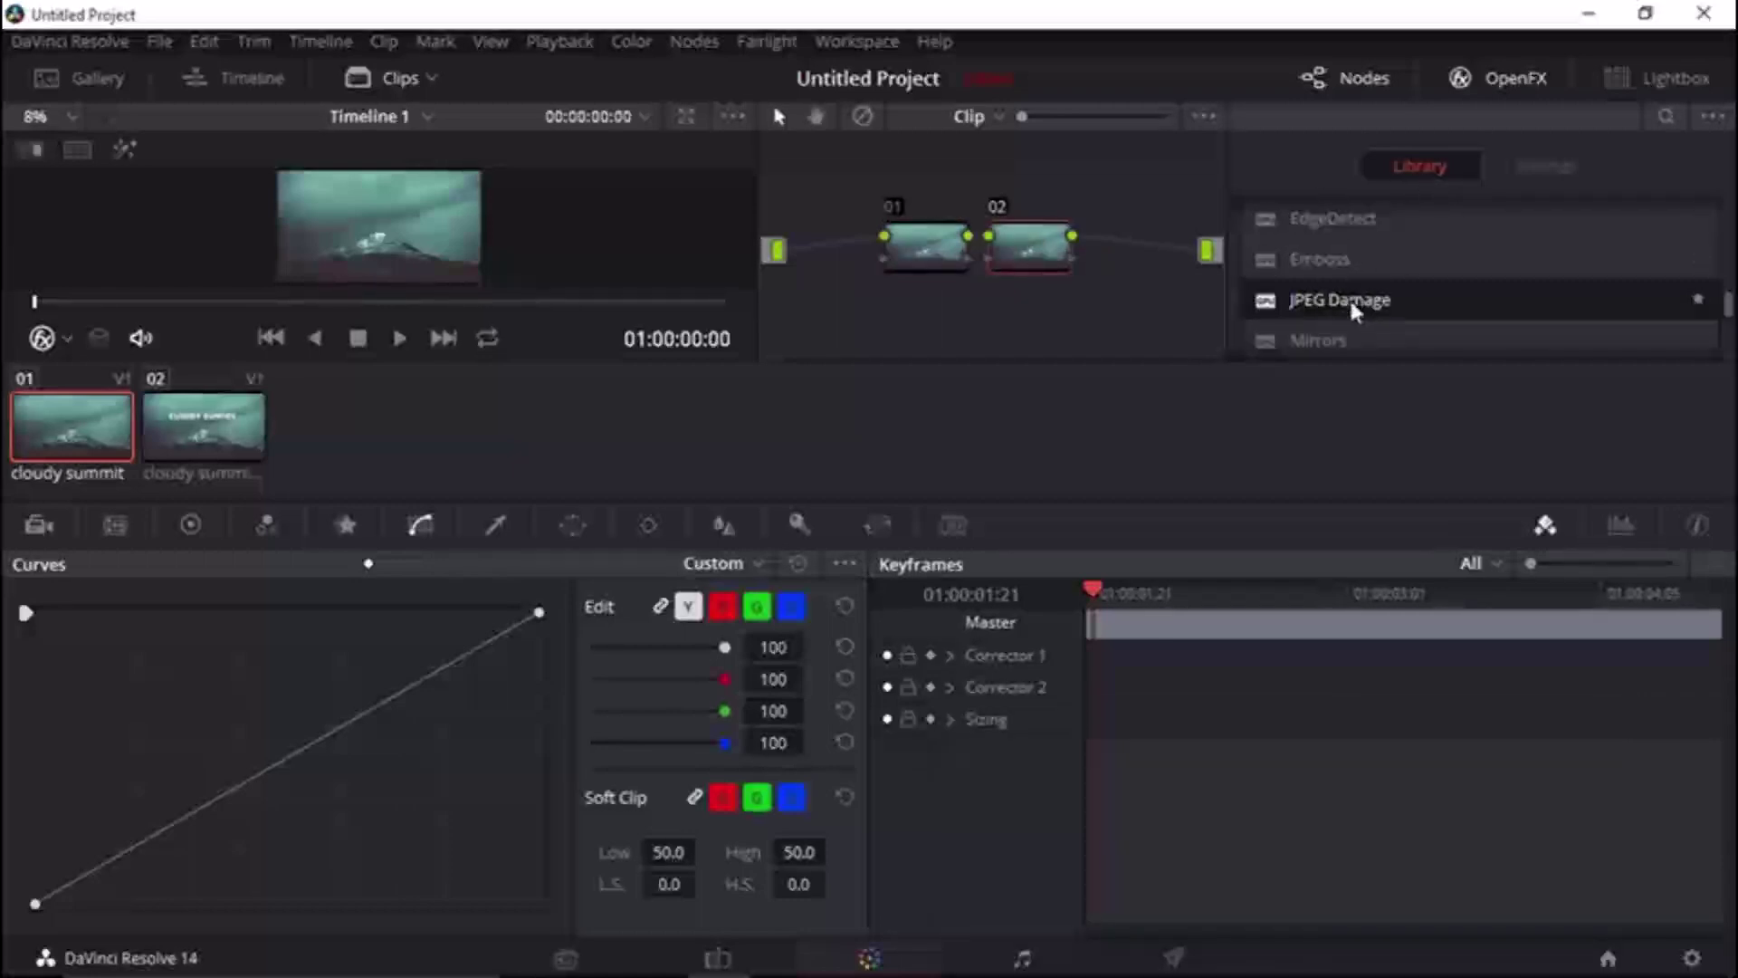
left_click_drag(1355, 307, 1014, 246)
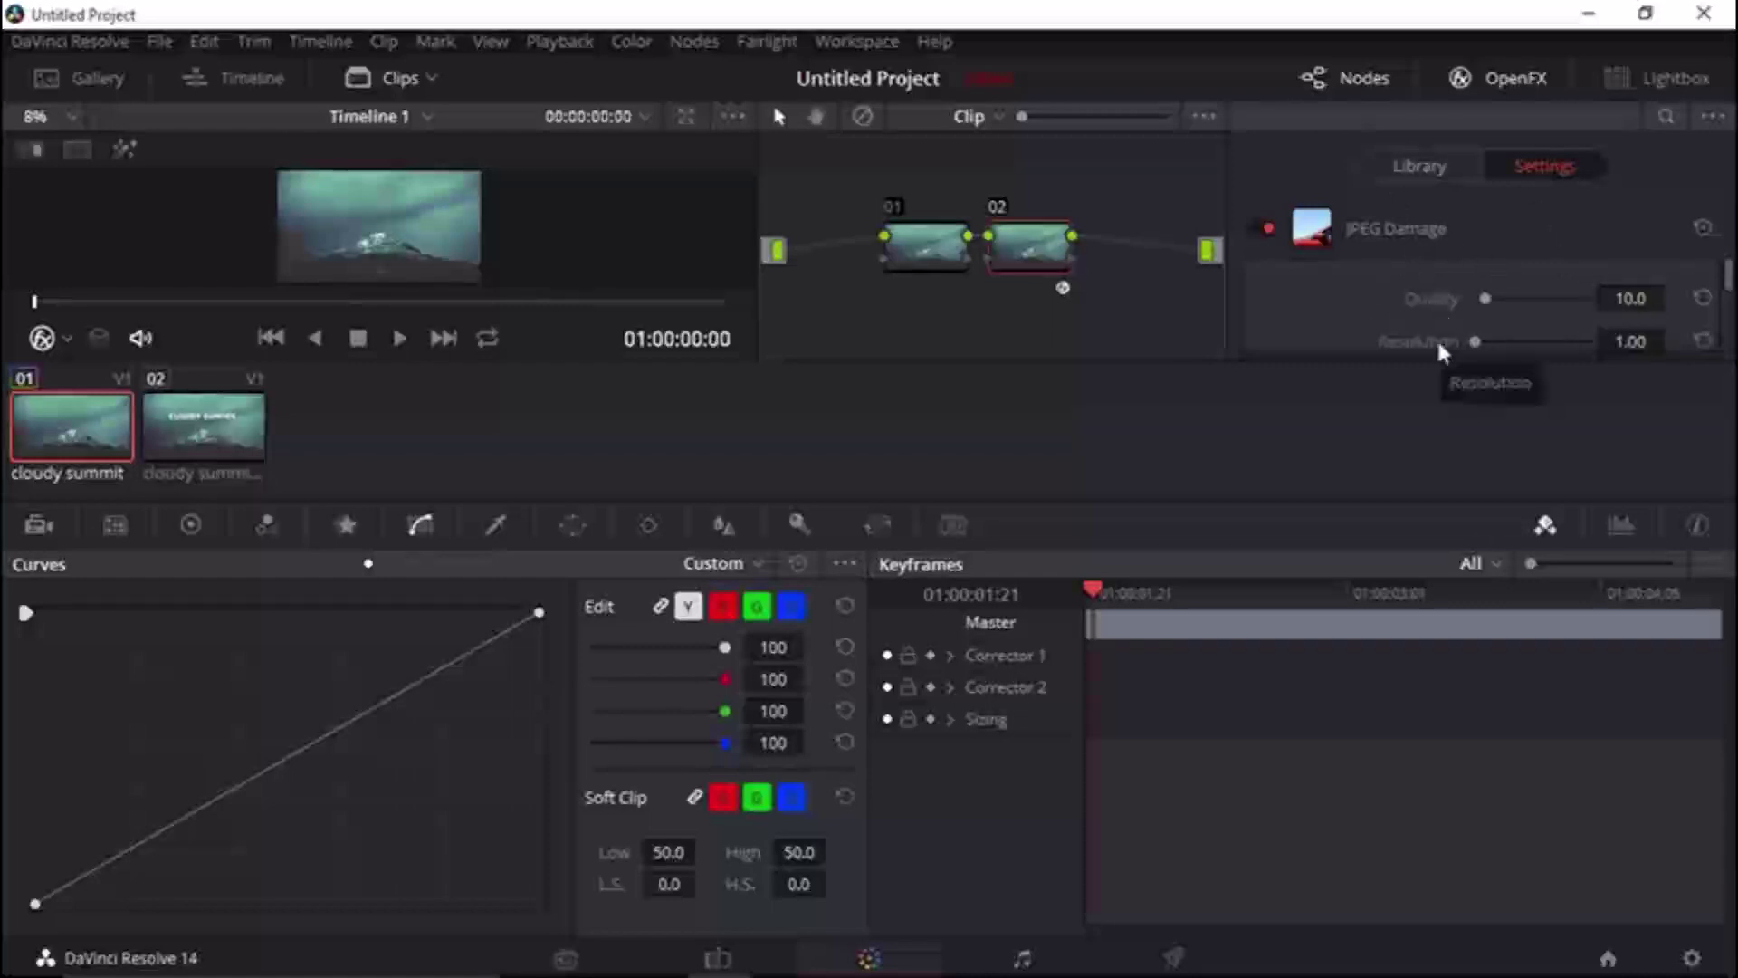
Enable keyframing for Corrector 2 and create a starting keyframe at 01:00:00:00 with JPEG Damage Quality at its default of 10.0.
left_click(930, 687)
left_click(1535, 301)
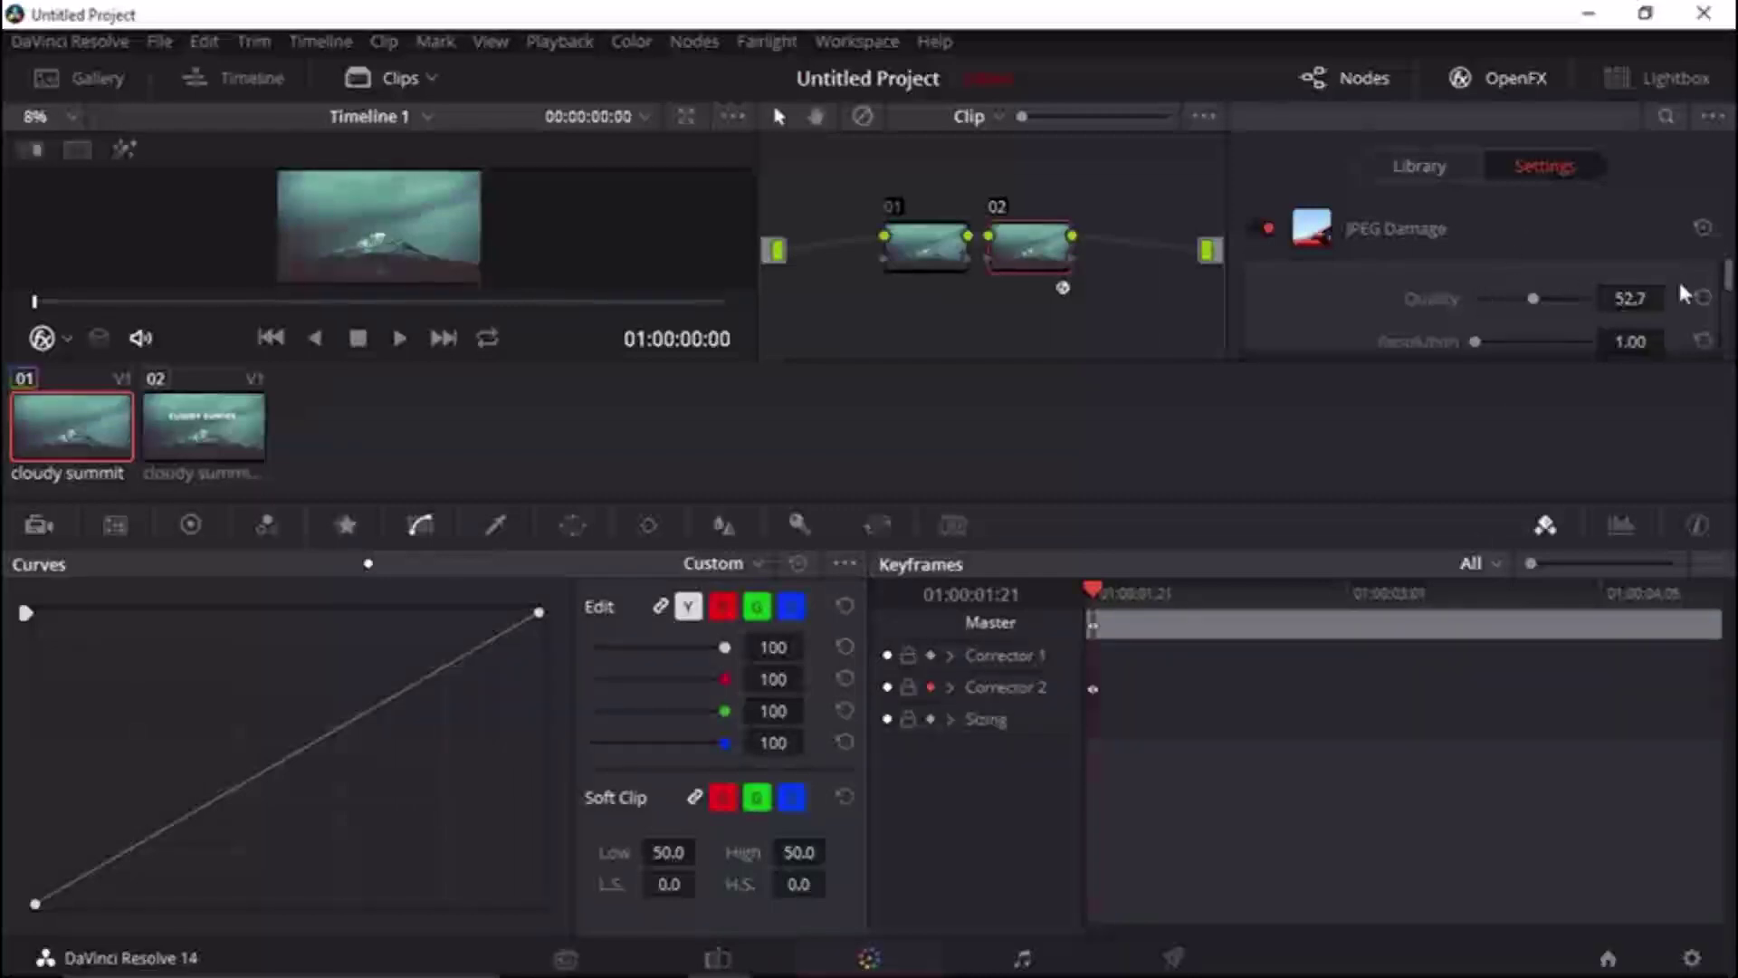
left_click(1703, 299)
Keyframe a JPEG Damage glitch at 01:00:00:01 with Quality 8.9, Resolution 28.03 and Frequency Scale 9.09.
left_click(1101, 589)
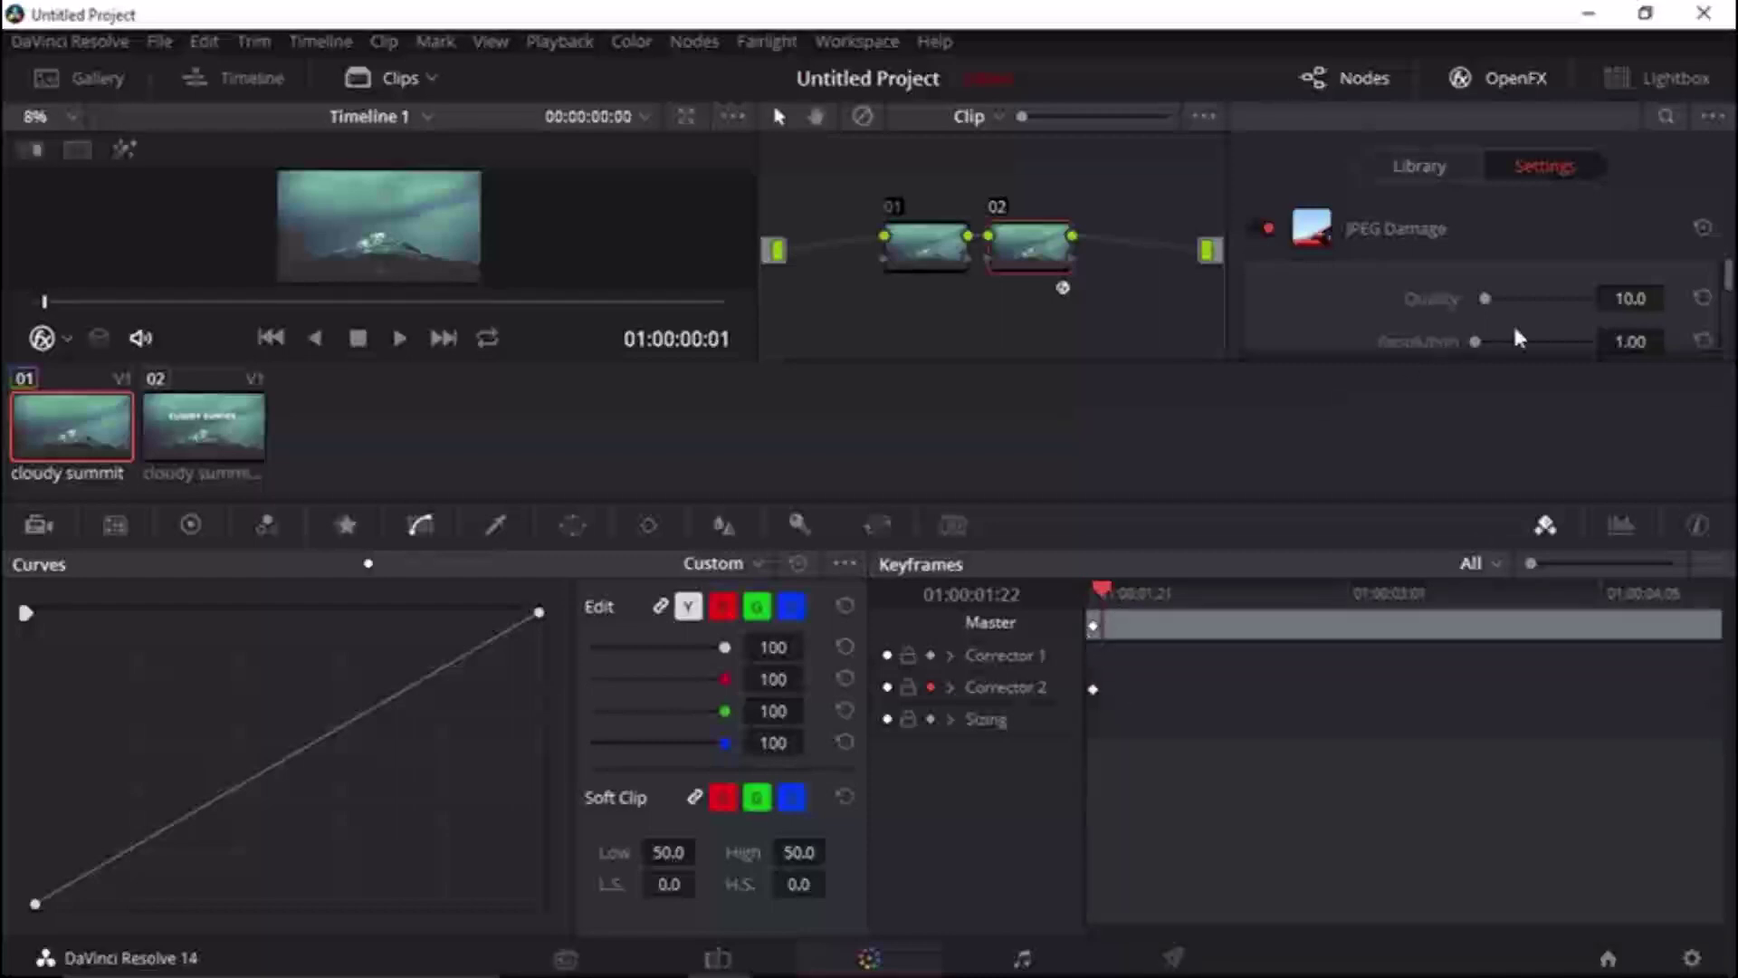
left_click(1583, 343)
left_click_drag(1494, 294, 1454, 295)
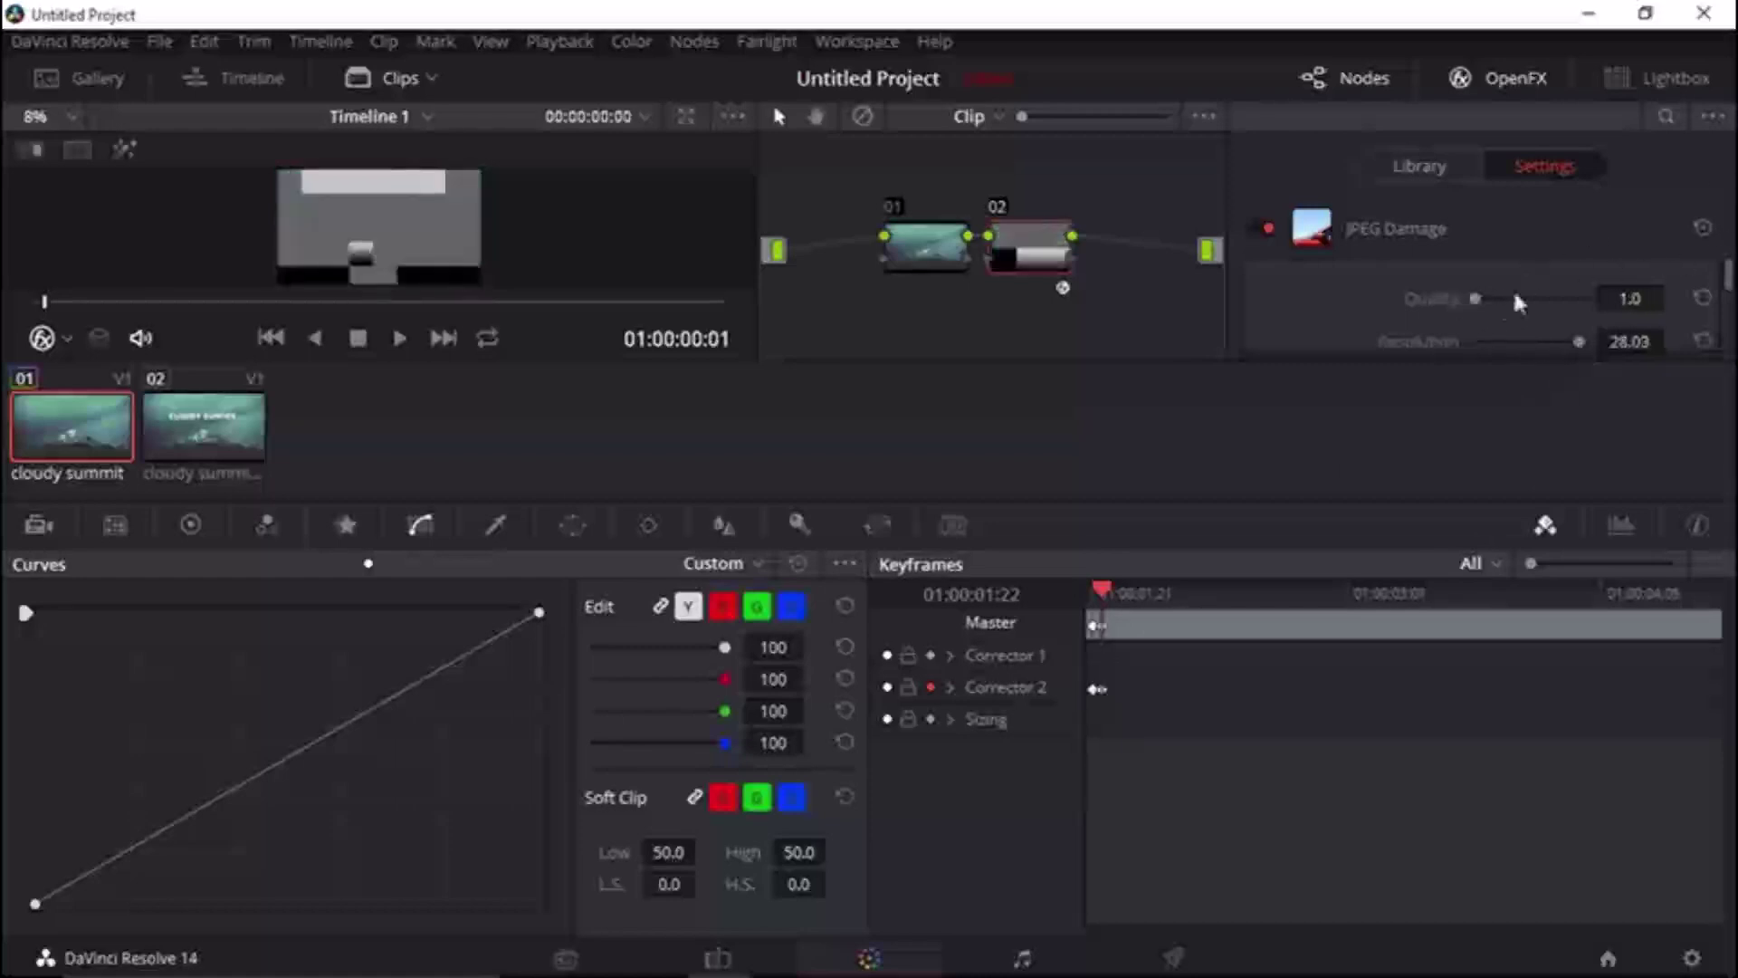
left_click(1484, 299)
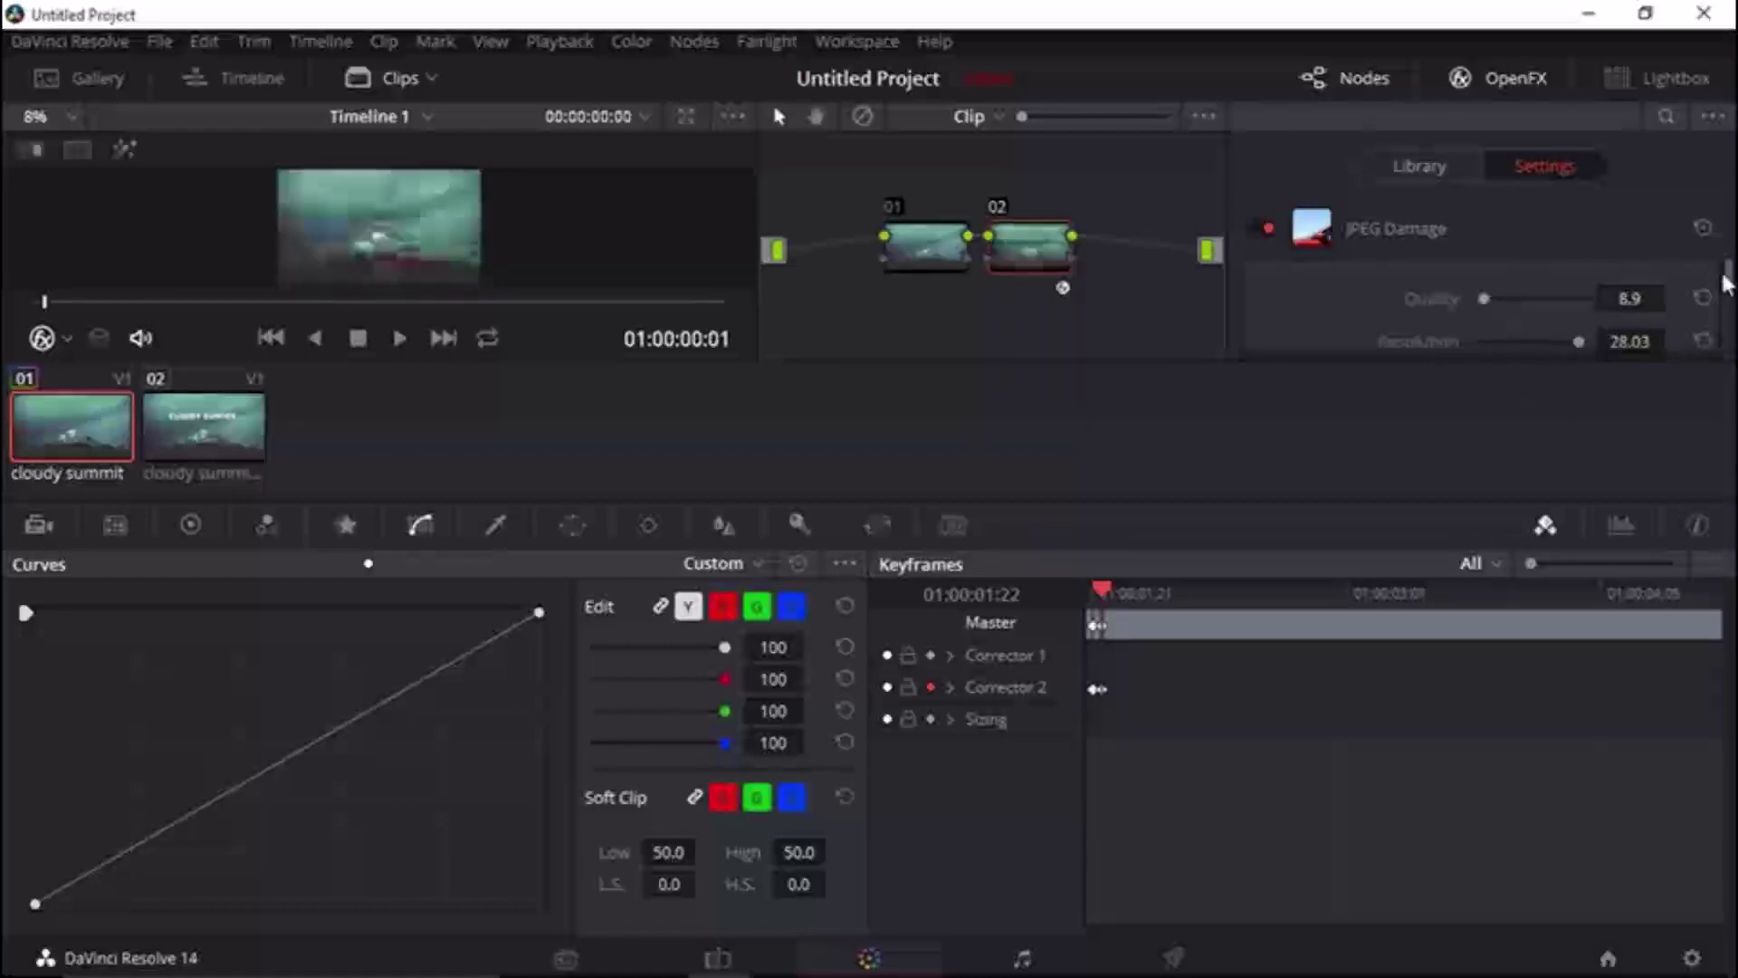
left_click_drag(1730, 278, 1731, 322)
left_click(1576, 306)
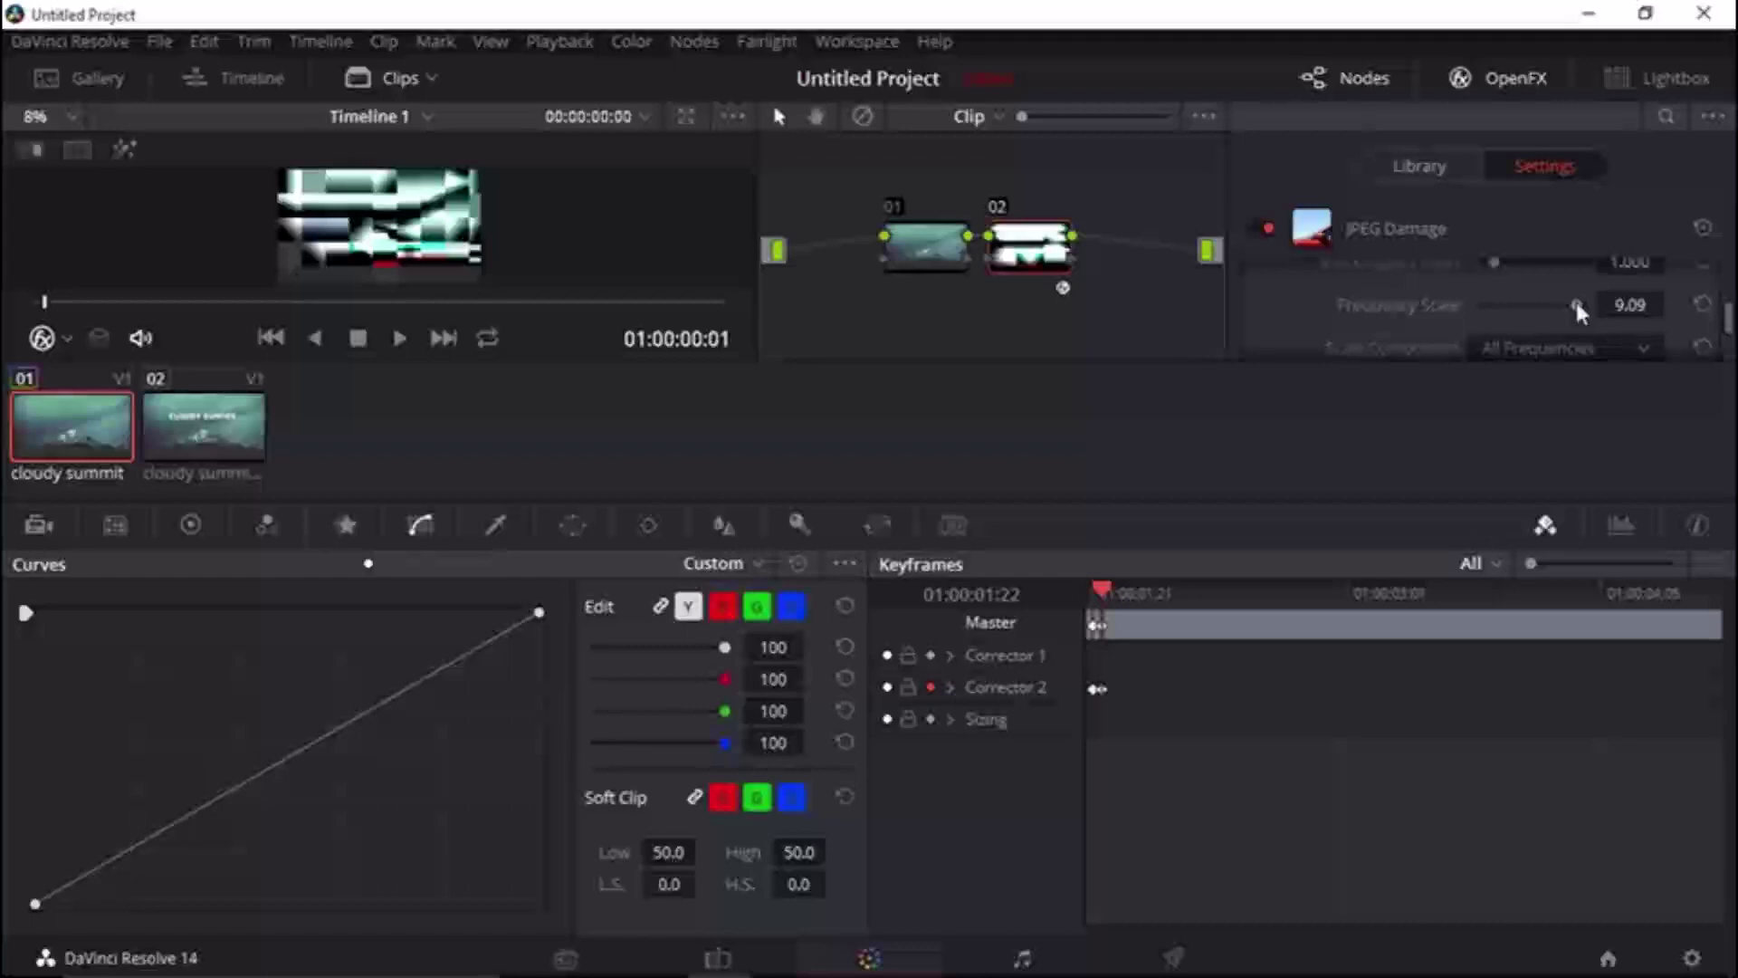
At 01:00:00:02, reset JPEG Damage Frequency Scale to 1.00, Quality to 10.0 and Resolution to 1.00.
left_click_drag(1110, 587, 1112, 589)
left_click(1703, 306)
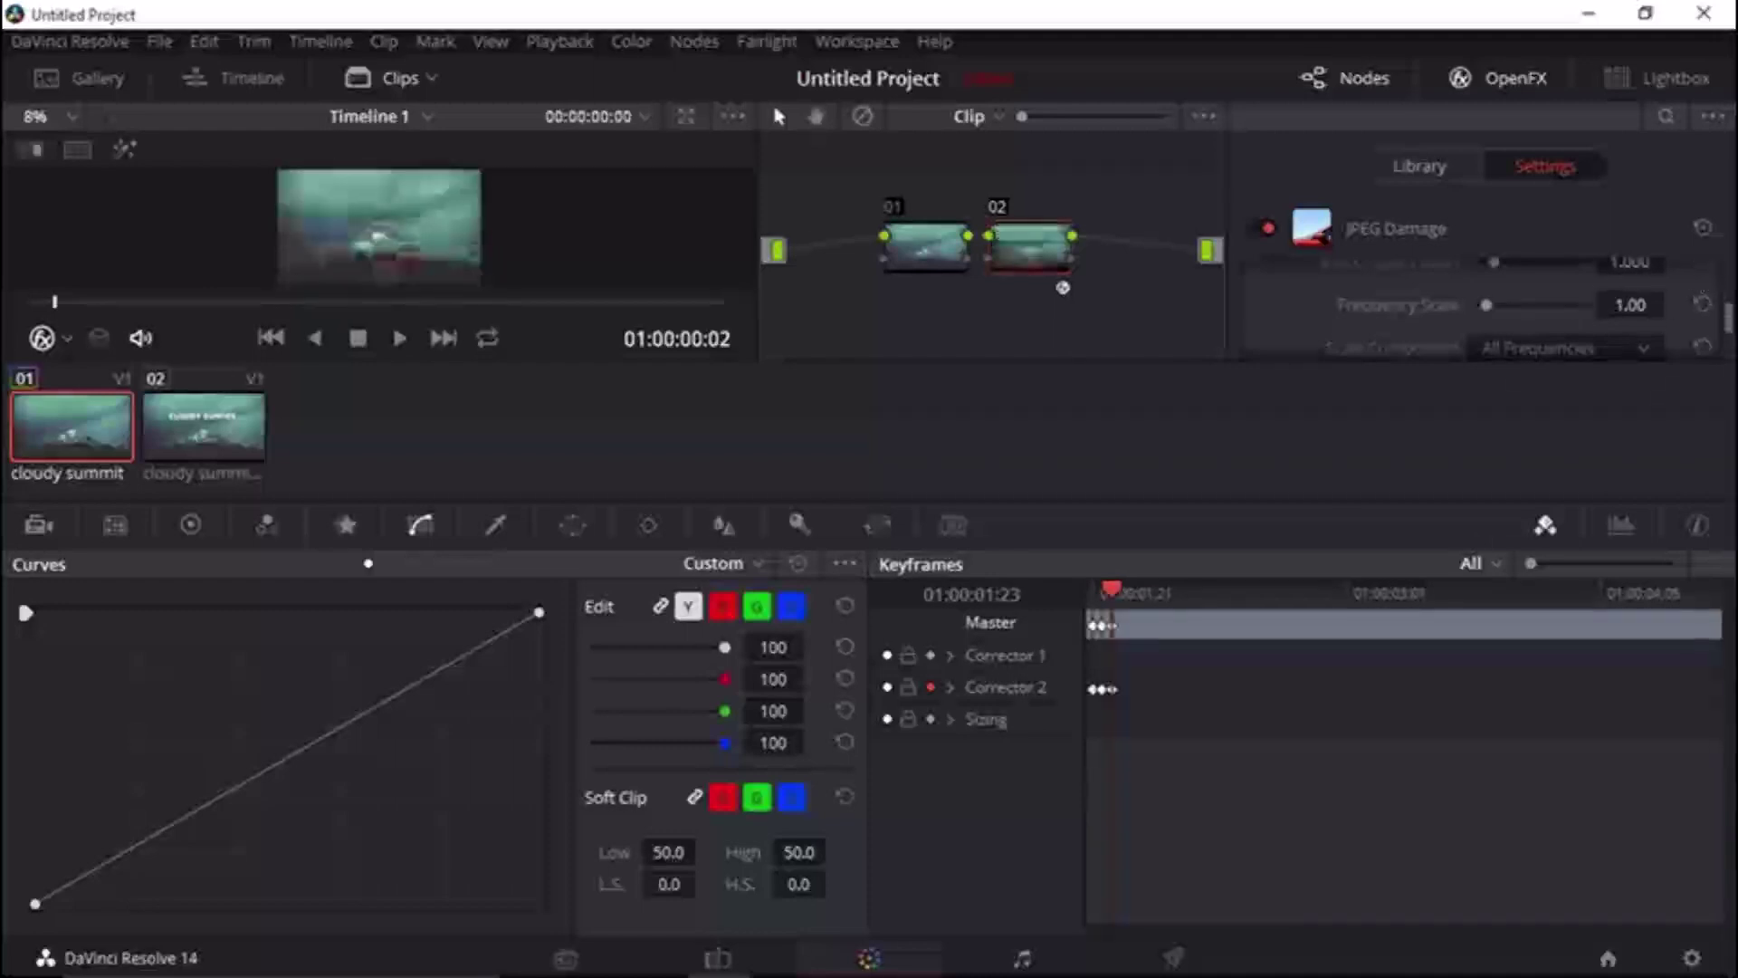
left_click_drag(1729, 312, 1730, 299)
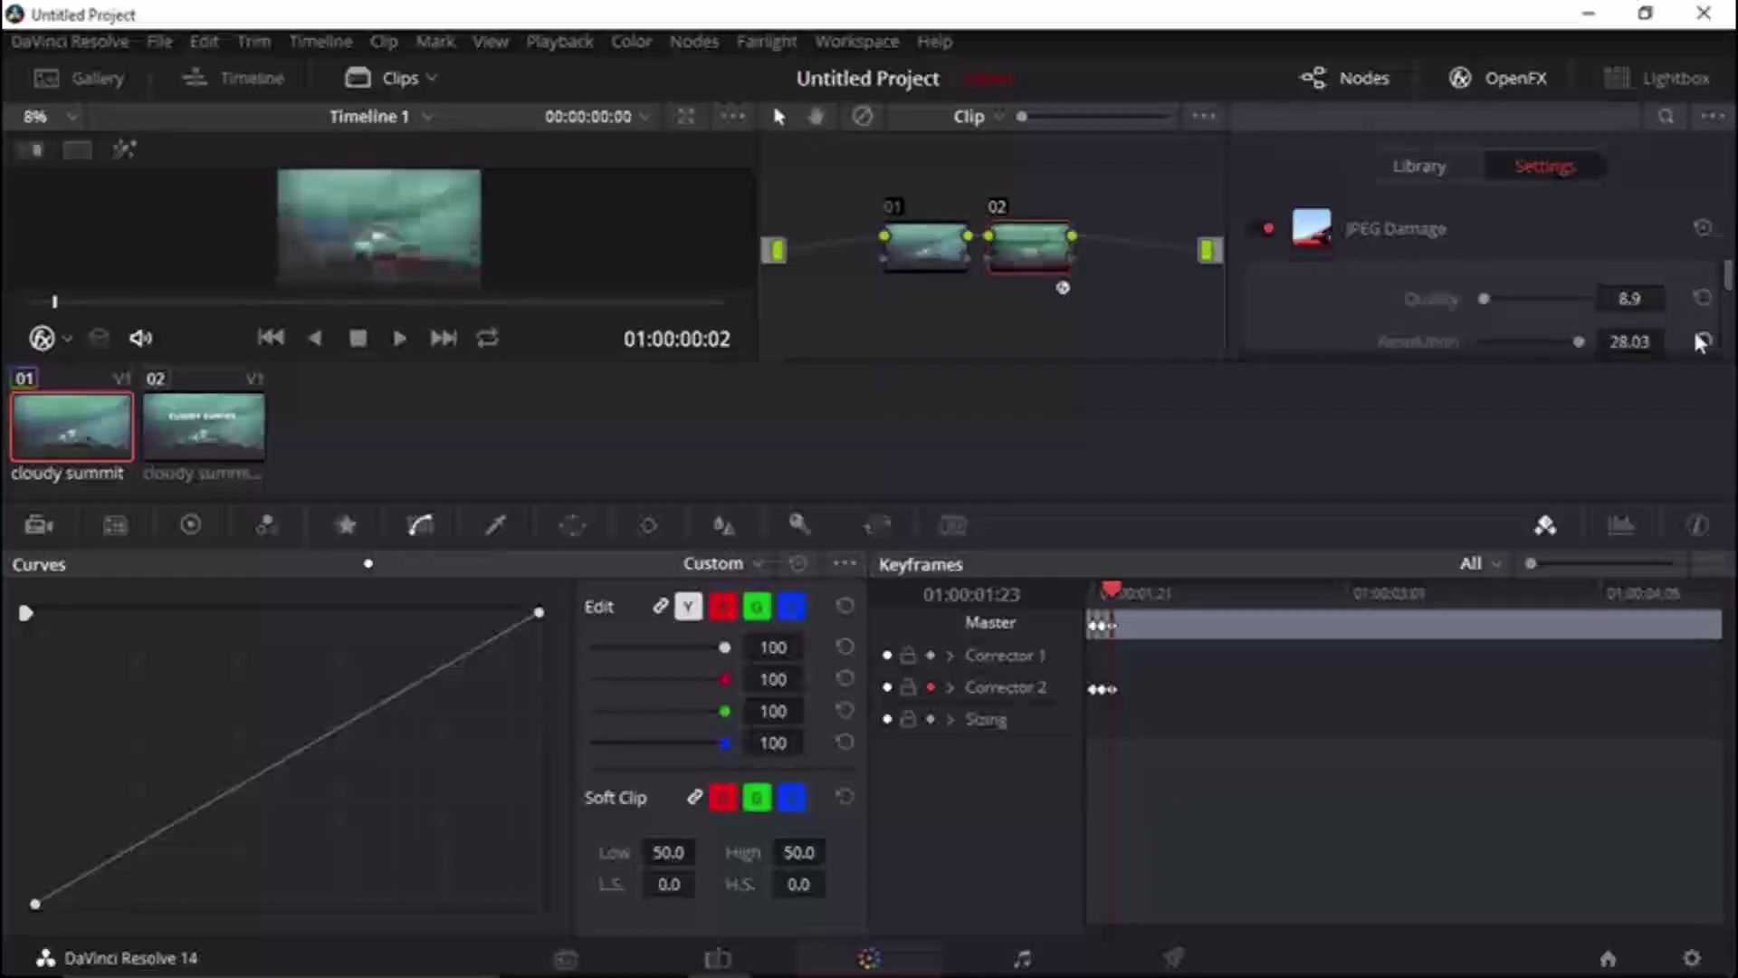
Add a clean JPEG Damage keyframe at 01:00:01:01 with Quality at its default of 10.0.
left_click(1220, 629)
left_click_drag(1220, 630, 1326, 605)
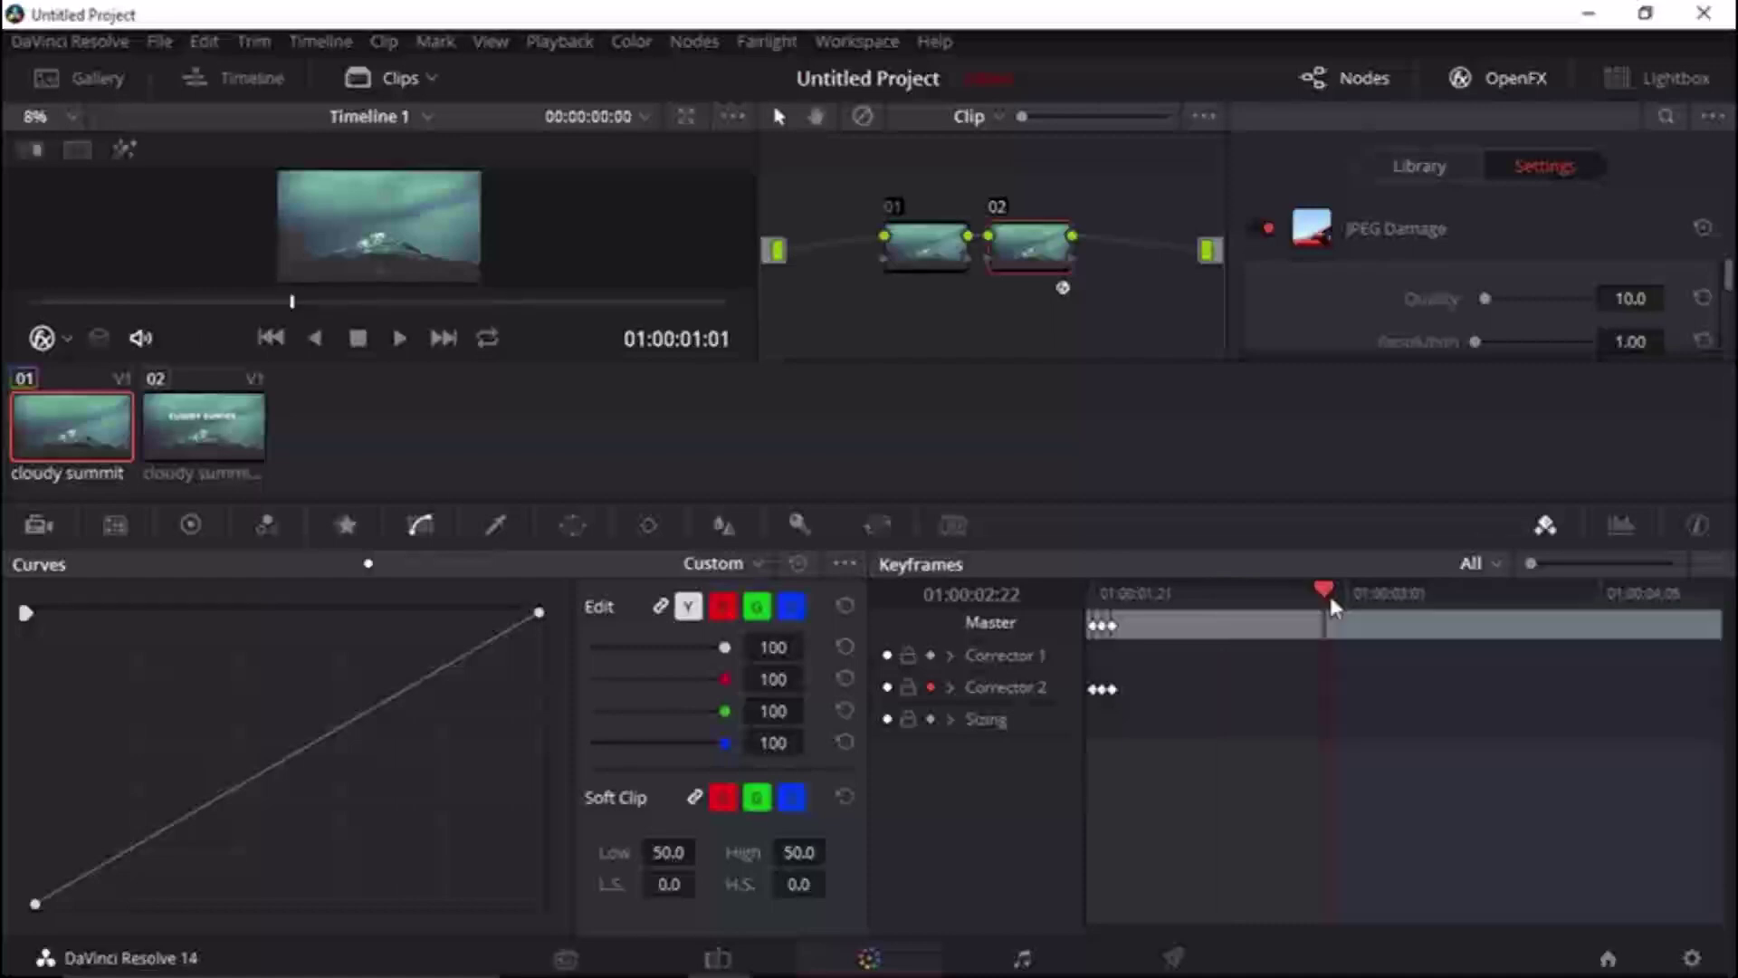
left_click(1505, 301)
left_click(1702, 300)
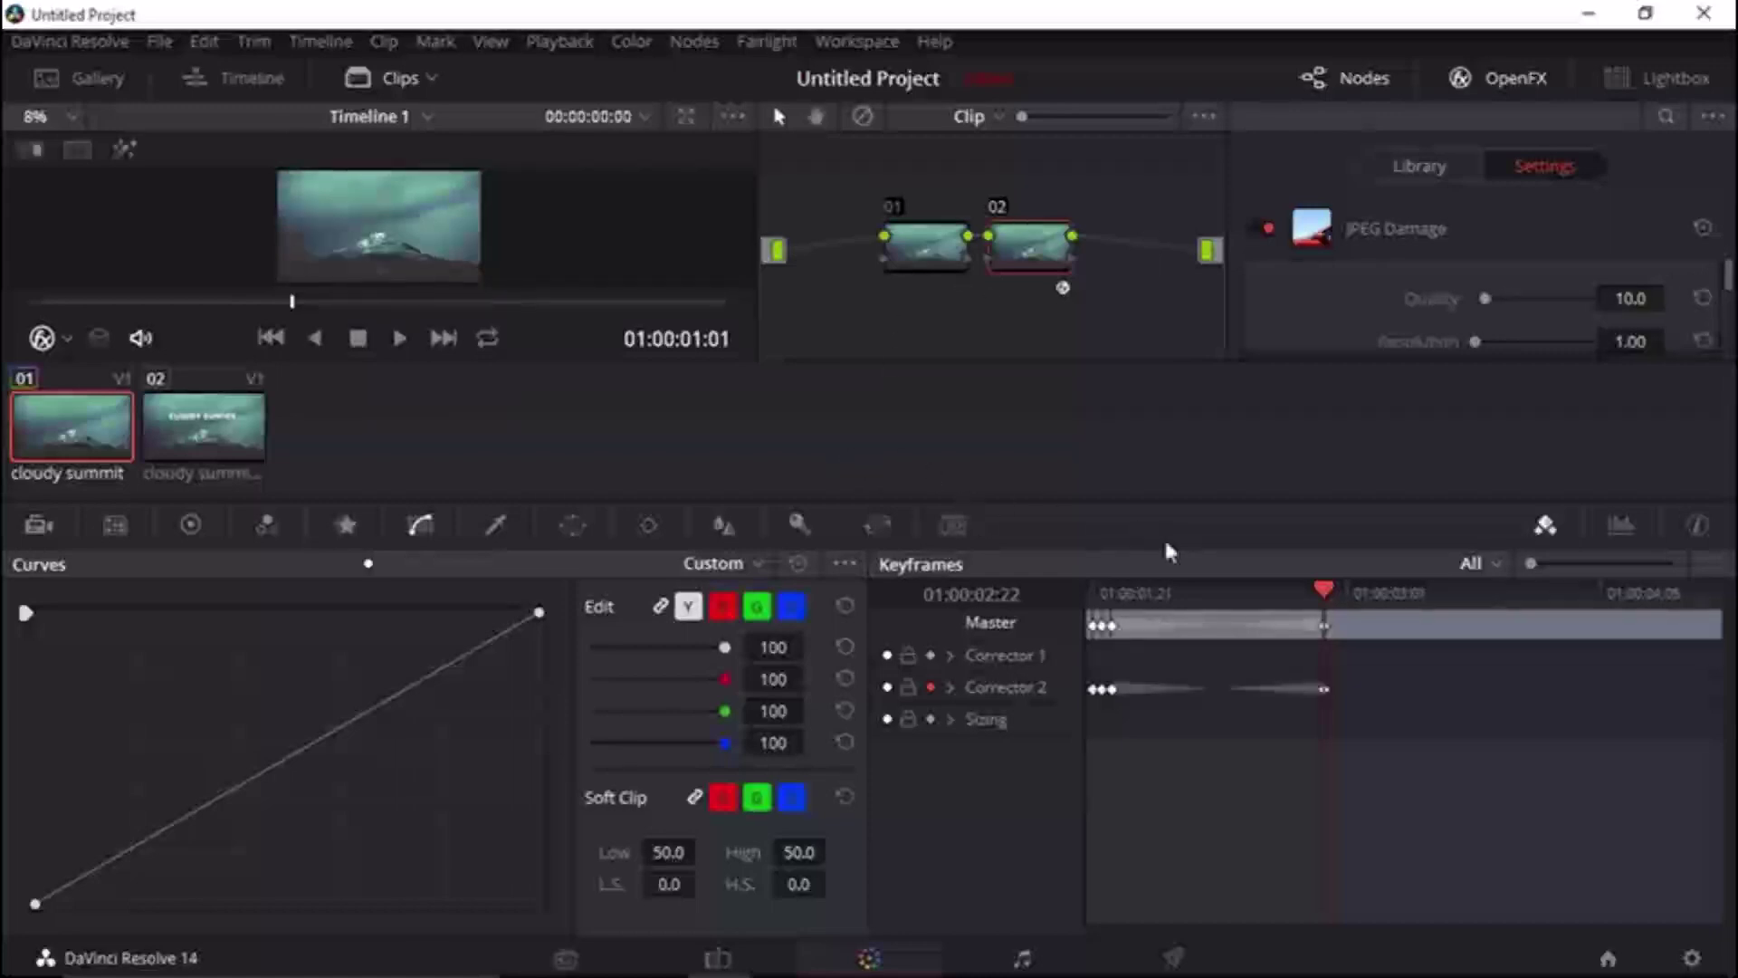
Keyframe a second JPEG Damage glitch at 01:00:01:02 with Resolution 26.38, Block Aspect Ratio 4.400 and Frequency Scale 8.98.
left_click(1337, 587)
left_click(1572, 343)
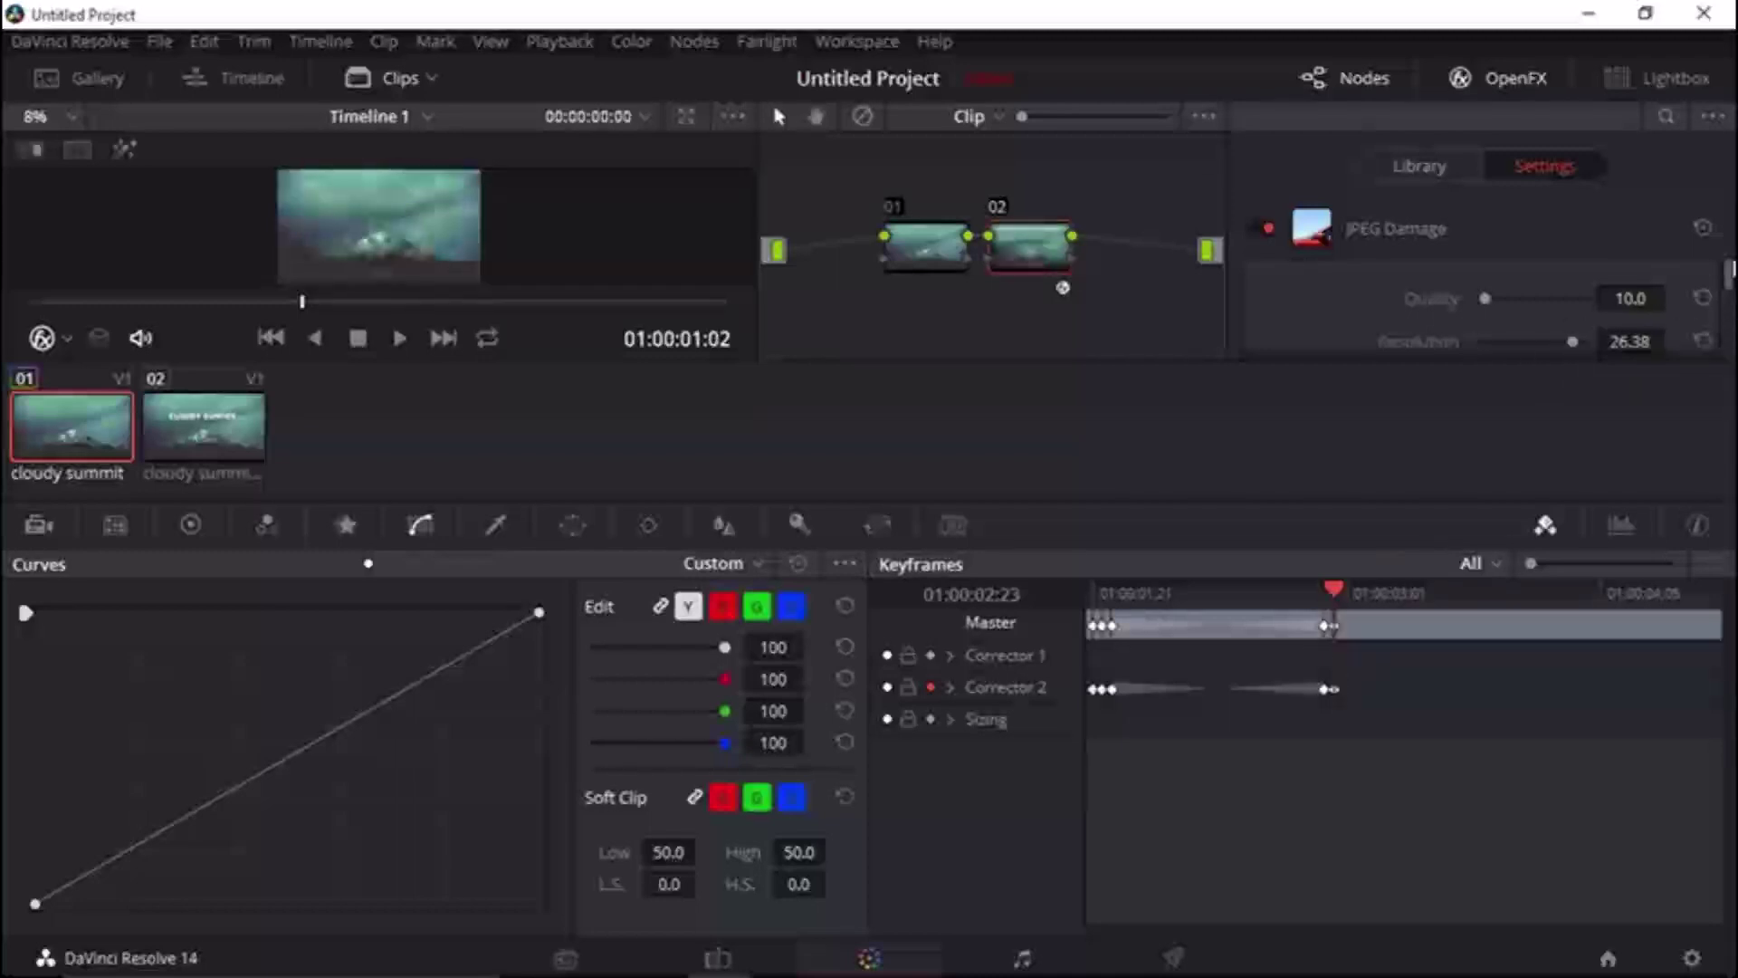
scroll(1569, 322, "down", 3)
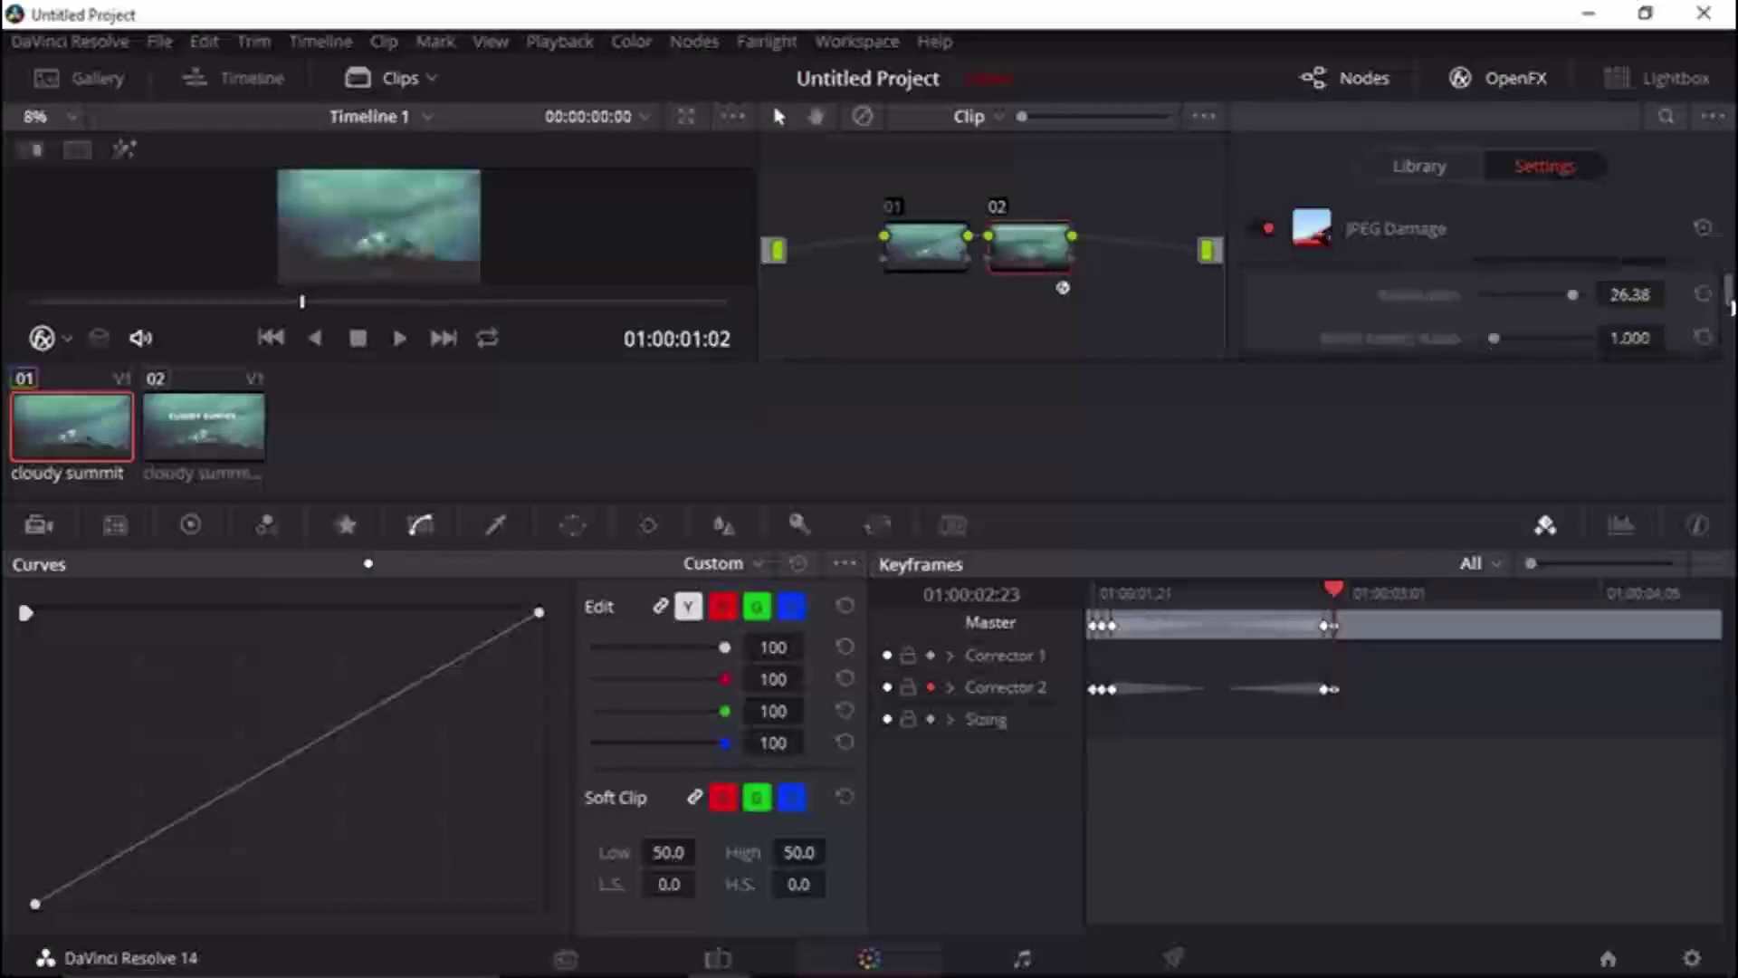
left_click(1573, 298)
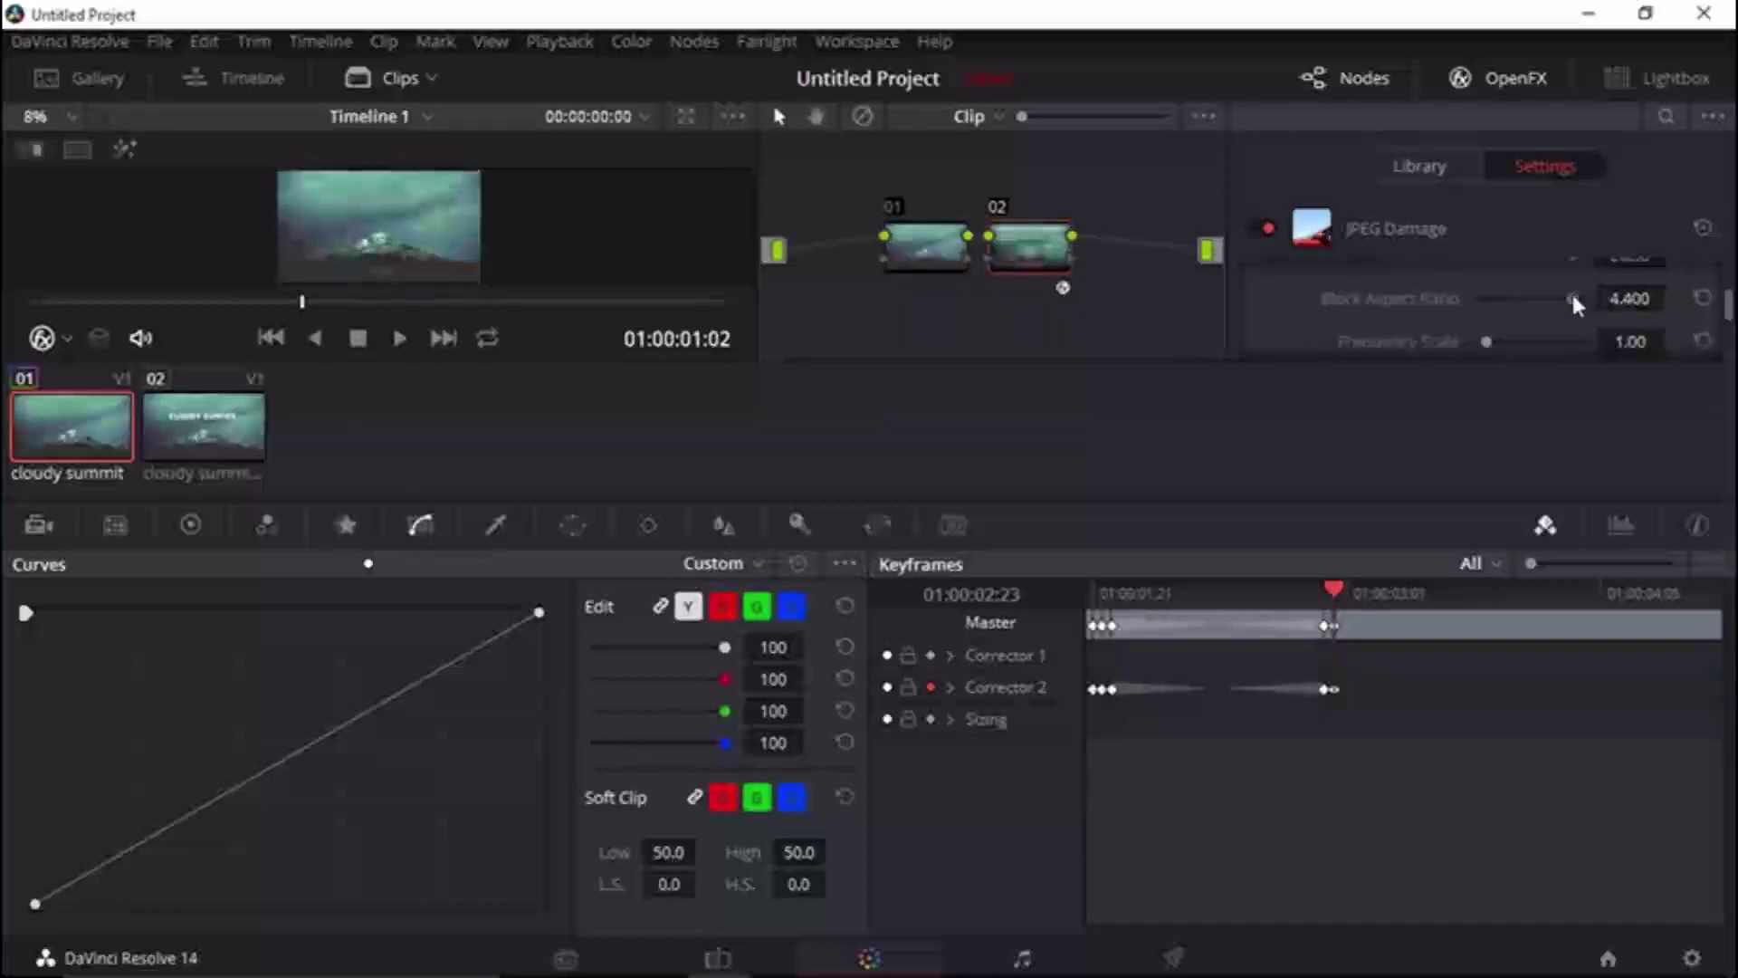
left_click(1575, 343)
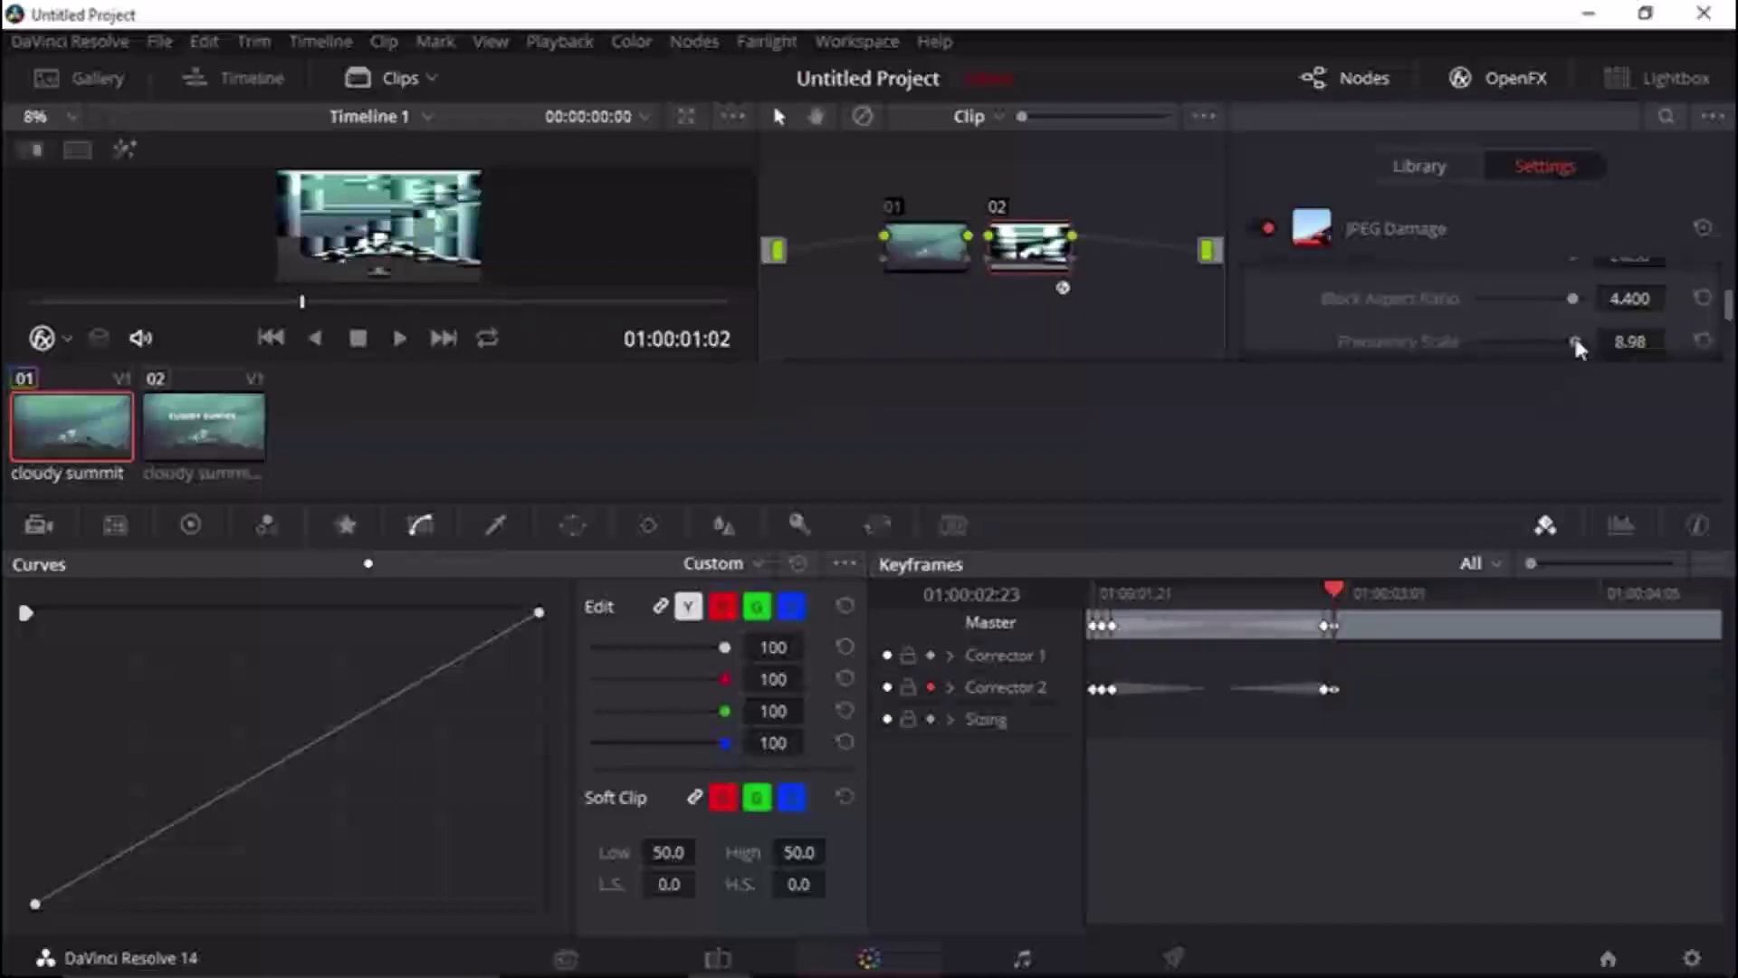
At 01:00:01:03, reset JPEG Damage Frequency Scale to 1.00, Block Aspect Ratio to 1.000 and Resolution to 1.00.
left_click(1357, 600)
left_click_drag(1350, 589, 1345, 589)
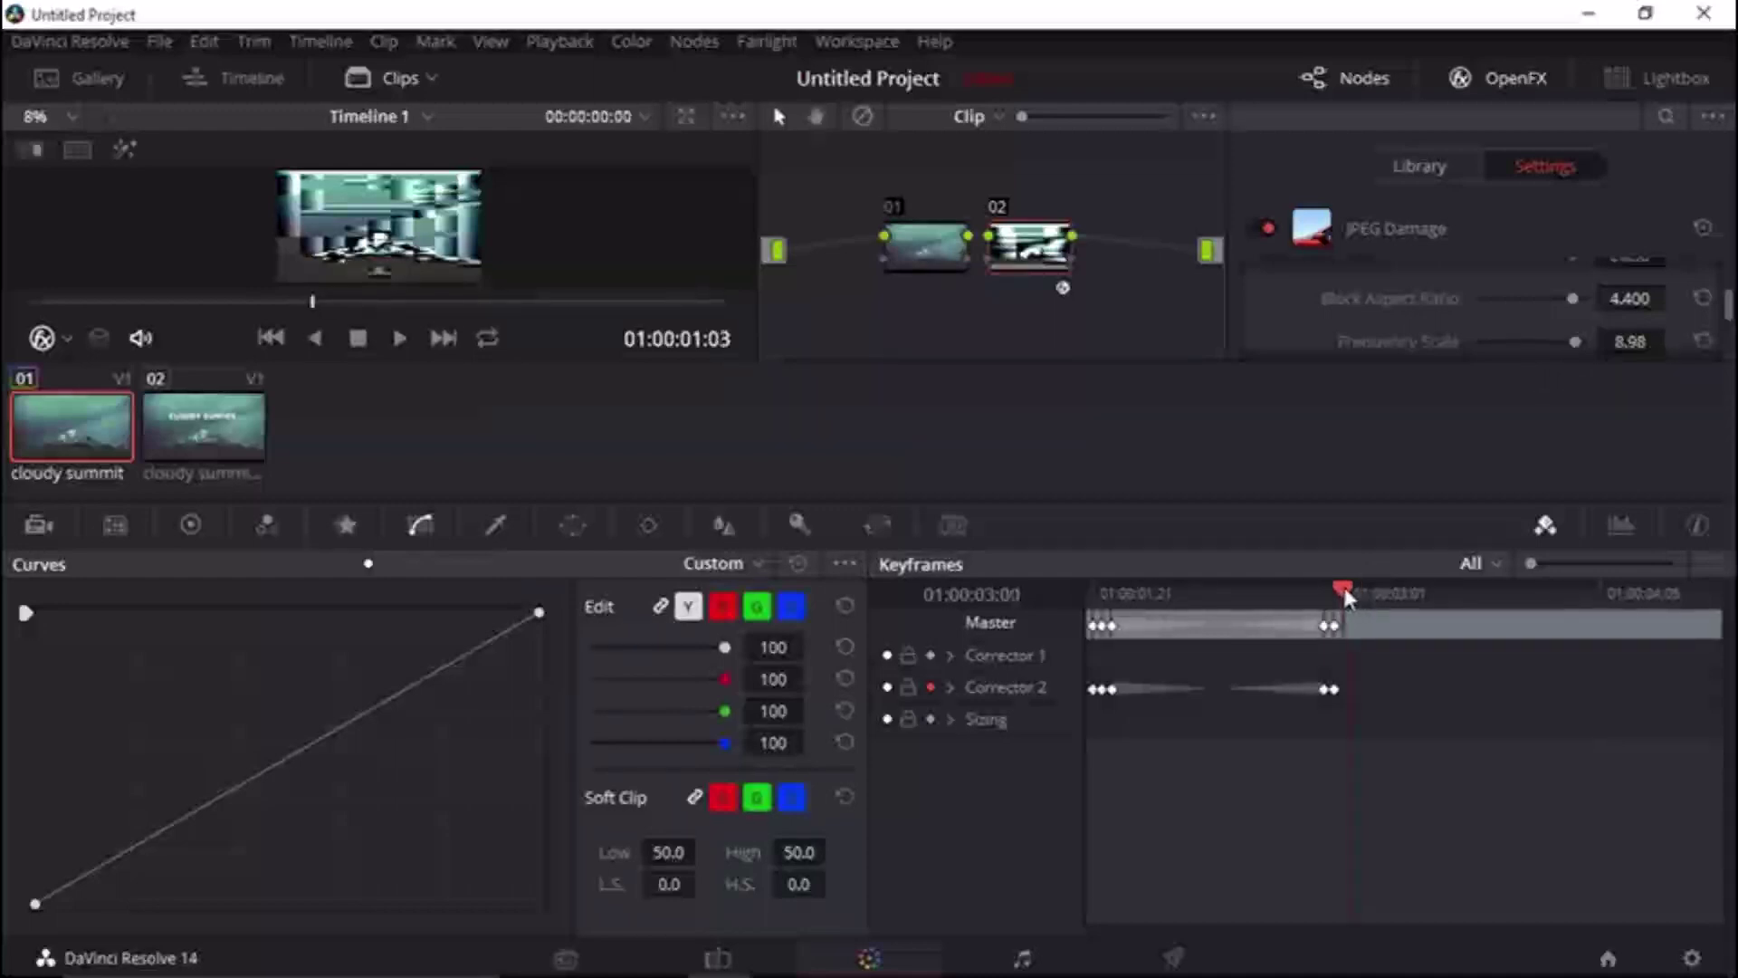
left_click(1702, 341)
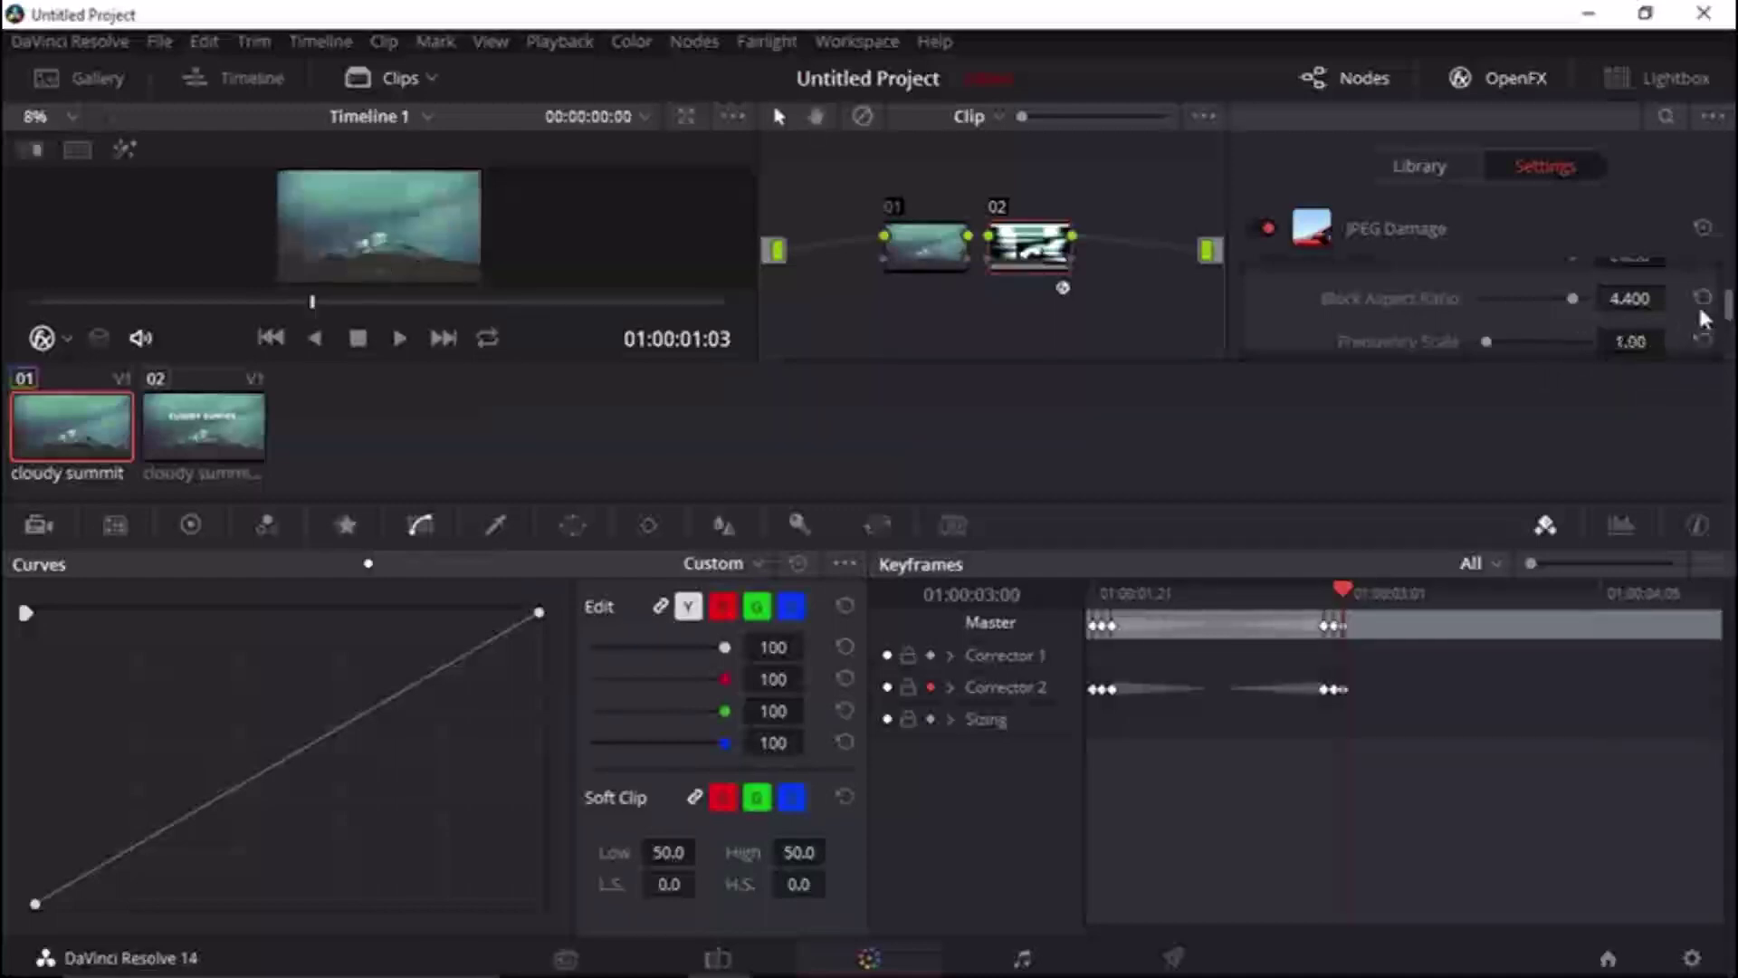
left_click(1702, 299)
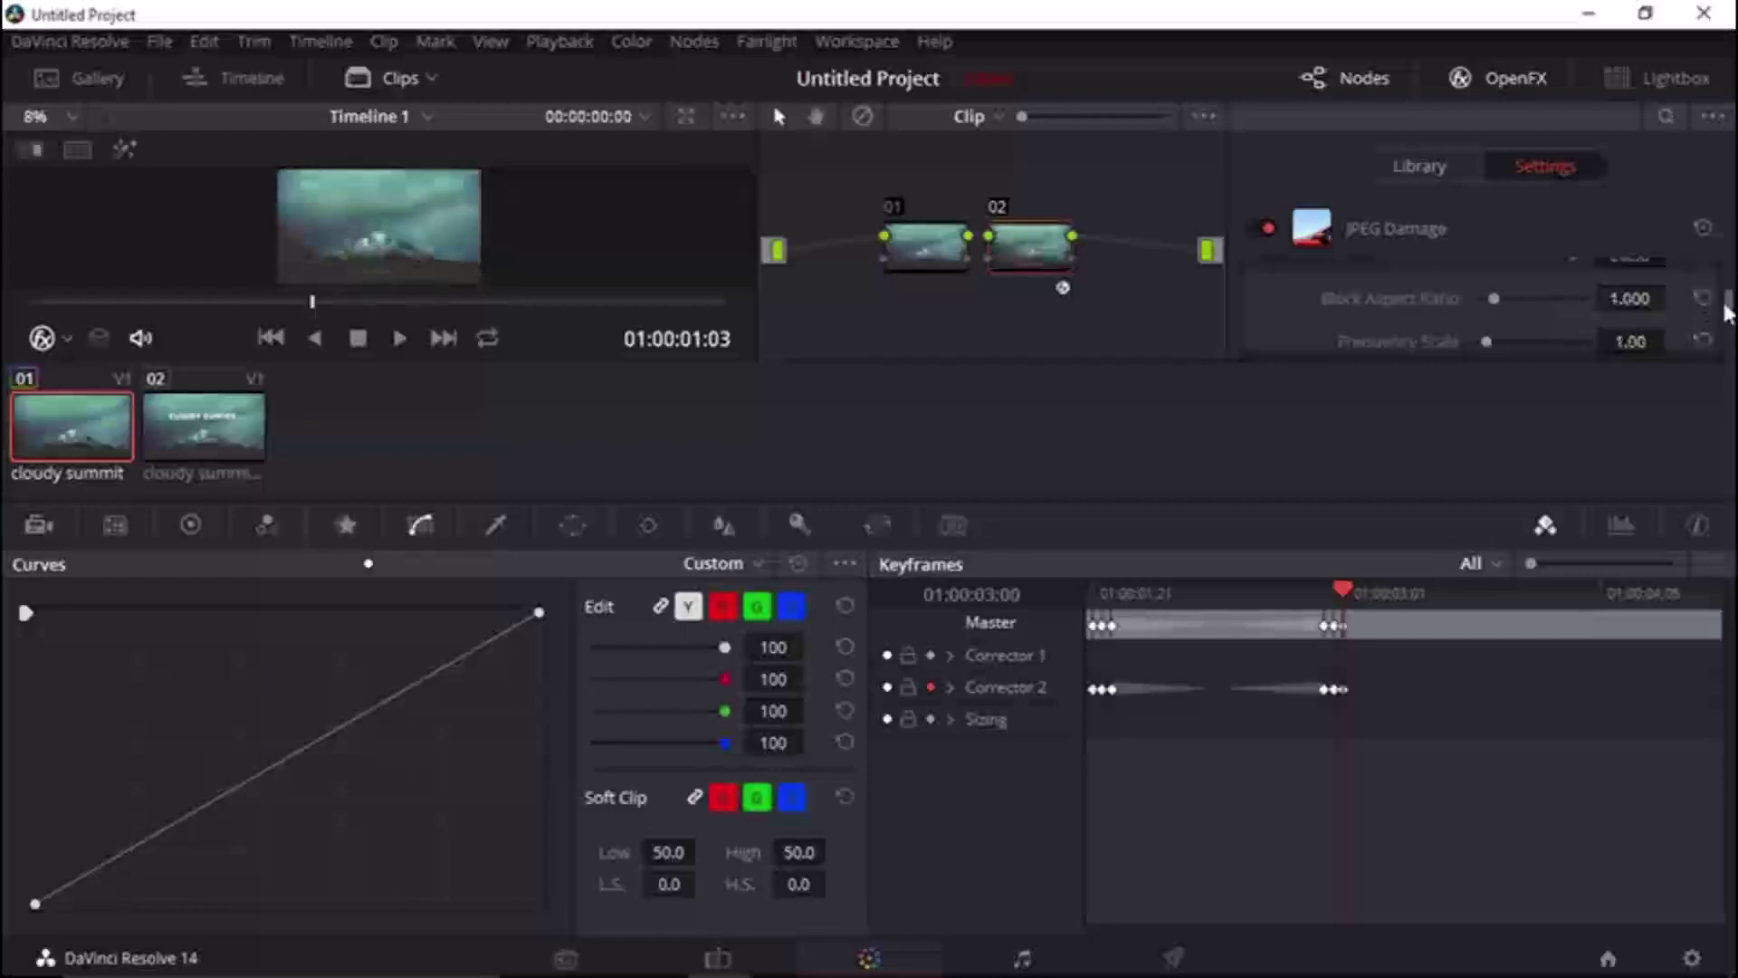
scroll(1725, 308, "up", 2)
Select the three keyframes of the second glitch and shift them forward in time by about seven frames.
left_click(1529, 593)
left_click_drag(1318, 626, 1362, 694)
left_click_drag(1340, 622, 1417, 636)
Add a clean JPEG Damage keyframe at 01:00:02:10 by changing Resolution and resetting it to 1.00.
left_click(1630, 591)
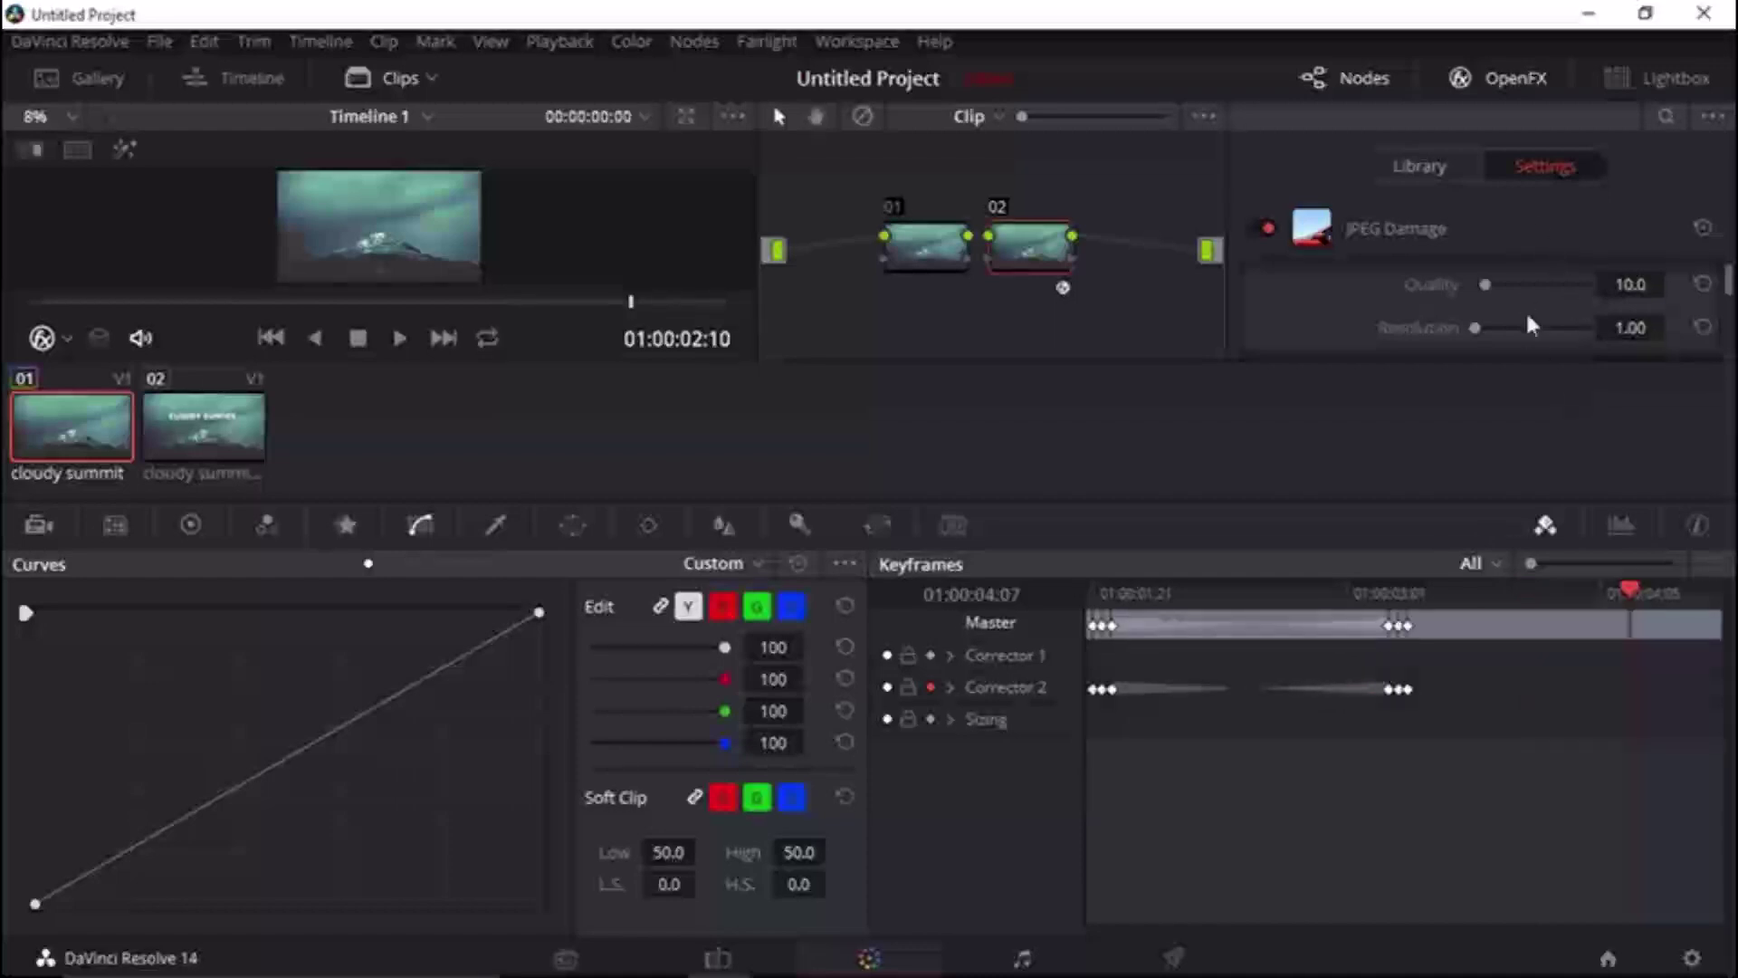
left_click(1580, 329)
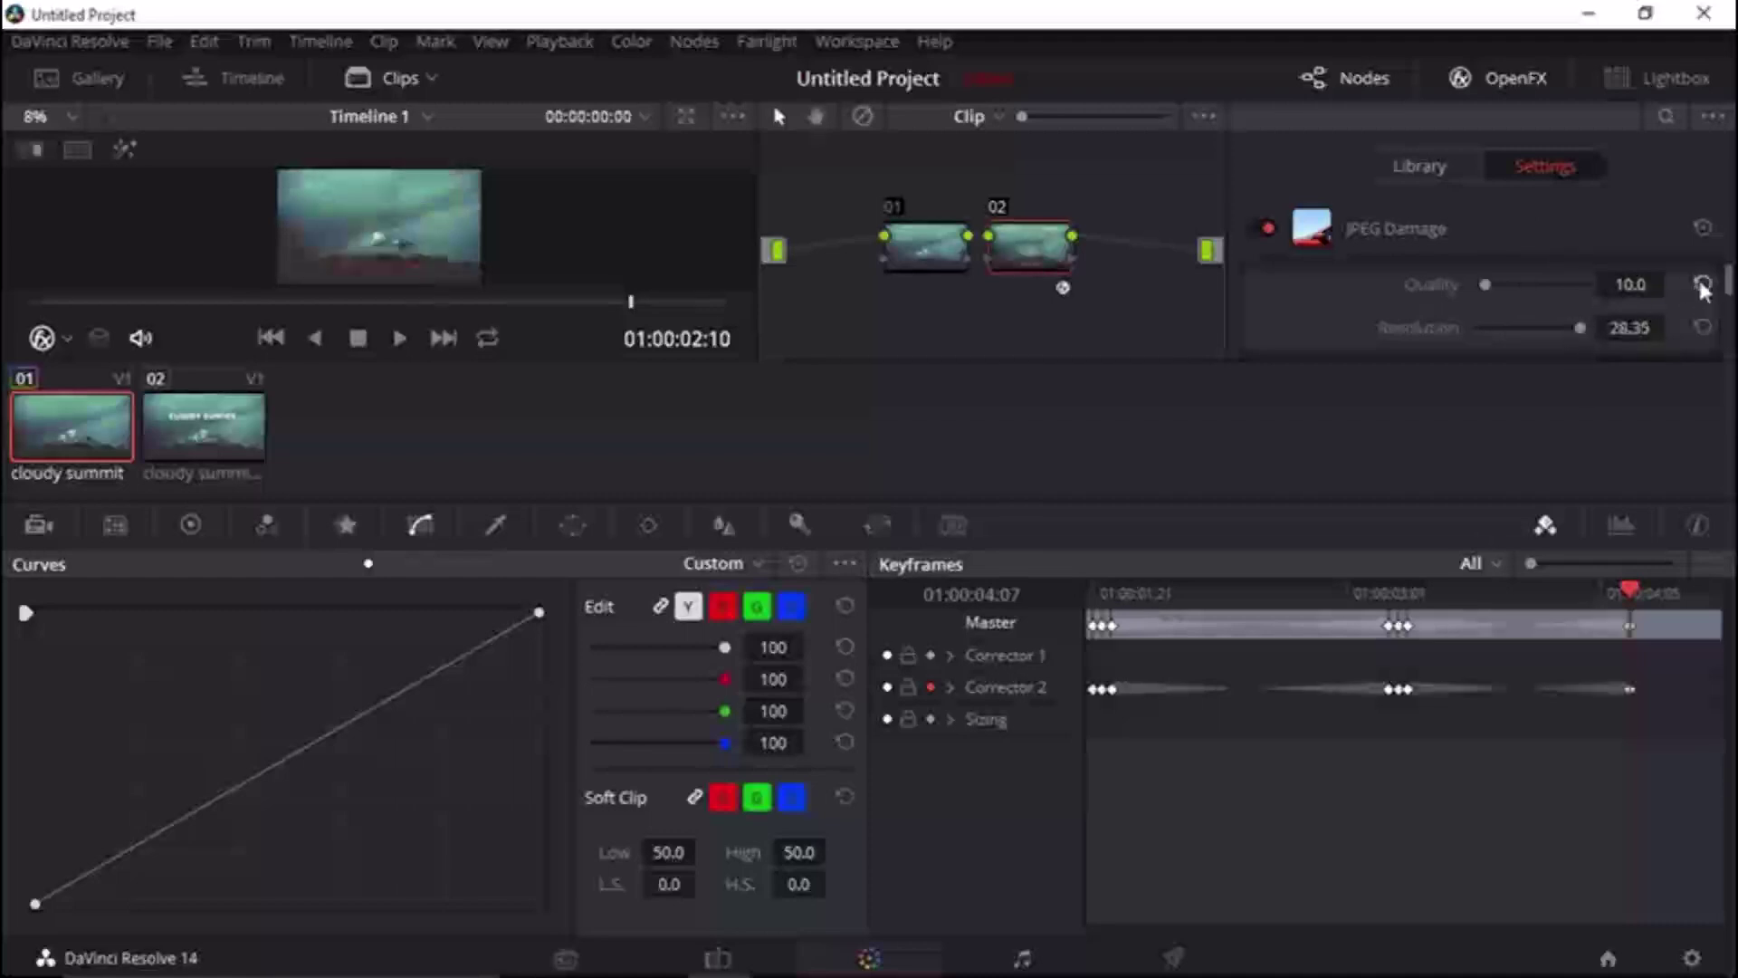
left_click(1703, 328)
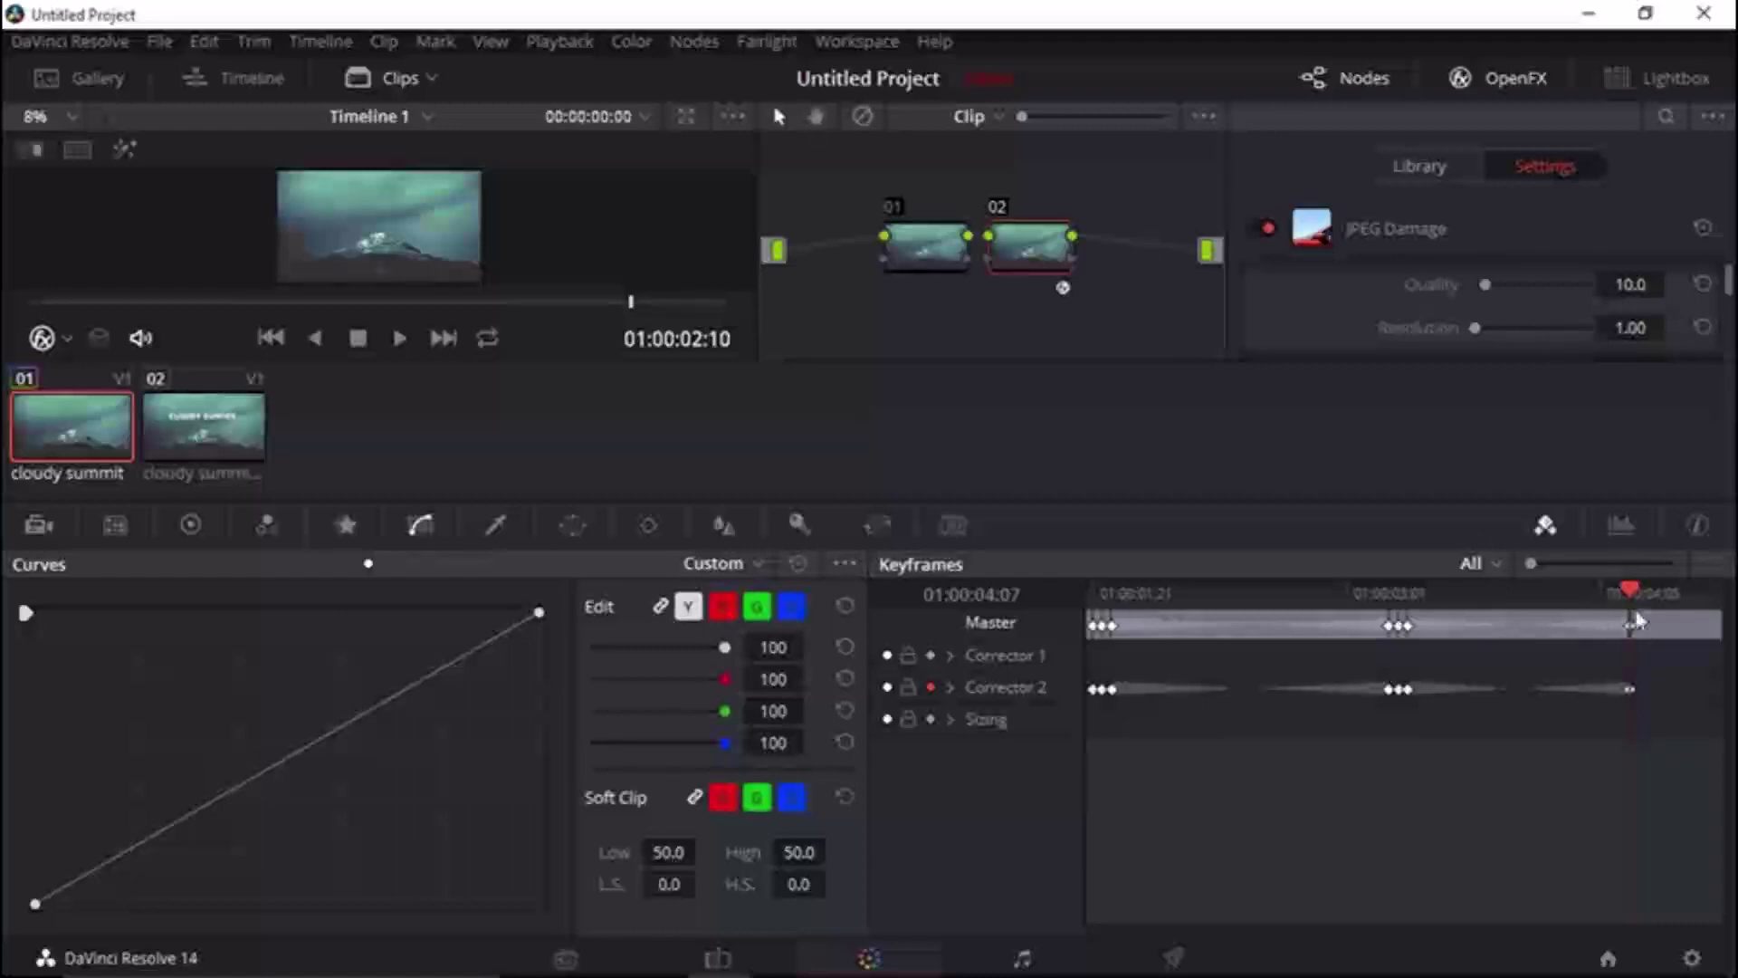
Keyframe a third JPEG Damage glitch at 01:00:02:11 with raised Resolution, Block Aspect Ratio 2.218 and Frequency Scale 9.55.
left_click_drag(1628, 584, 1649, 597)
key("Left")
left_click(1578, 327)
scroll(1731, 285, "down", 3)
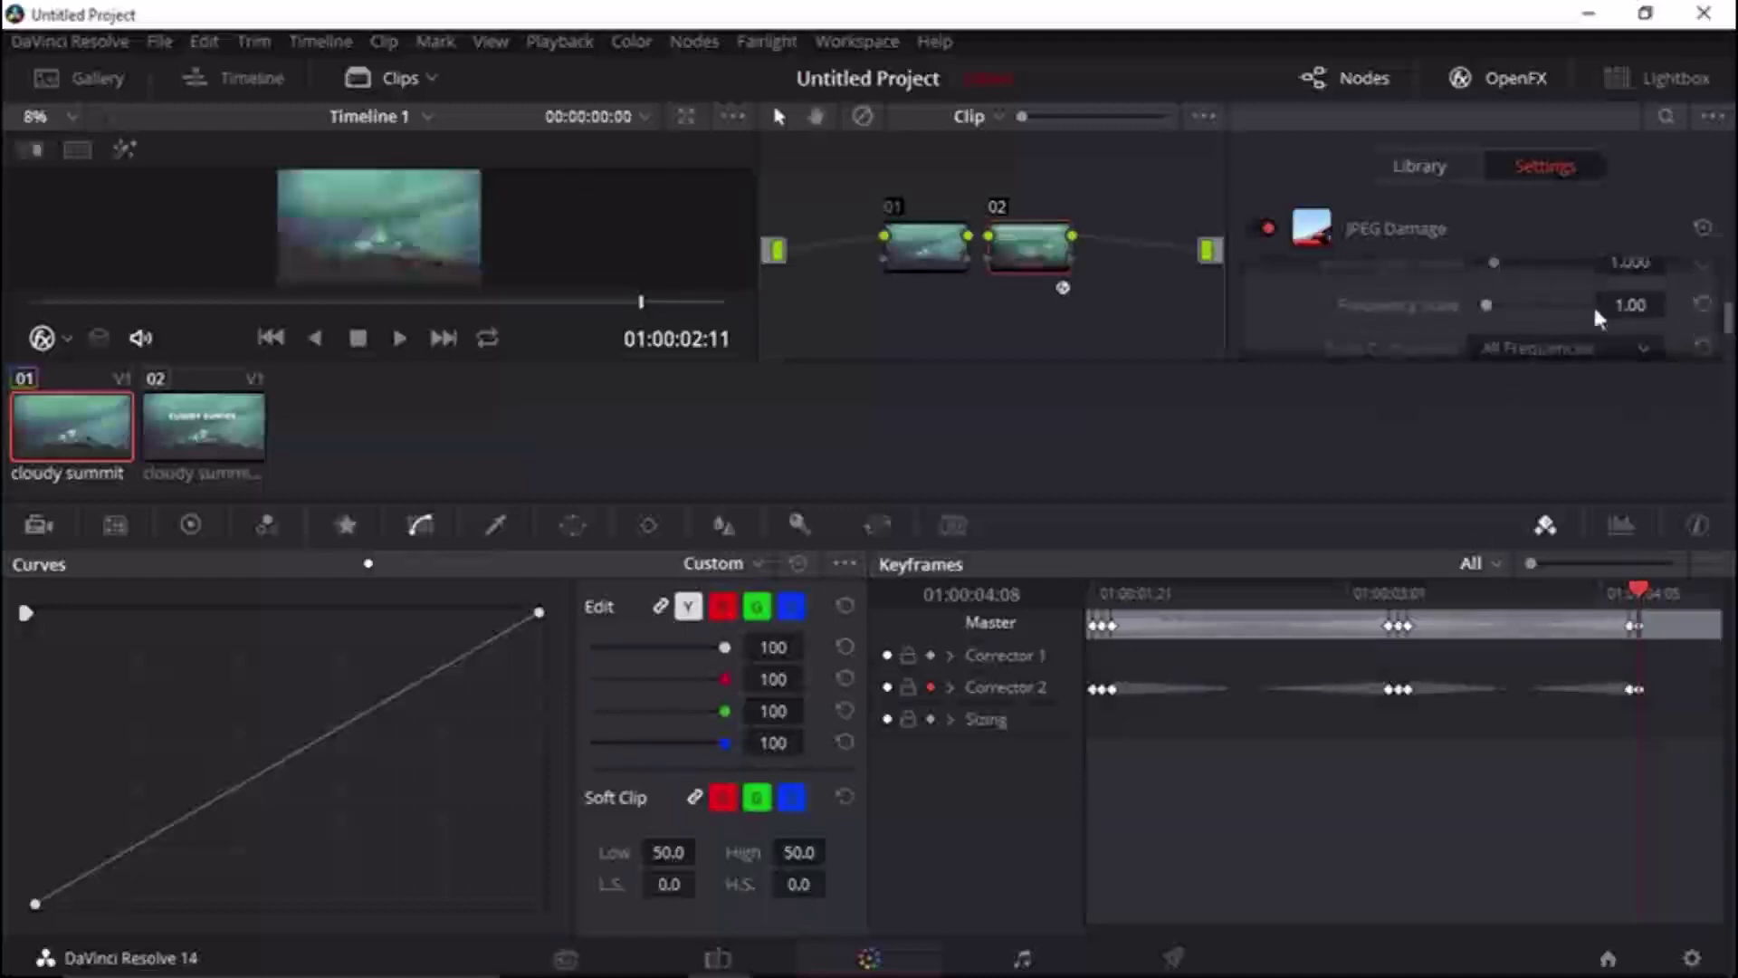
left_click(1582, 304)
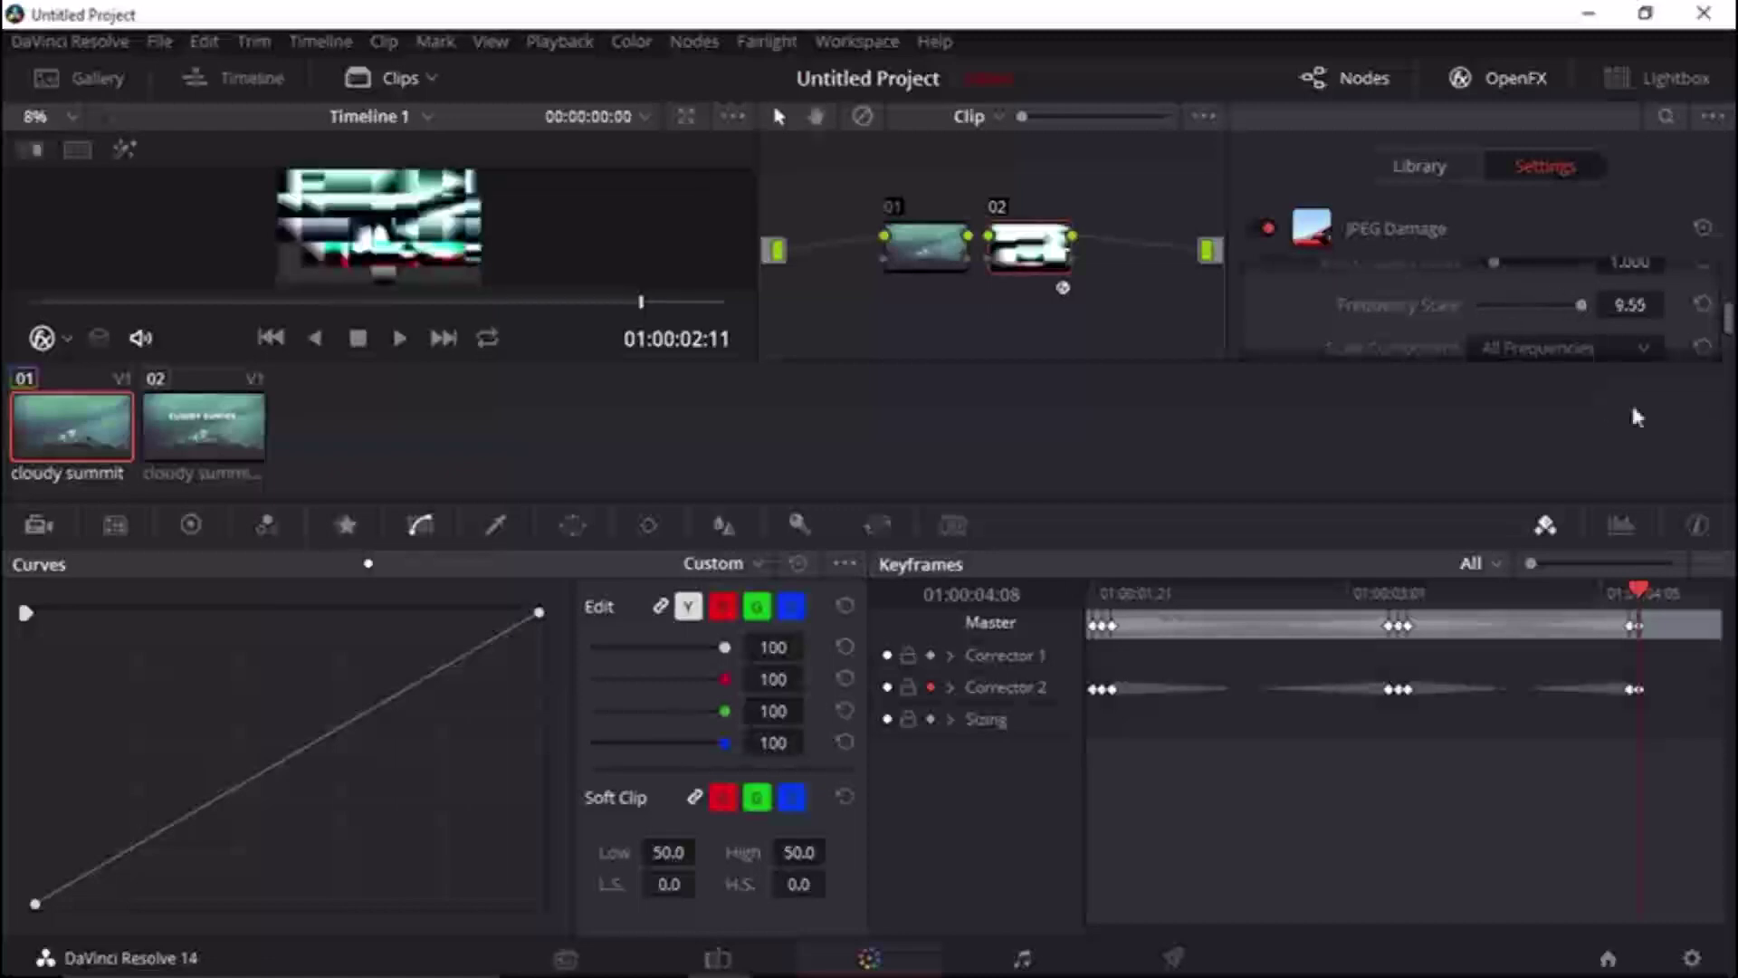
At 01:00:02:12, reset JPEG Damage Frequency Scale to 1.00 and Resolution to 1.00, keeping Quality at 10.0.
left_click(1703, 305)
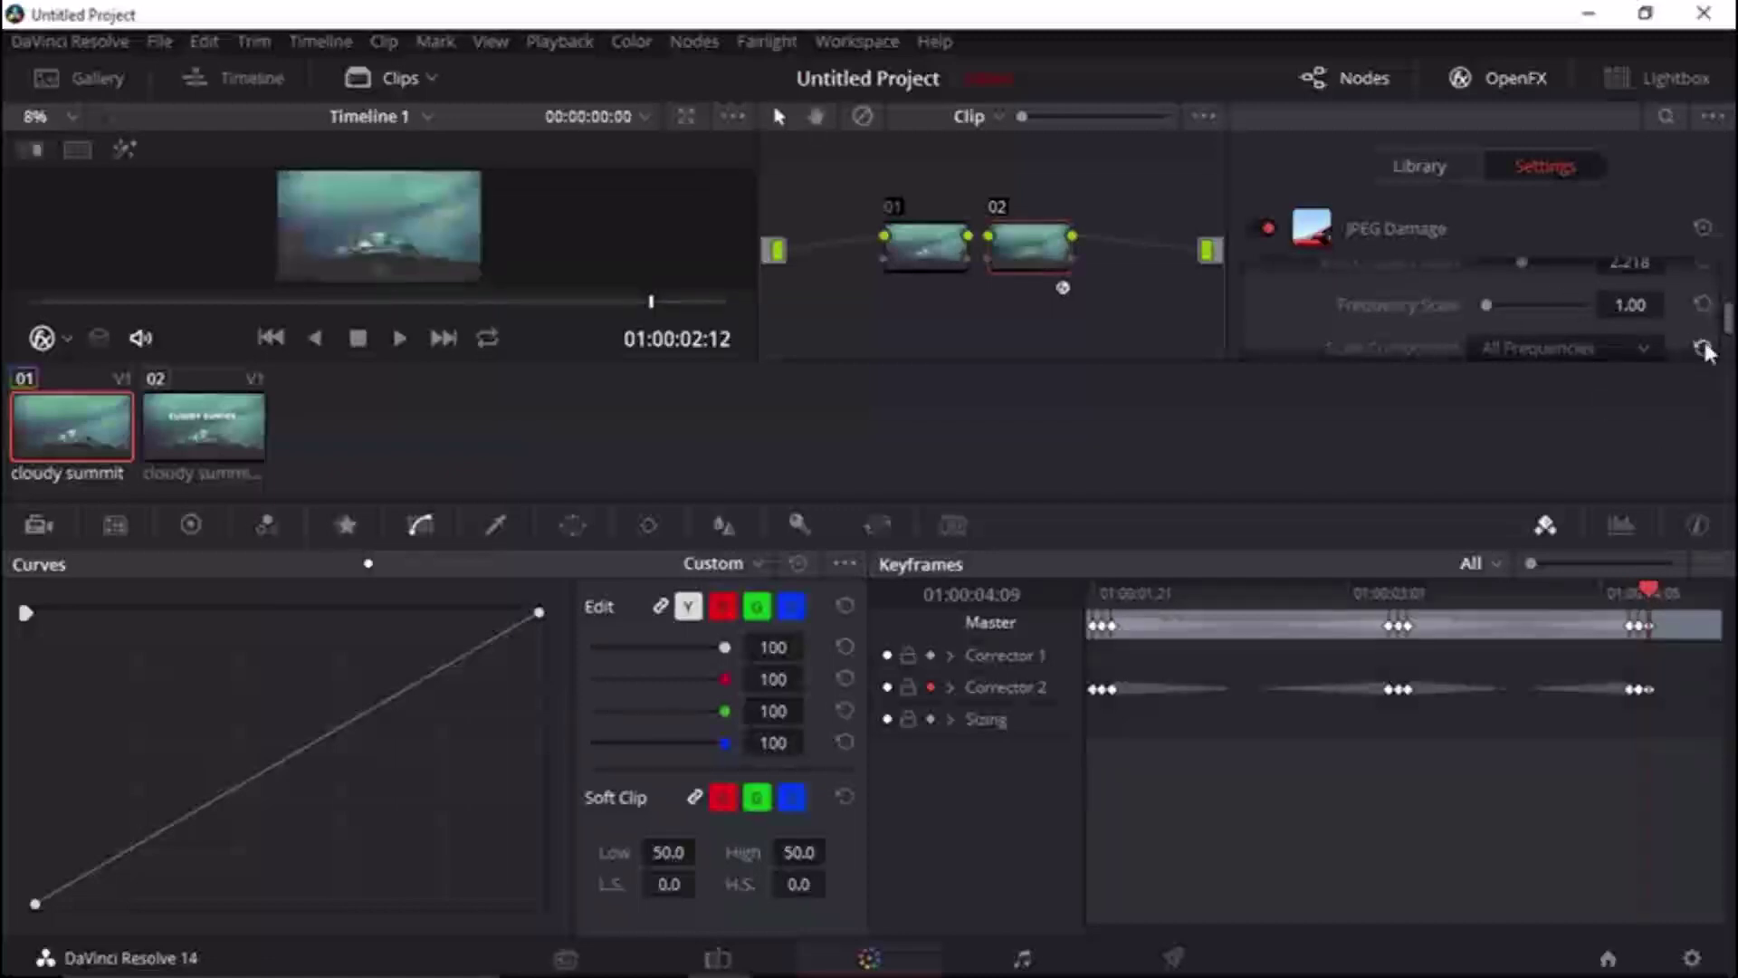
scroll(1731, 325, "up", 1)
scroll(1731, 324, "up", 2)
left_click(1703, 267)
scroll(1729, 295, "up", 1)
scroll(1731, 295, "up", 3)
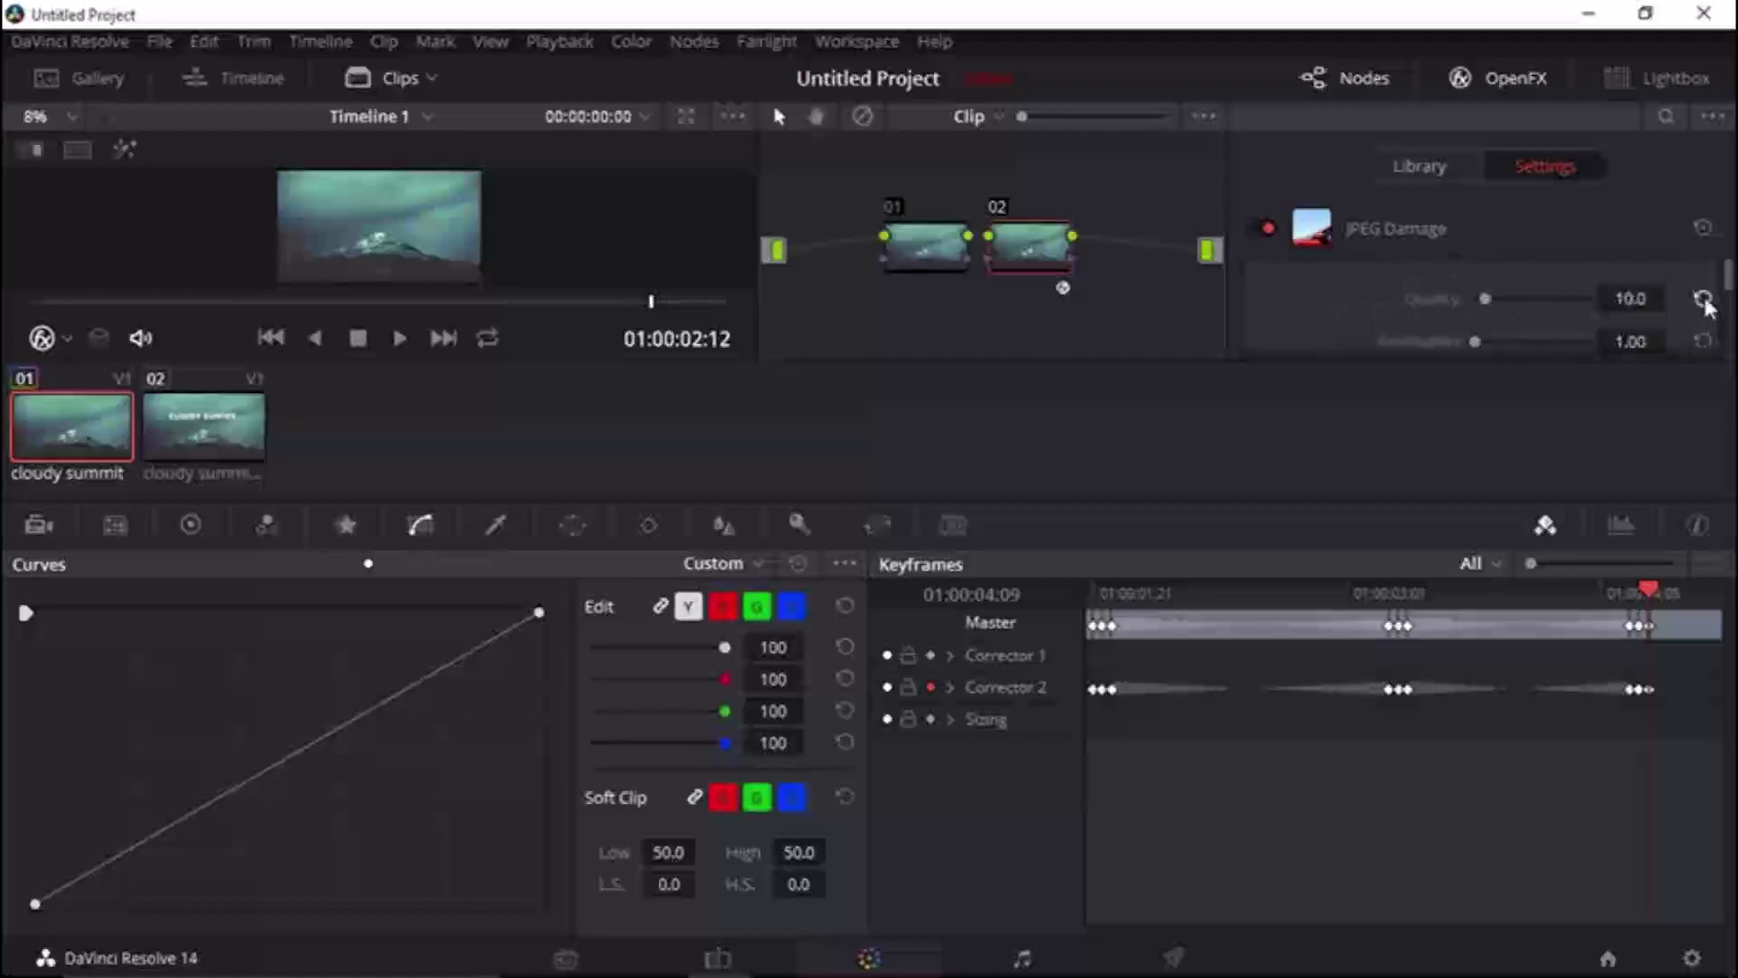
scroll(1730, 290, "down", 2)
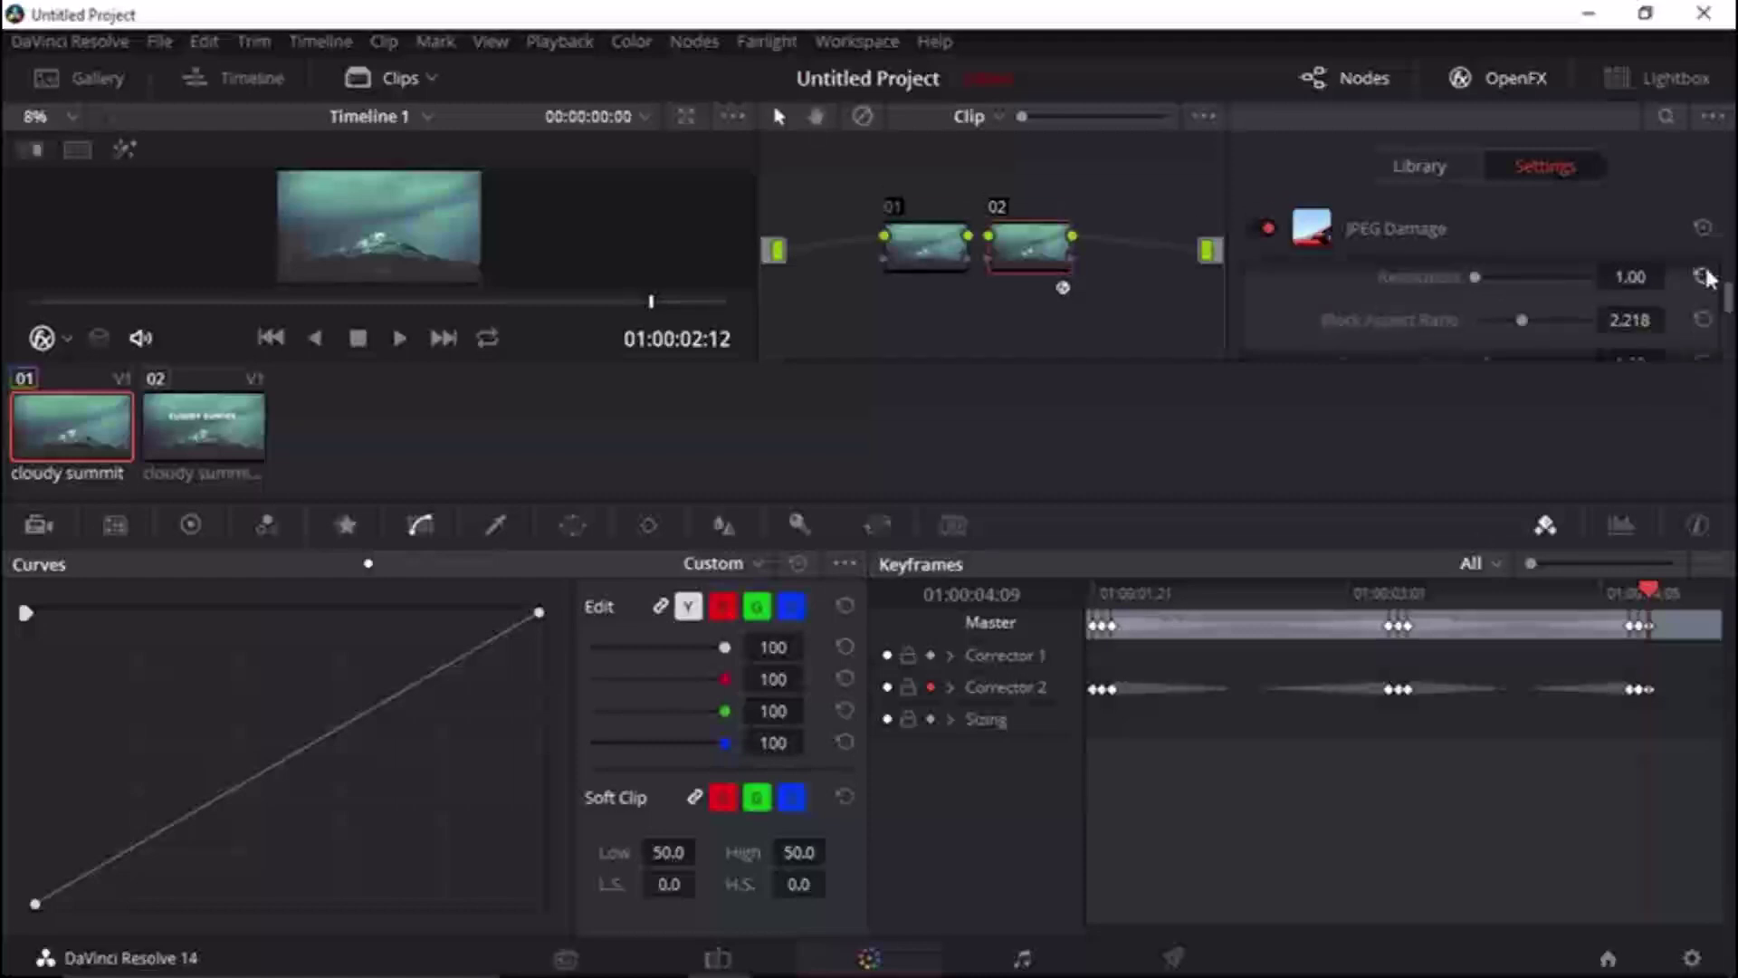
Scrub the edit timeline to 01:00:01:14, and select the CLOUDY SUMMIT title clip for grading.
left_click(717, 959)
mouse_move(892, 666)
left_mouse_down()
mouse_move(845, 672)
mouse_move(896, 691)
mouse_move(873, 691)
left_mouse_up()
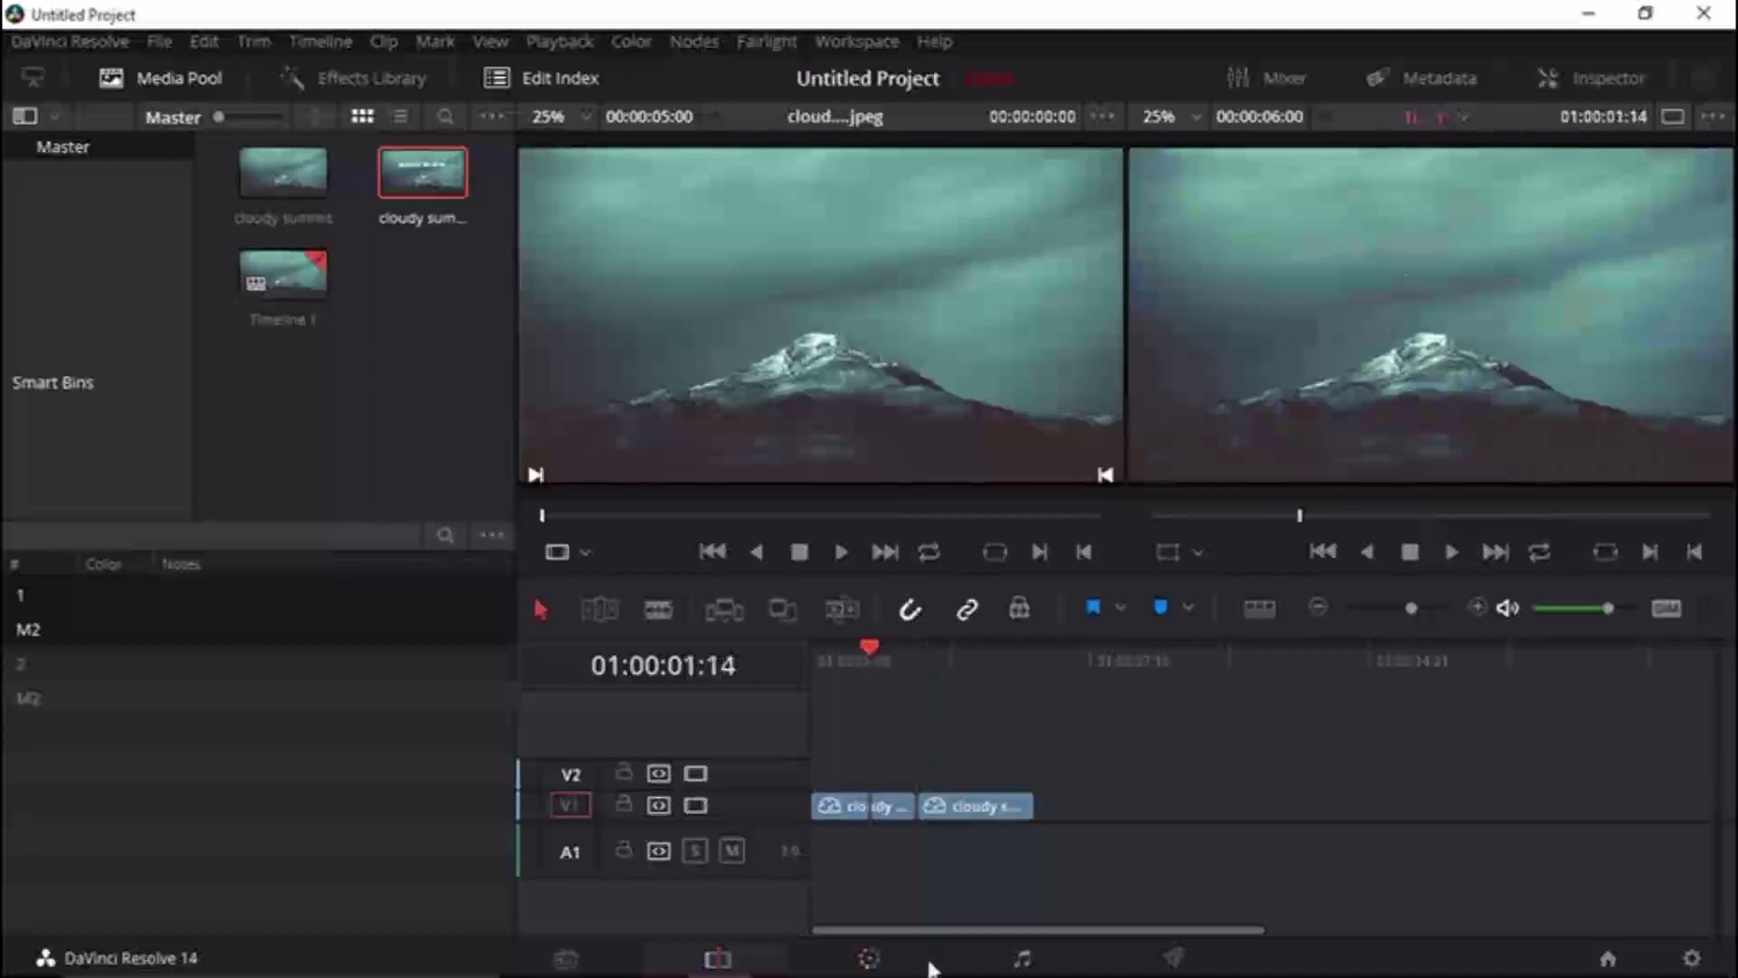
left_click(871, 960)
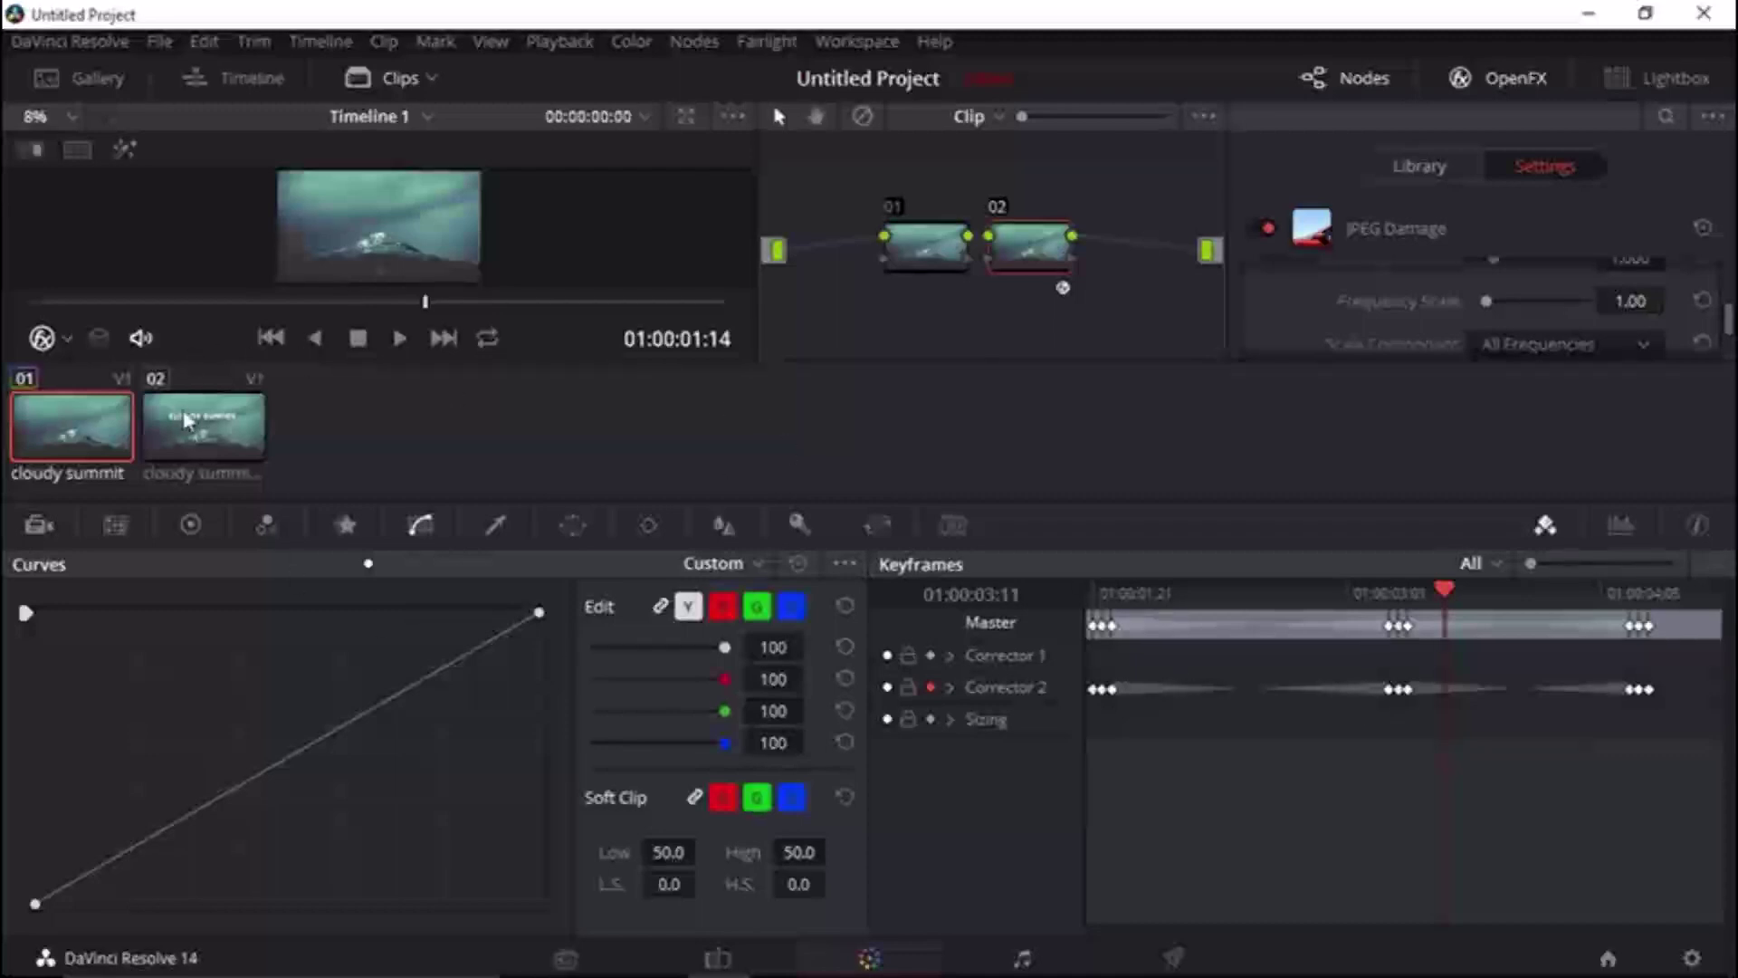
left_click(199, 433)
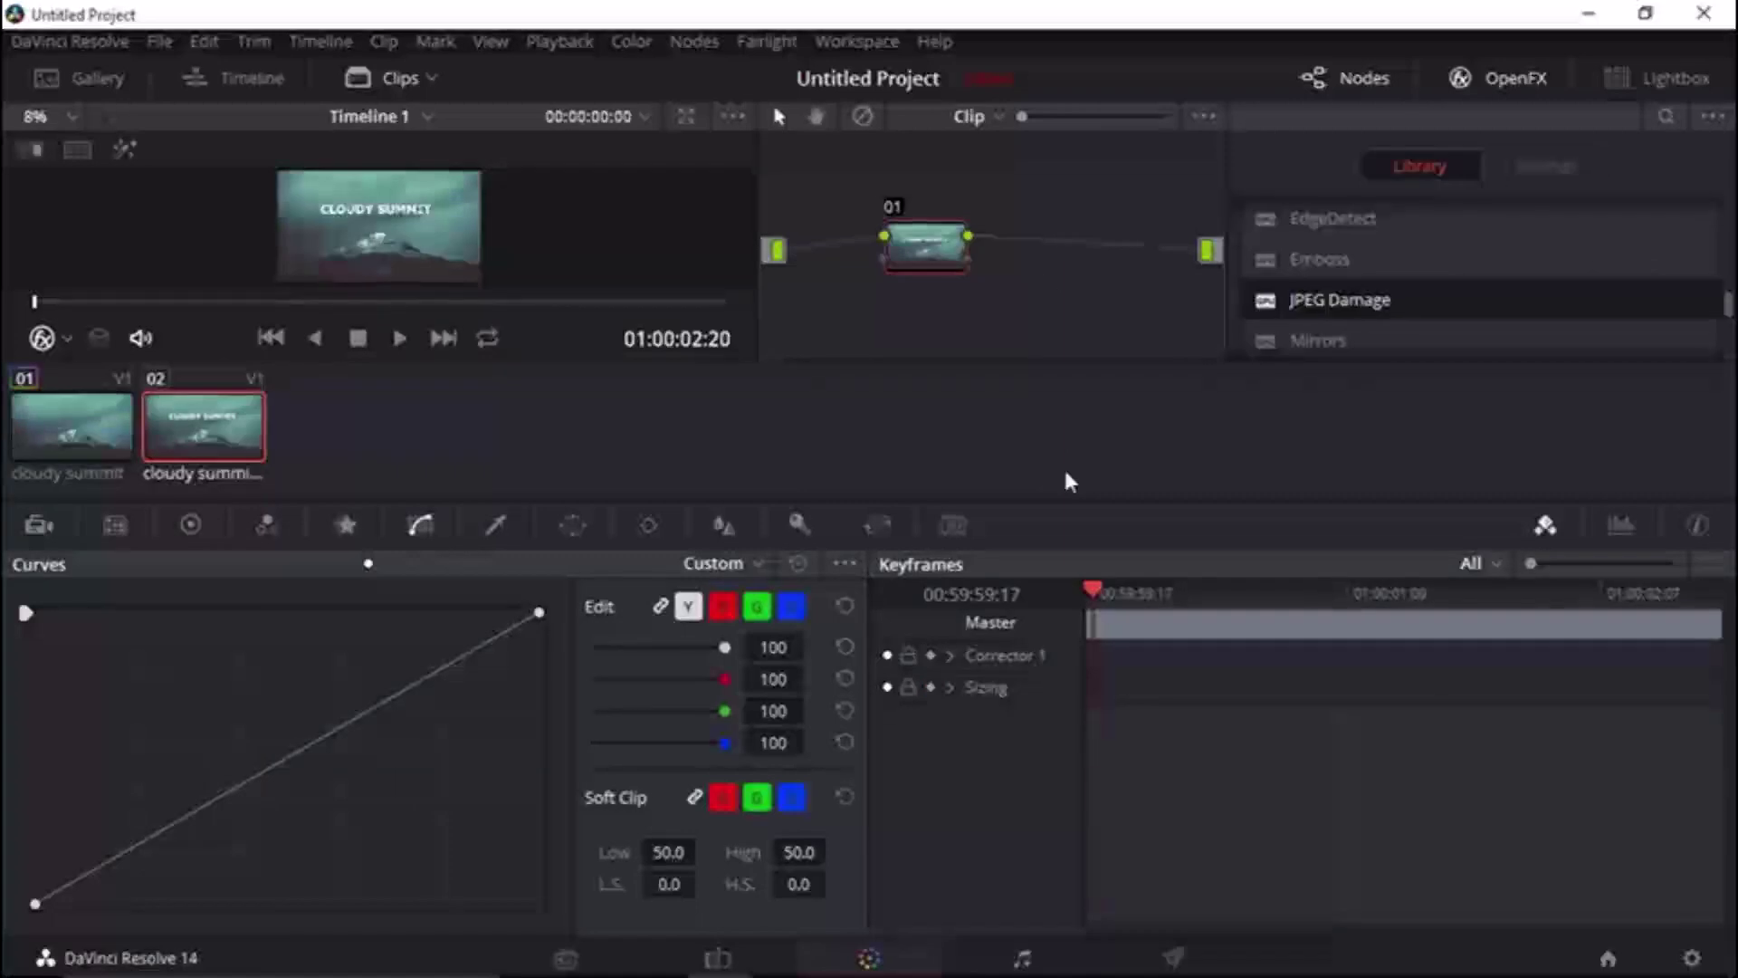
Place the edit timeline playhead at 01:00:03:01 in the title clip, turning snapping off for the move and on again.
left_click(717, 960)
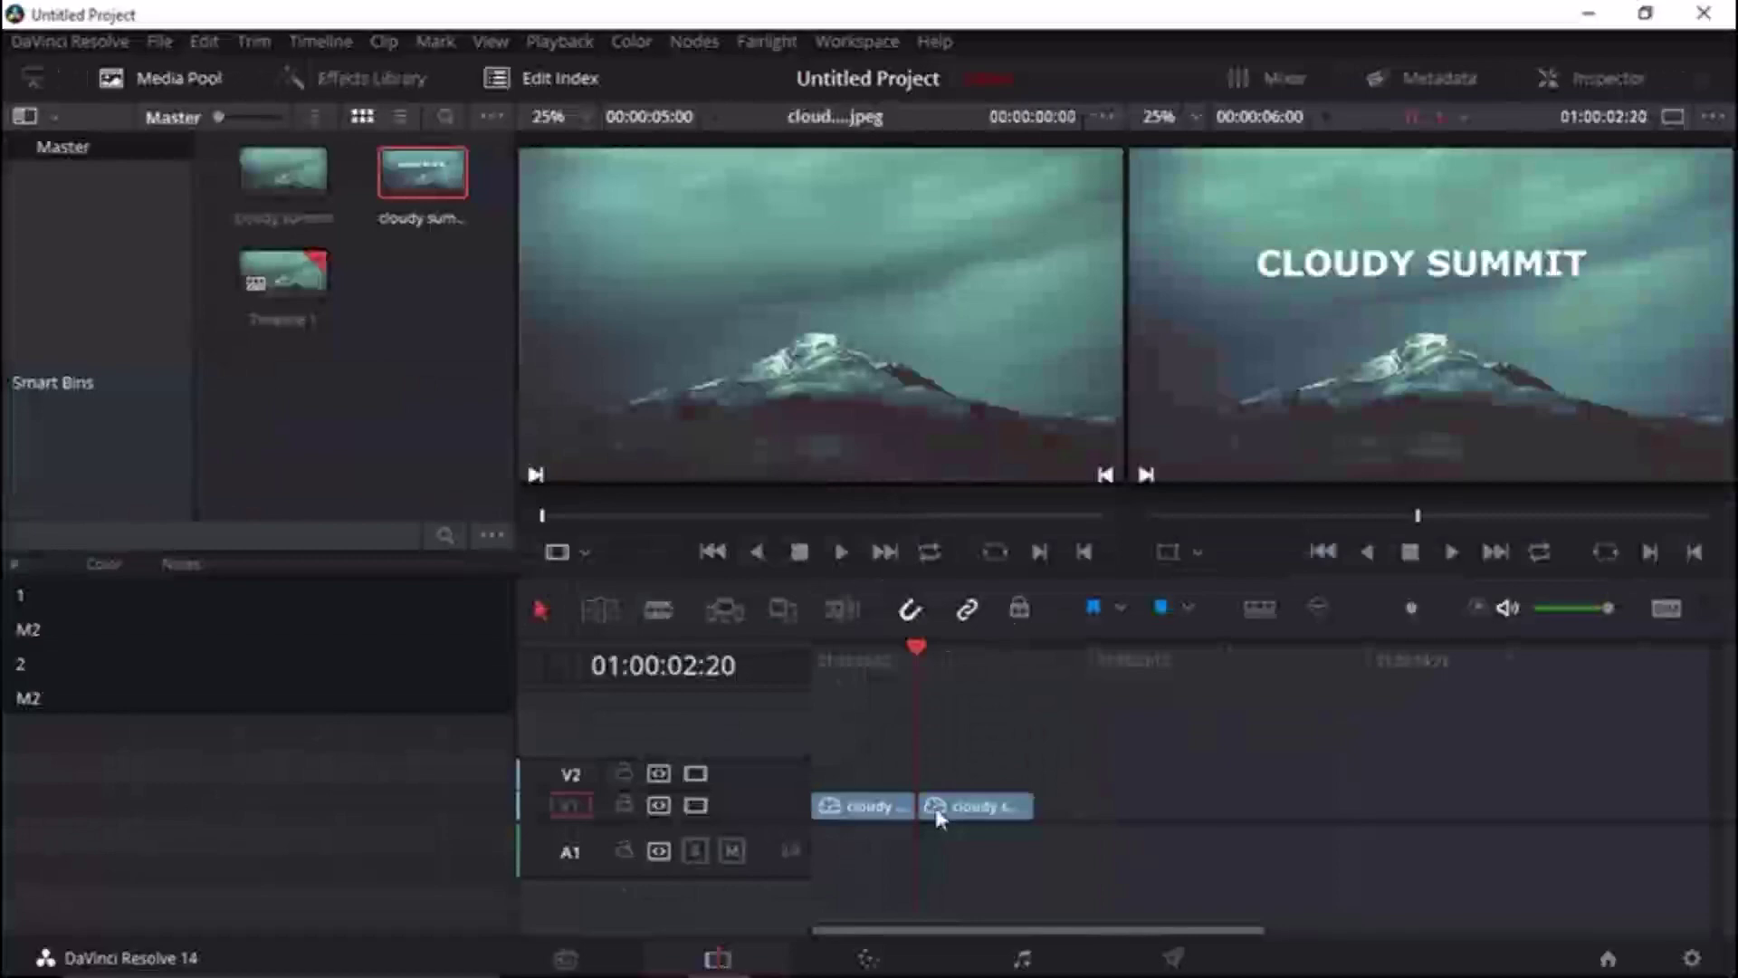
left_click(941, 641)
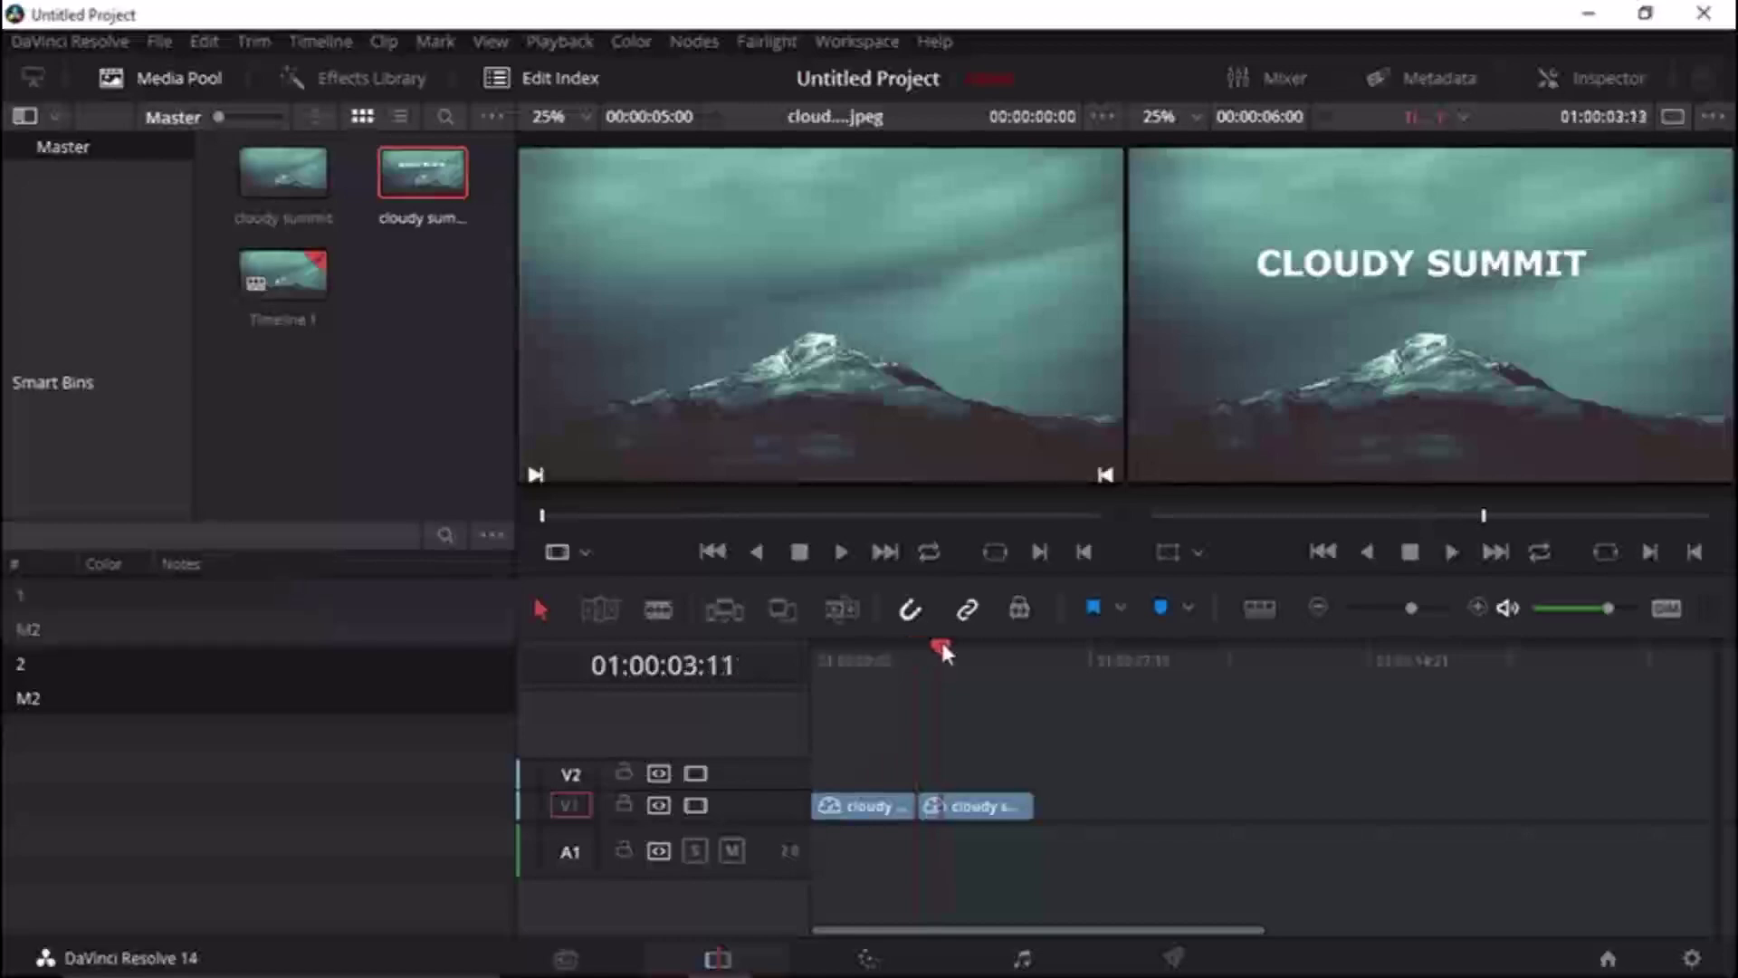
left_click(943, 639)
left_click(911, 609)
left_click_drag(941, 641, 925, 644)
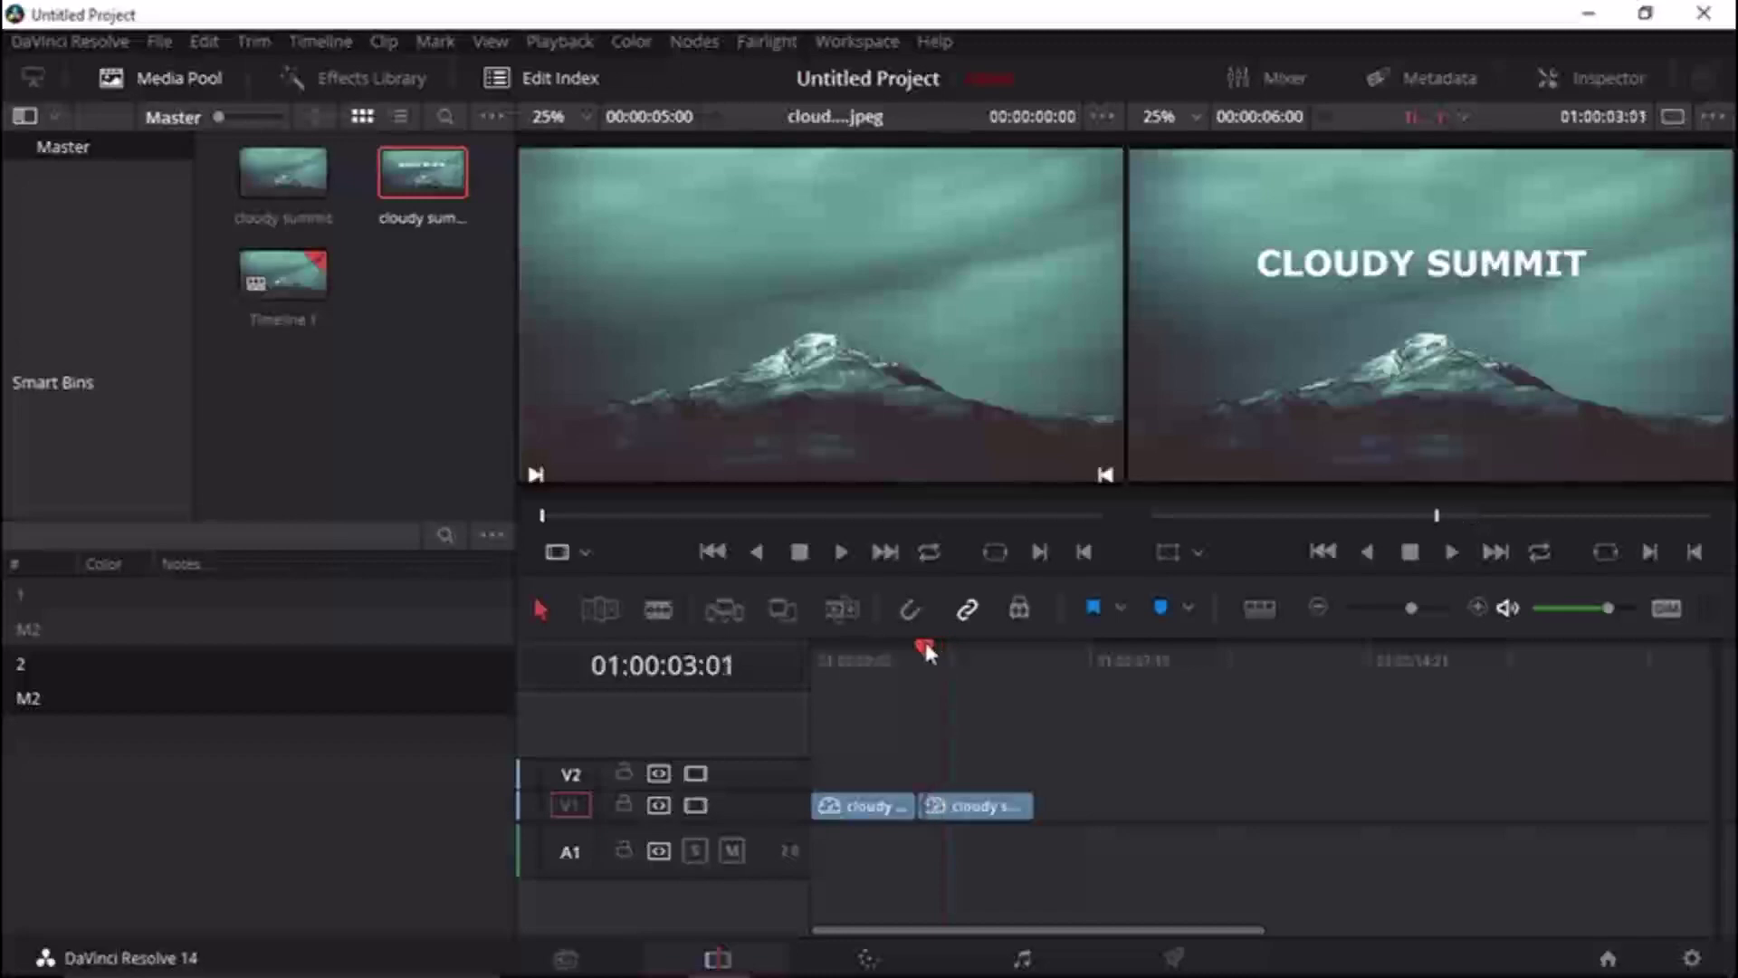
left_click(916, 613)
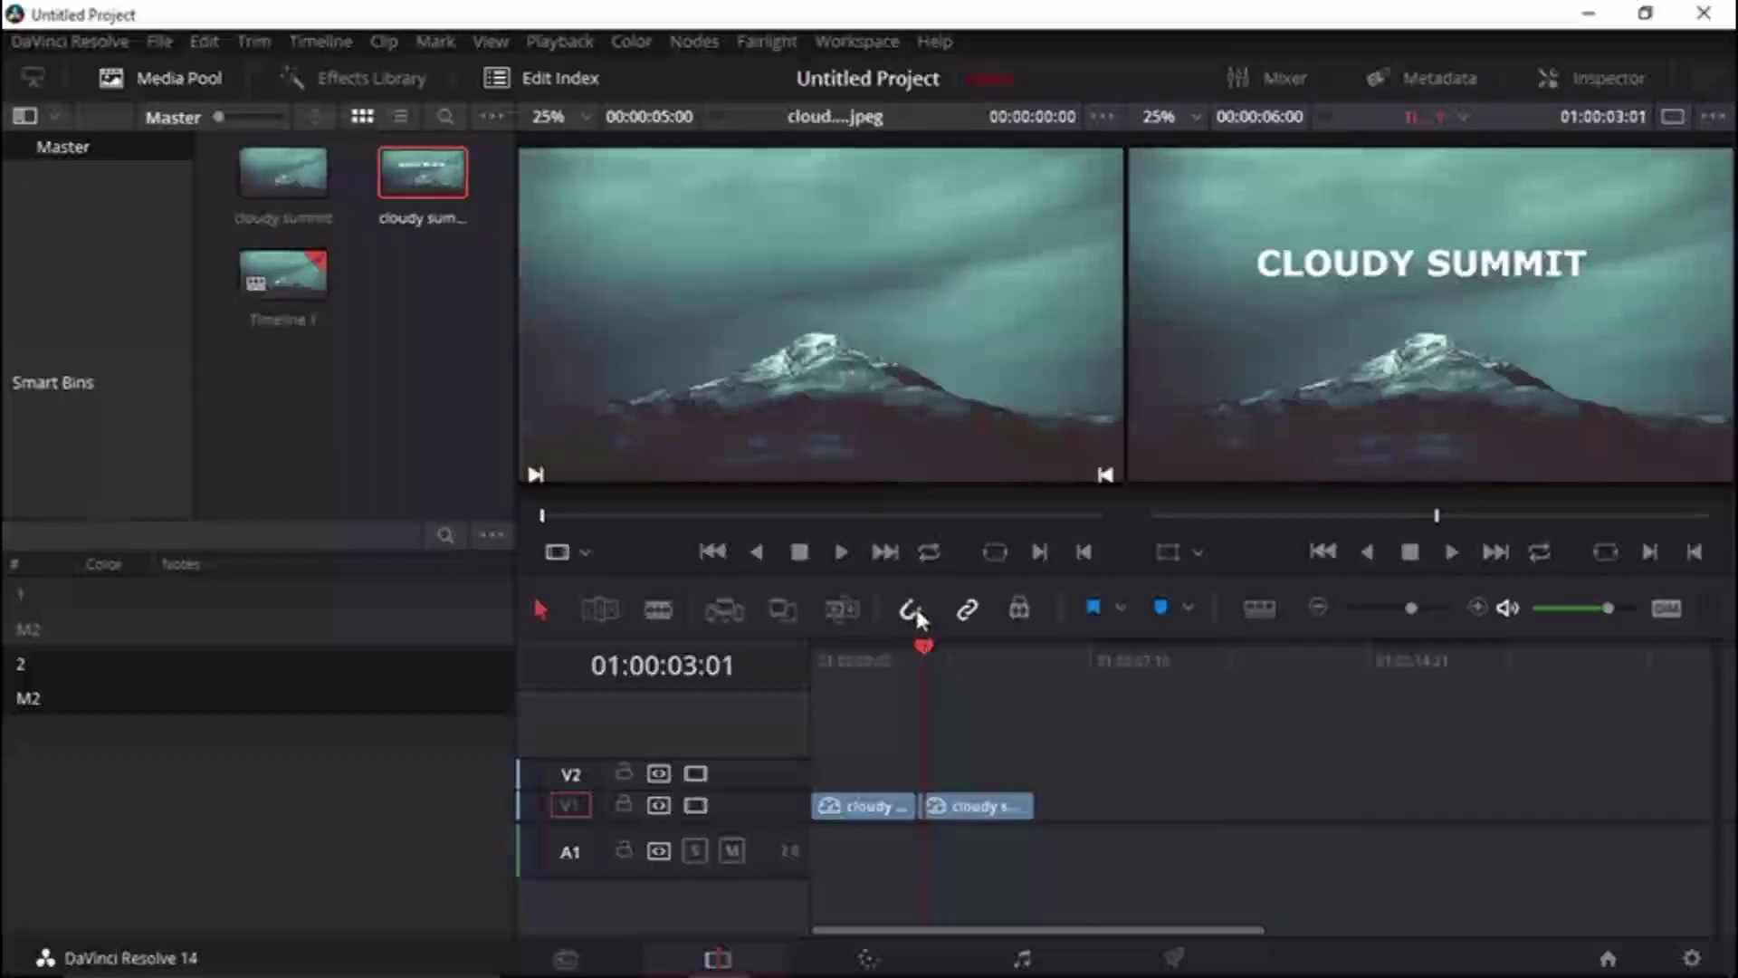
Add a second node to the title clip's grade and apply the JPEG Damage effect to it.
left_click(868, 960)
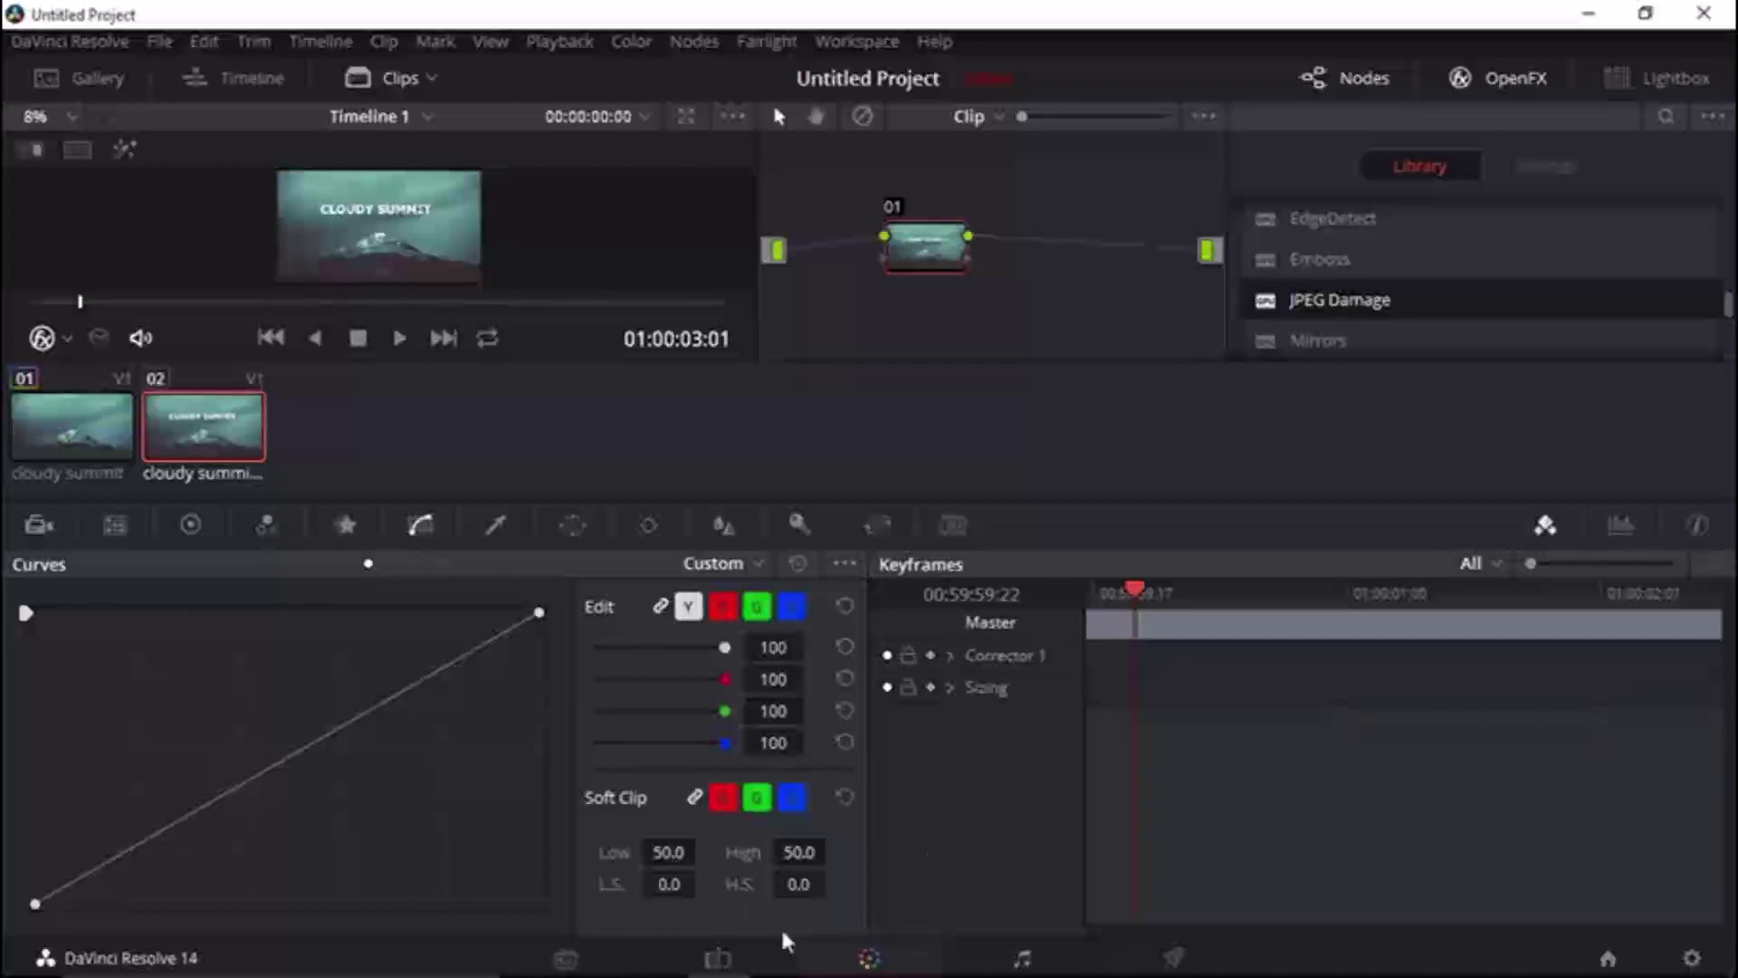
left_click(717, 958)
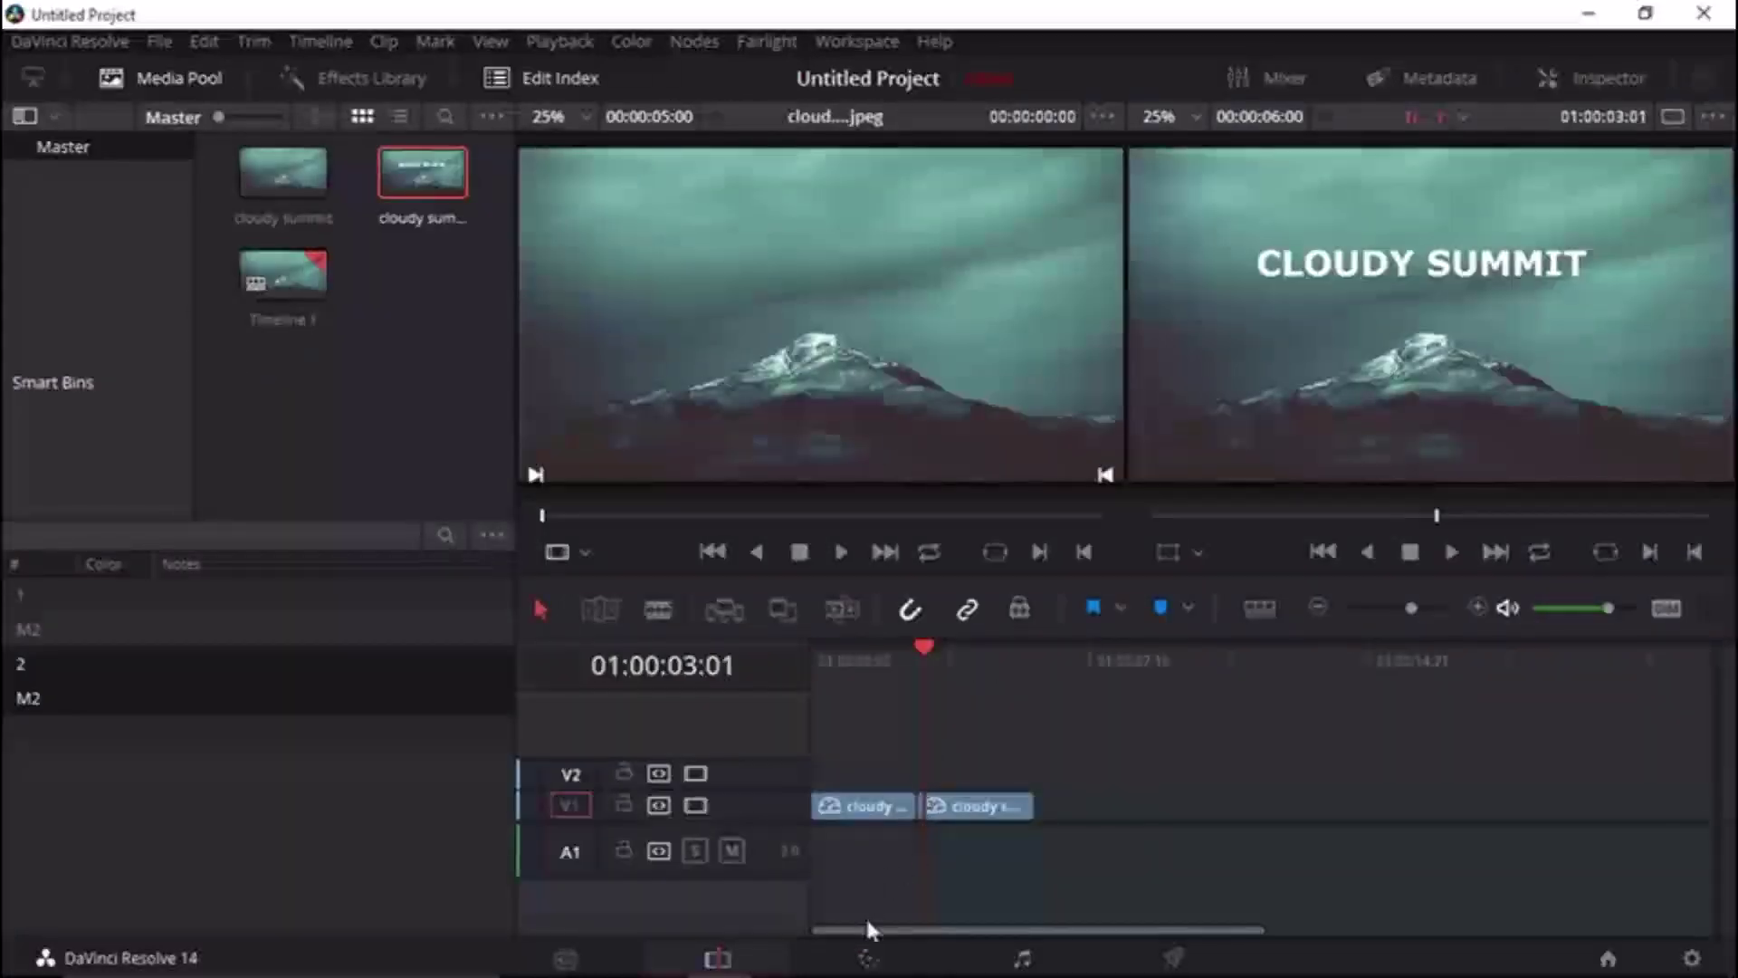
left_click(868, 960)
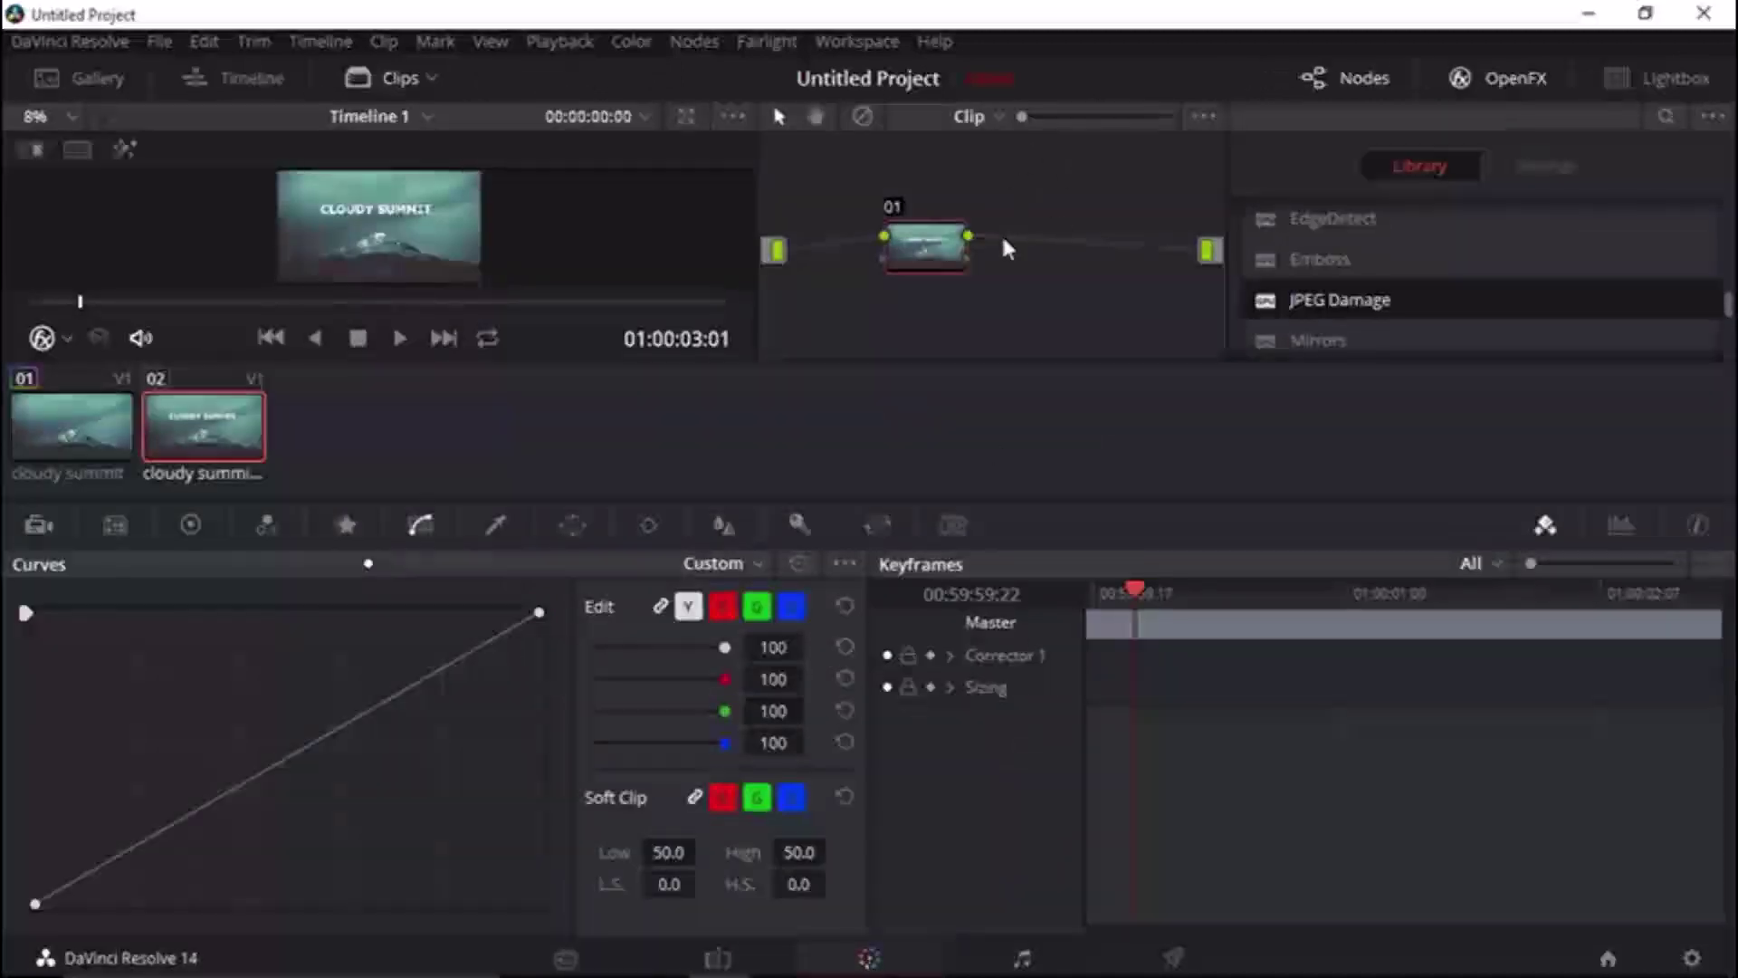
left_click_drag(1005, 249, 1005, 249)
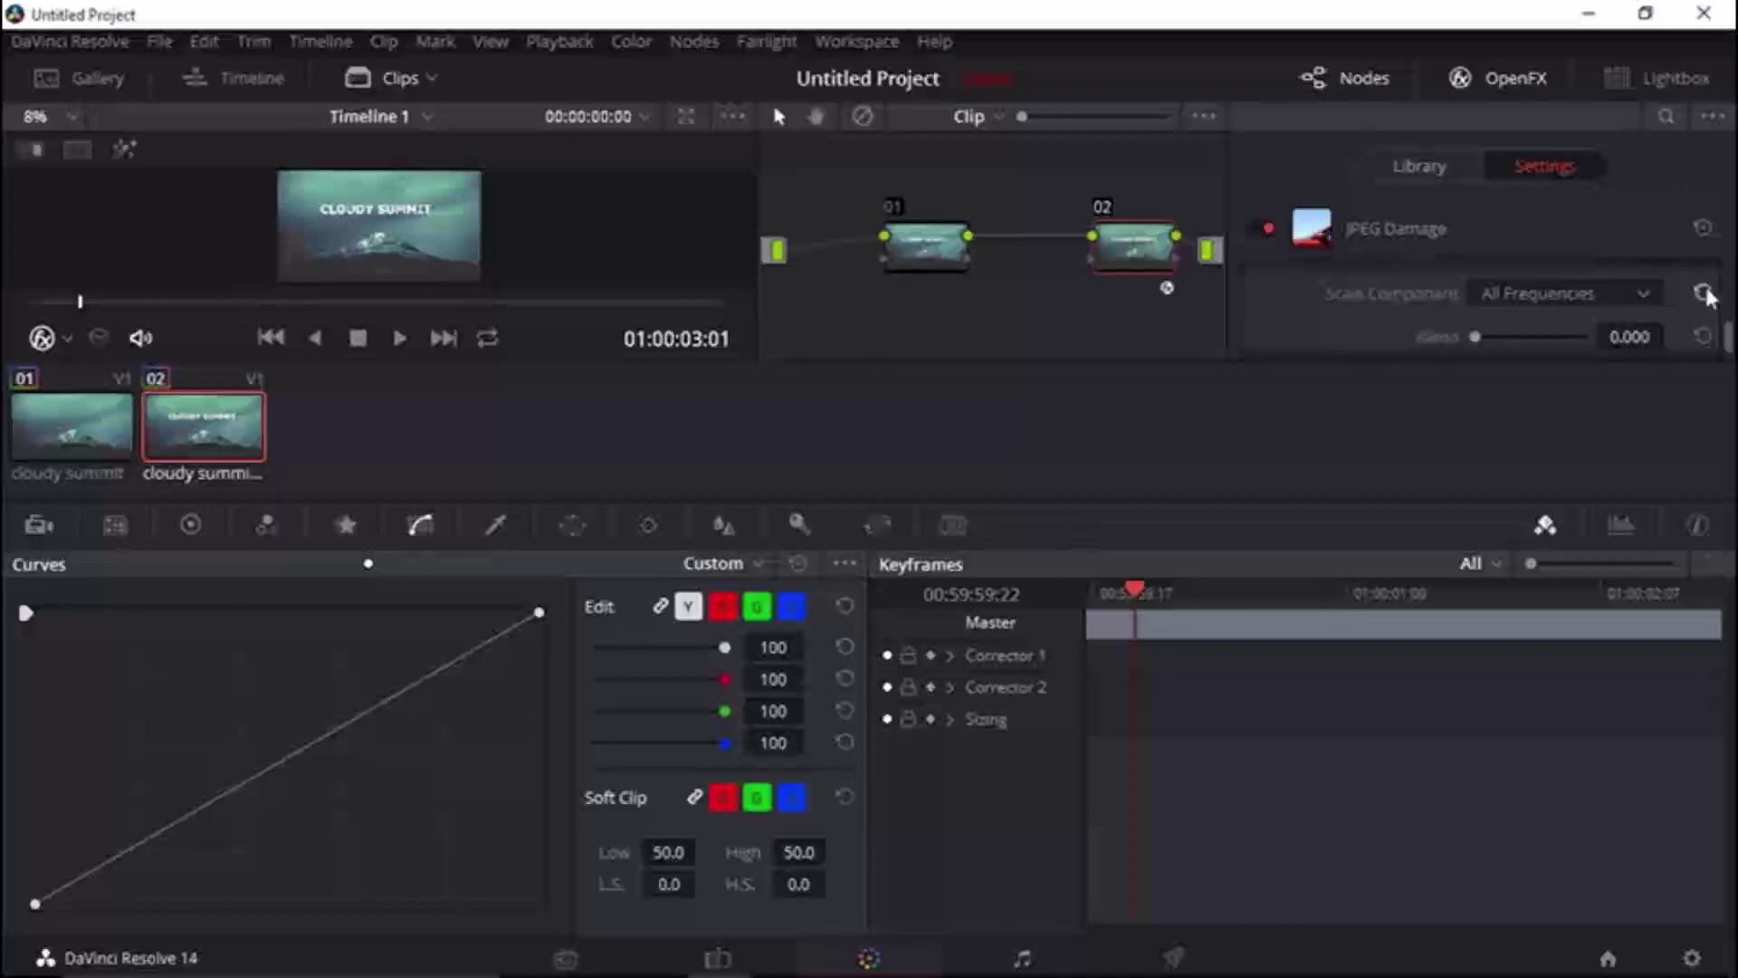
Enable keyframing on the title clip and add a clean JPEG Damage keyframe at 01:00:03:01 with Resolution 1.00.
left_click_drag(1729, 339, 1724, 263)
left_click(1550, 341)
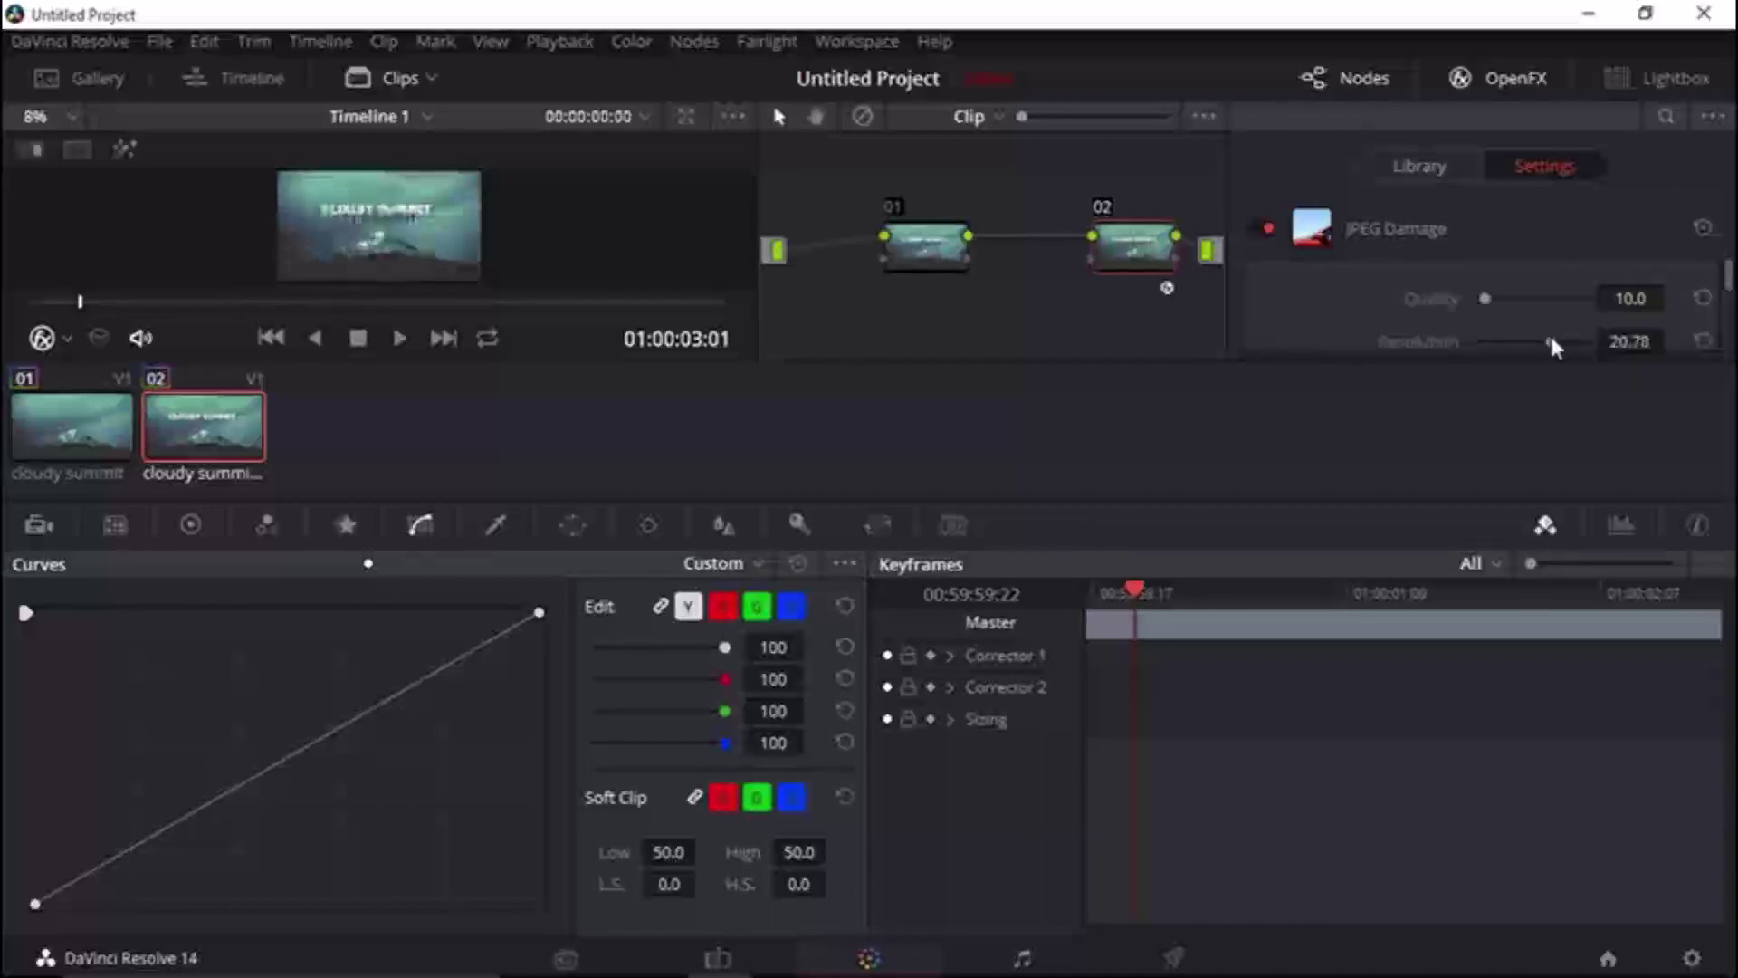
left_click(1703, 342)
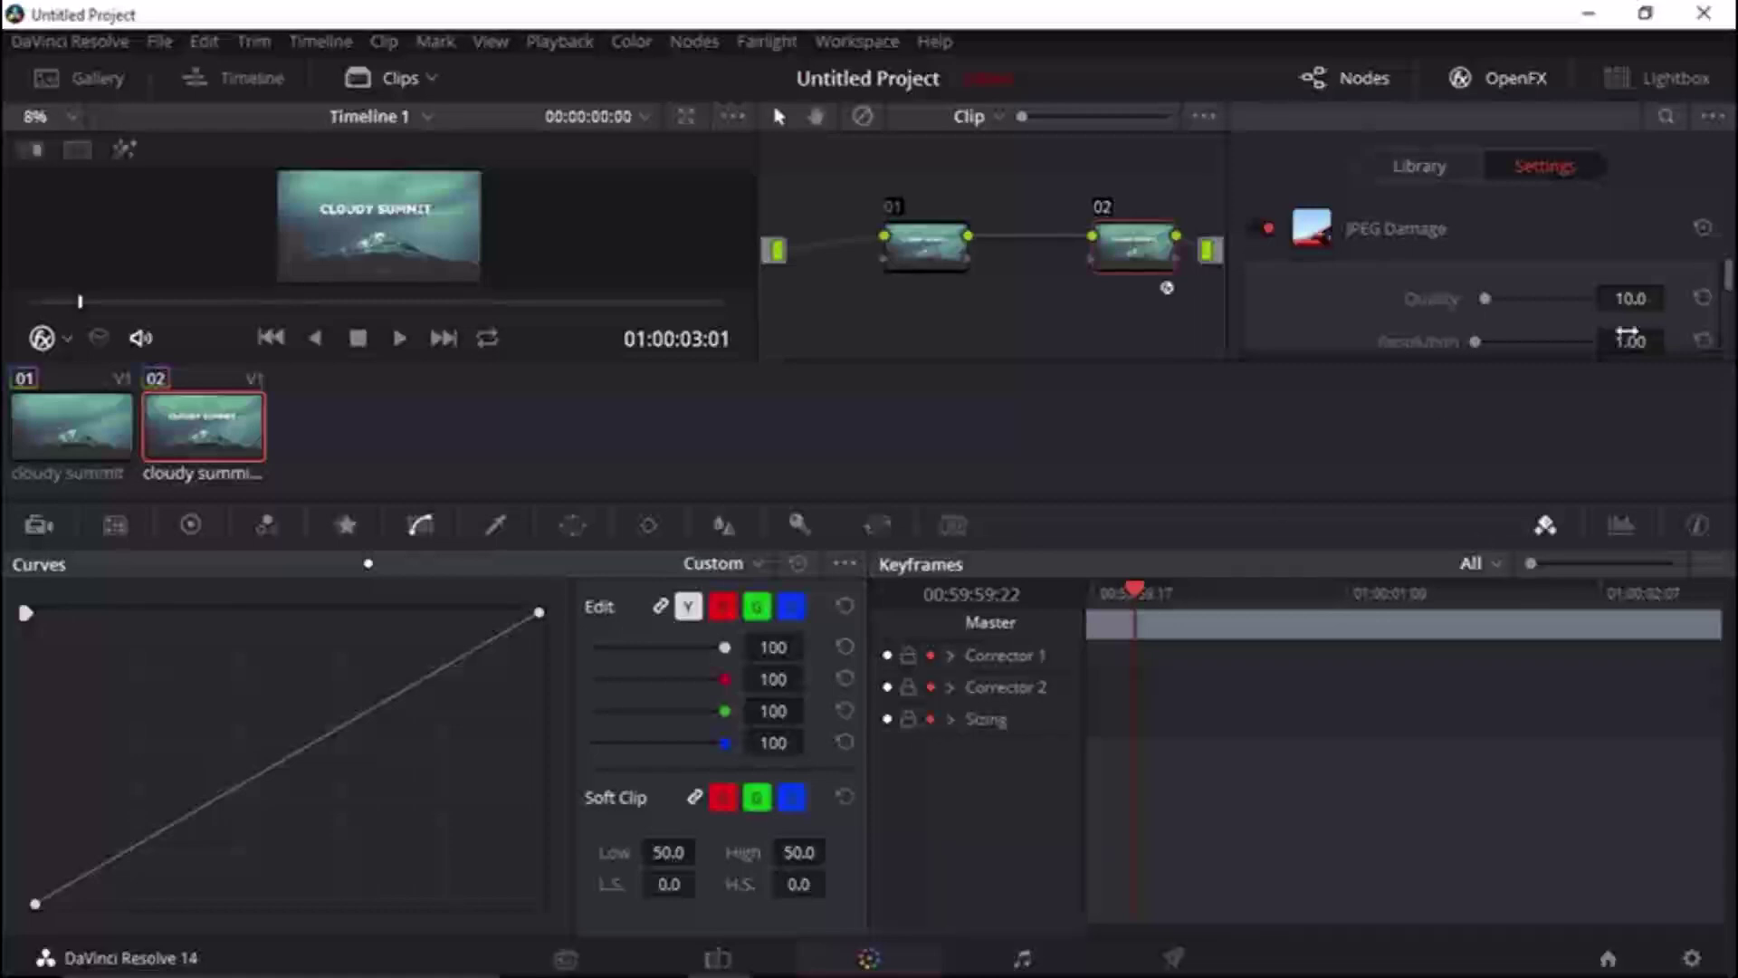
left_click(1512, 343)
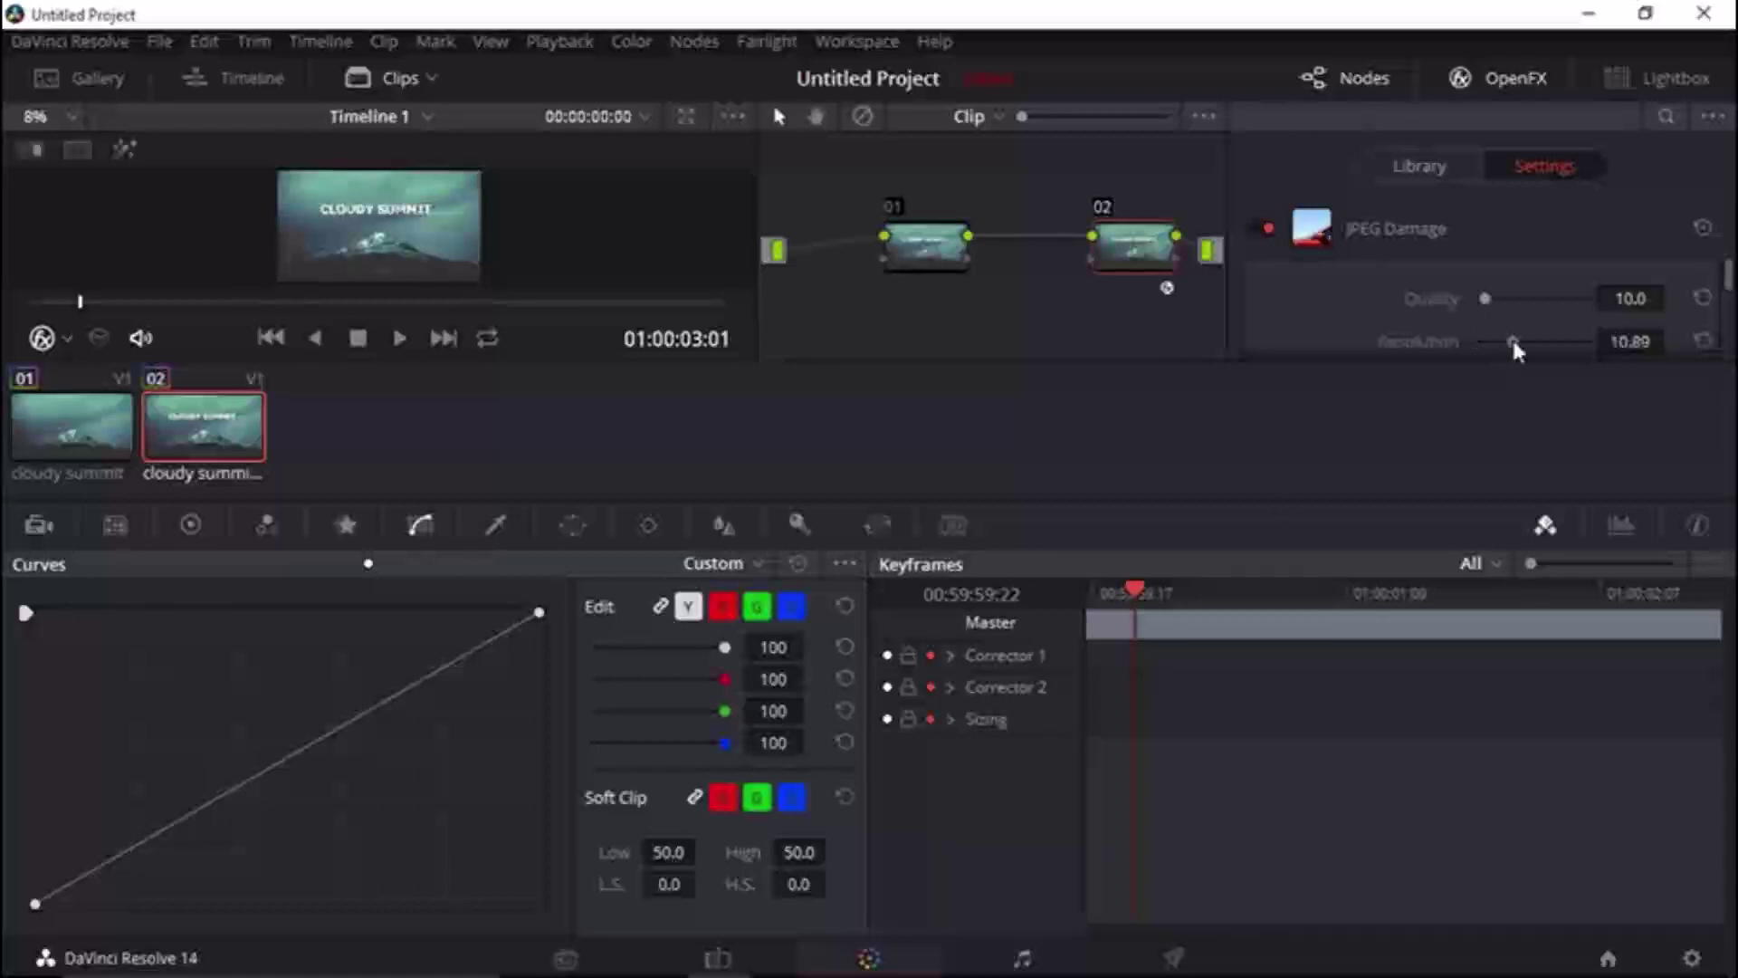
left_click(1702, 341)
Keyframe a glitch at 01:00:03:02 with Resolution 24.07 and Frequency Scale 5.45, and reset Frequency Scale to 1.00 at 01:00:03:03.
left_click(1148, 588)
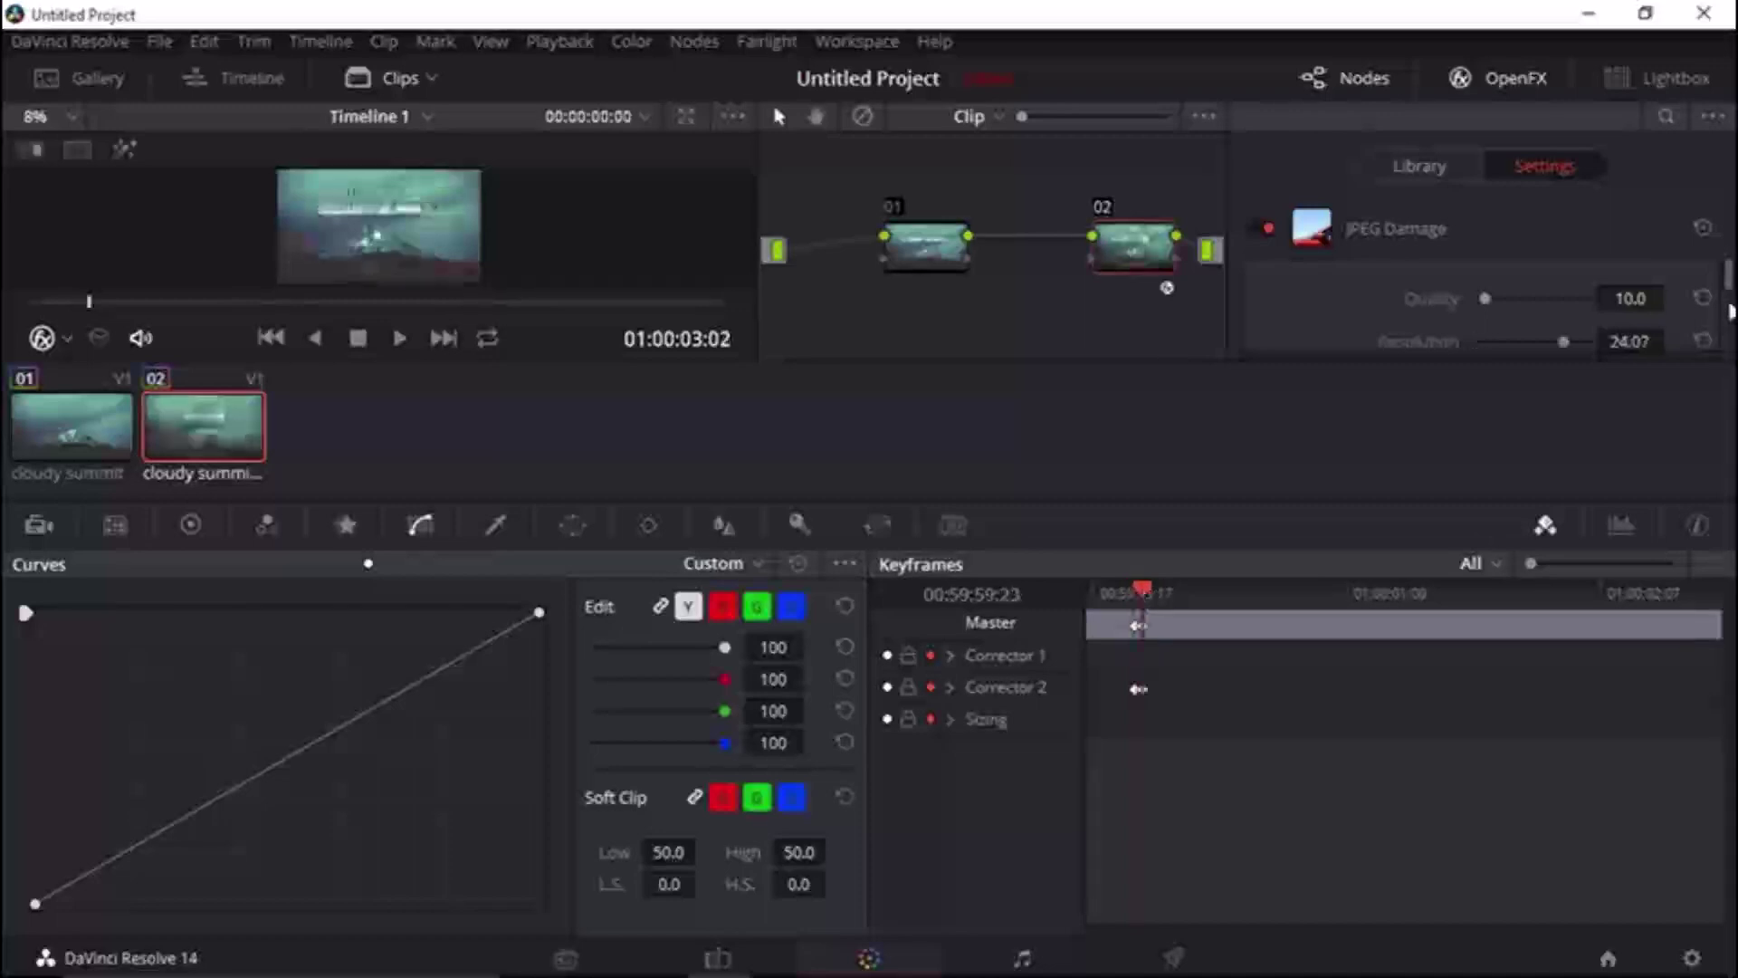
left_click_drag(1728, 274, 1728, 312)
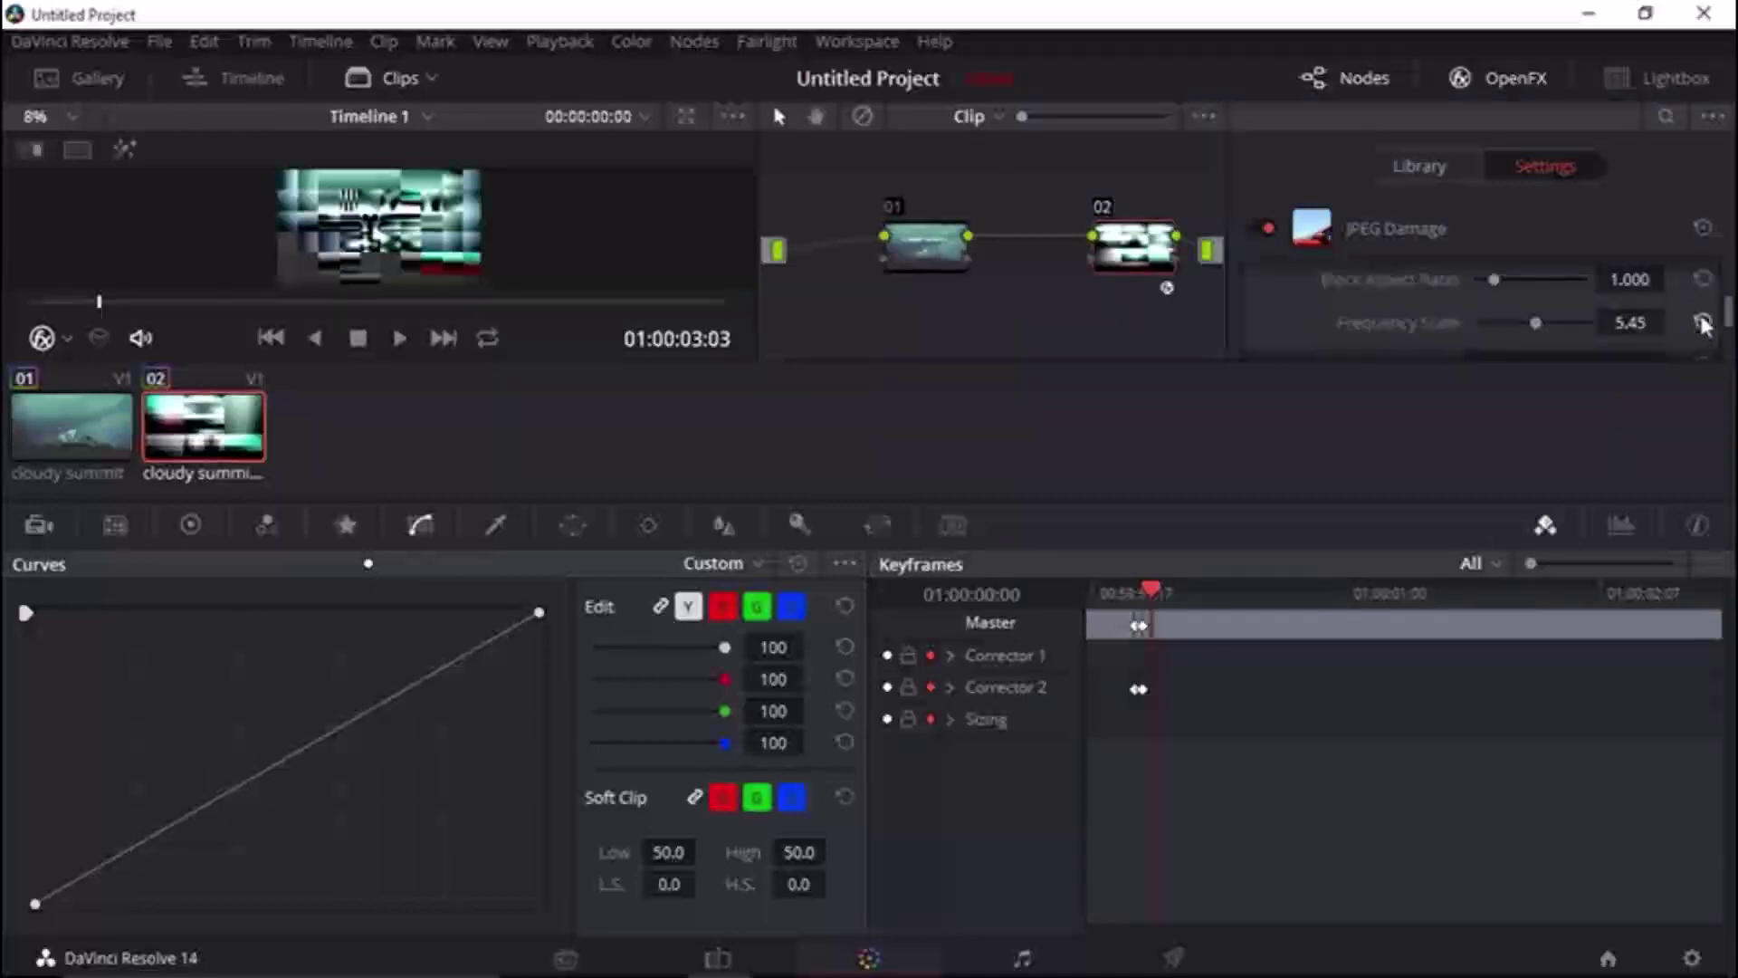
left_click(1703, 321)
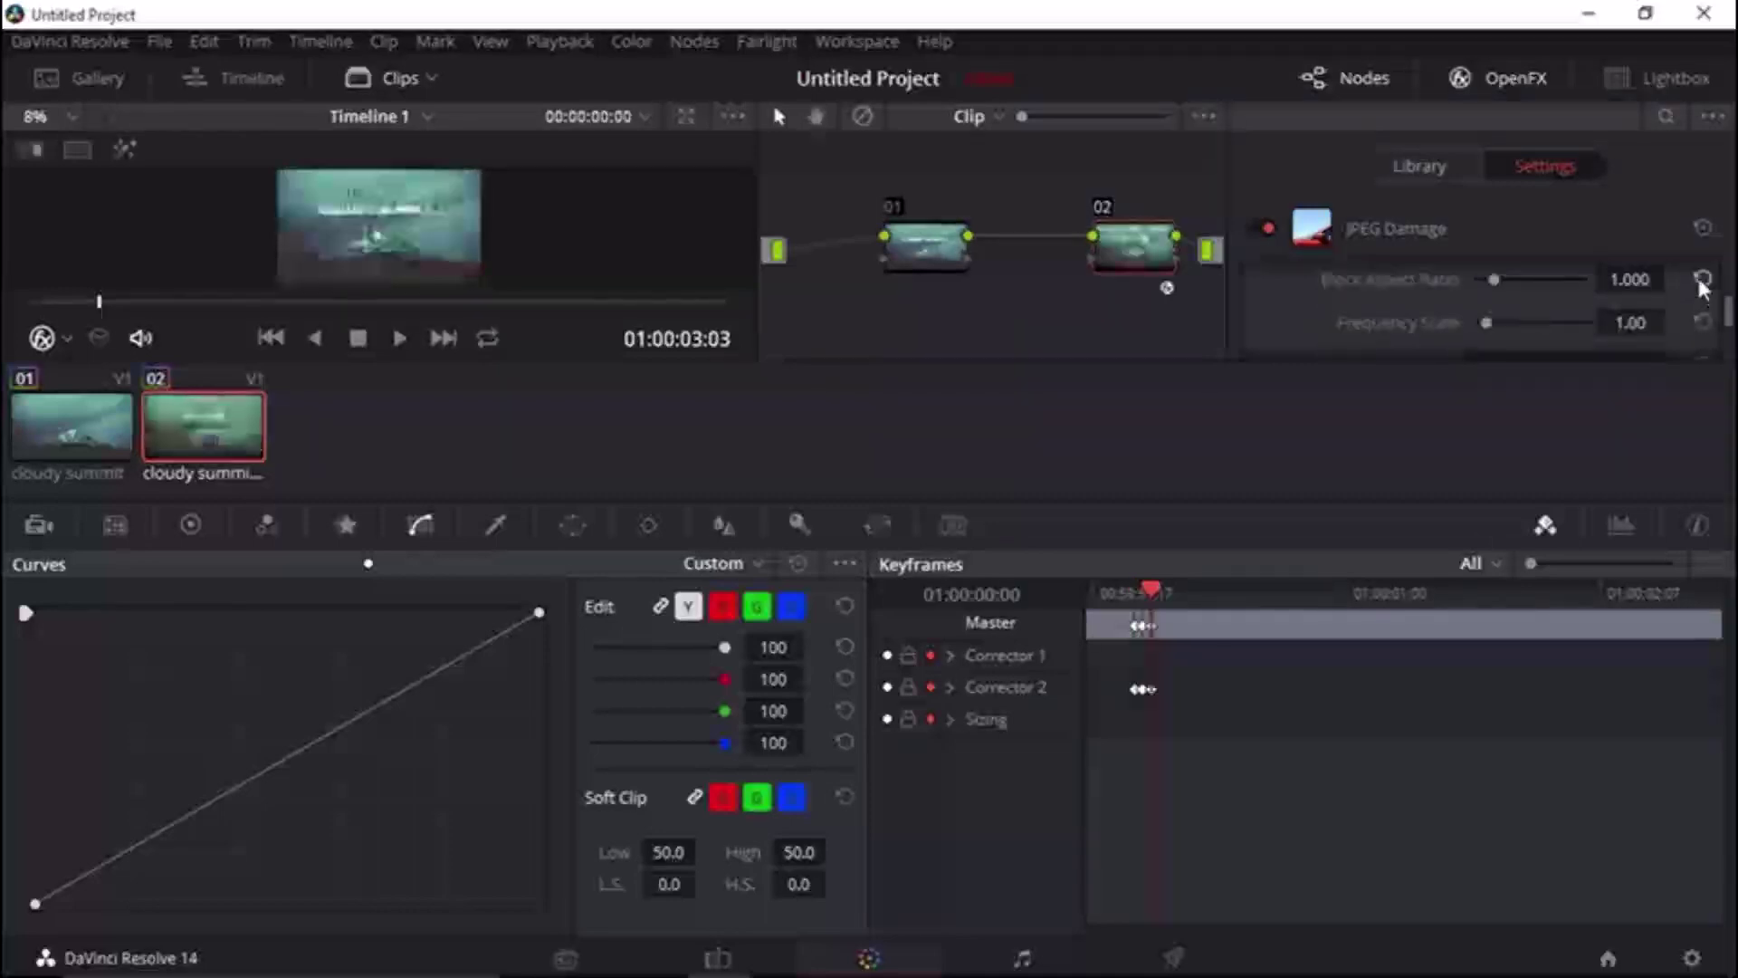
Try a JPEG Damage glitch at 01:00:04:07 with raised Resolution, Frequency Scale 8.41 and Block Aspect Ratio 1.563.
left_click(1383, 587)
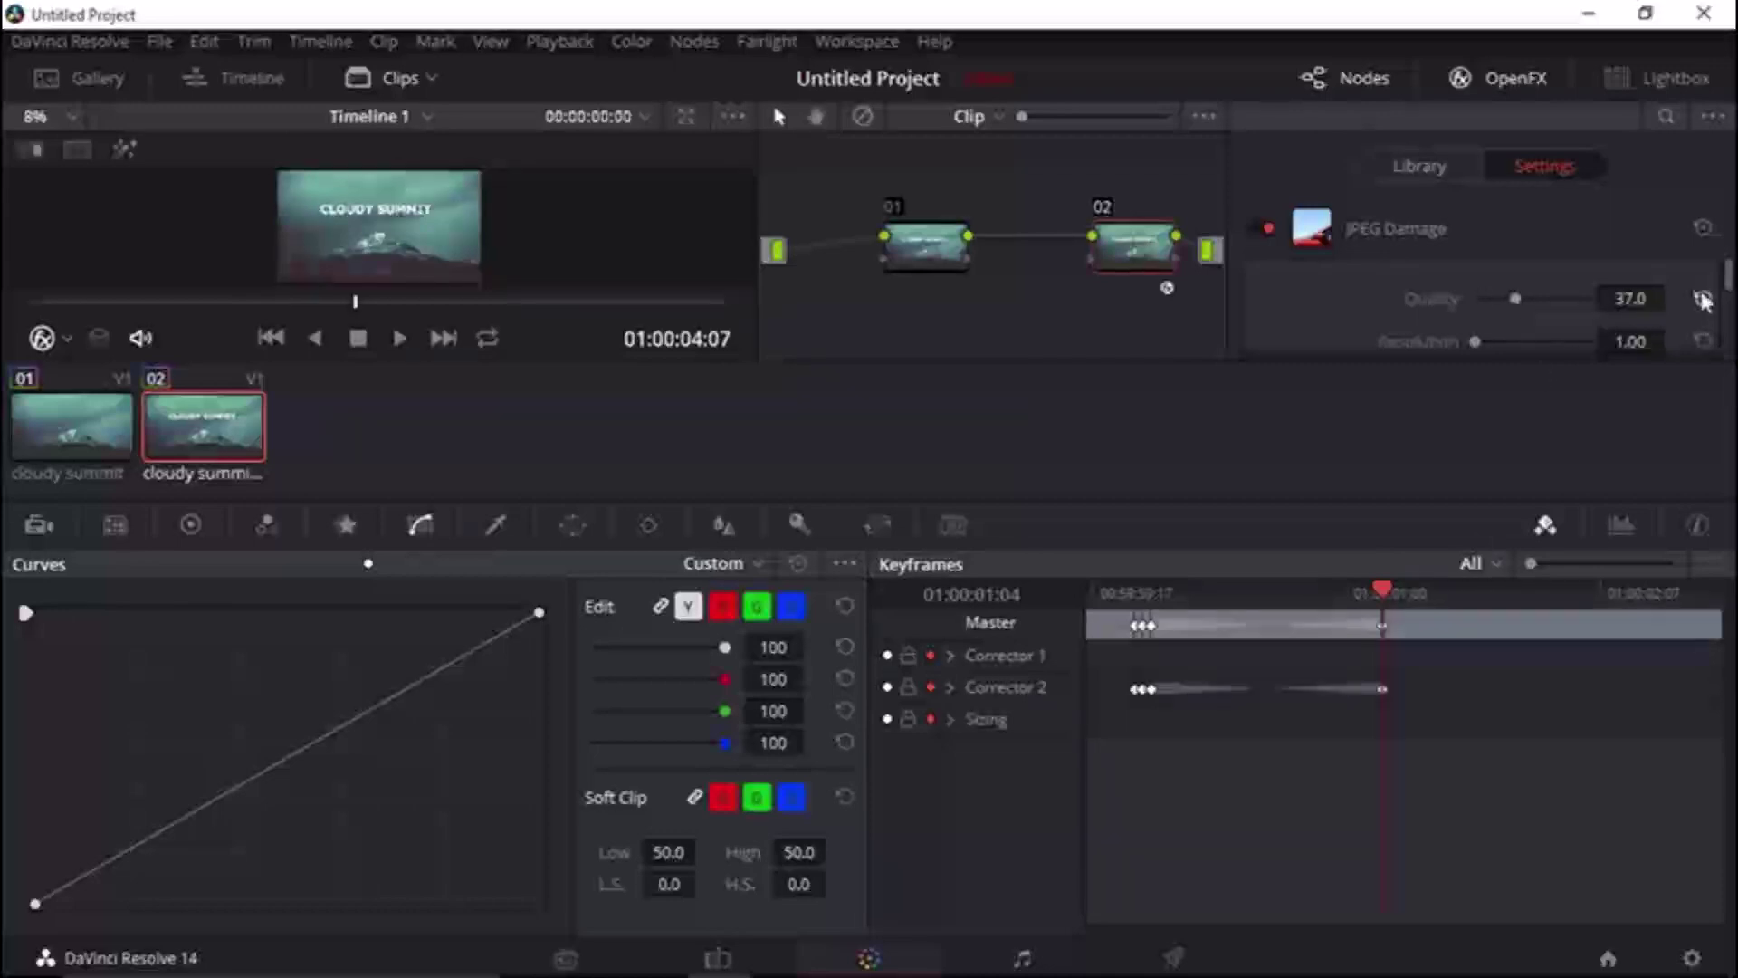
left_click(1571, 342)
left_click_drag(1729, 279, 1729, 310)
left_click(1569, 297)
left_click(1534, 287)
left_click_drag(1523, 287, 1506, 286)
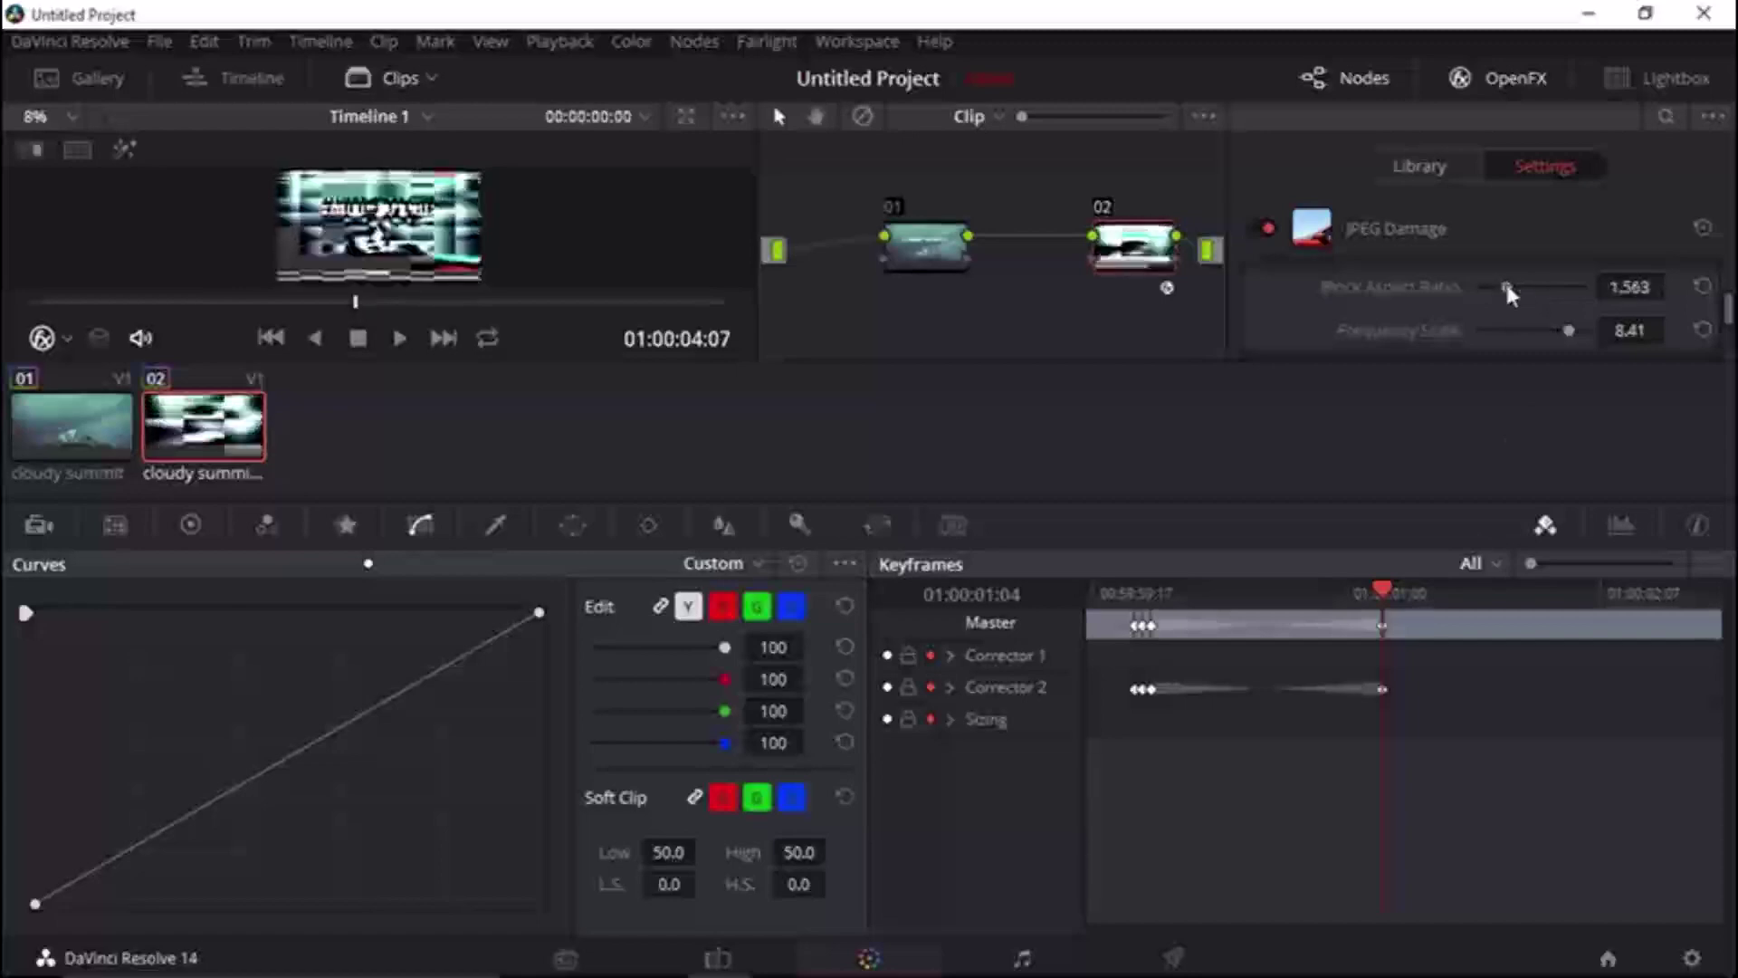
left_click(1506, 330)
left_click(1523, 287)
left_click(1539, 288)
scroll(1669, 380, "down", 2)
Reset the JPEG Damage settings at 01:00:04:07 for a clean keyframe with Quality 10.0 and Resolution 1.00.
left_click(1703, 264)
left_click_drag(1729, 337, 1730, 279)
left_click(1704, 297)
Keyframe a second glitch on the title clip at 01:00:04:08 with Resolution 21.43, Block Aspect Ratio 2.437 and Frequency Scale 6.36.
left_click(1393, 593)
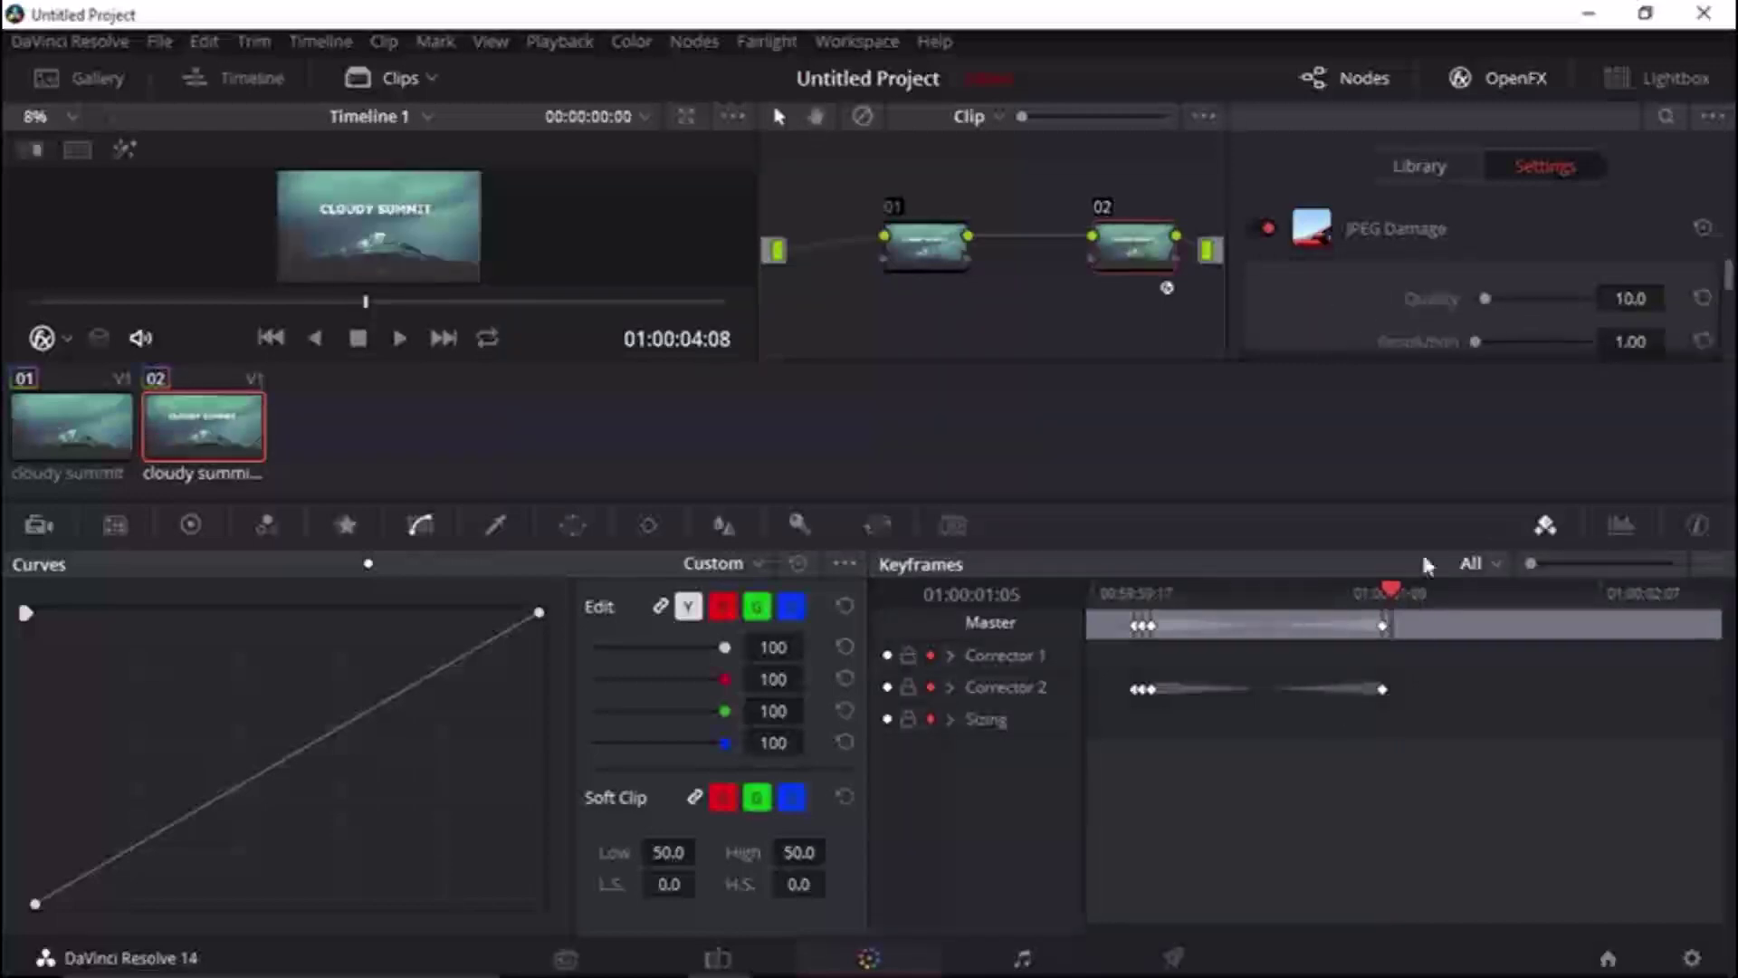
left_click(1553, 341)
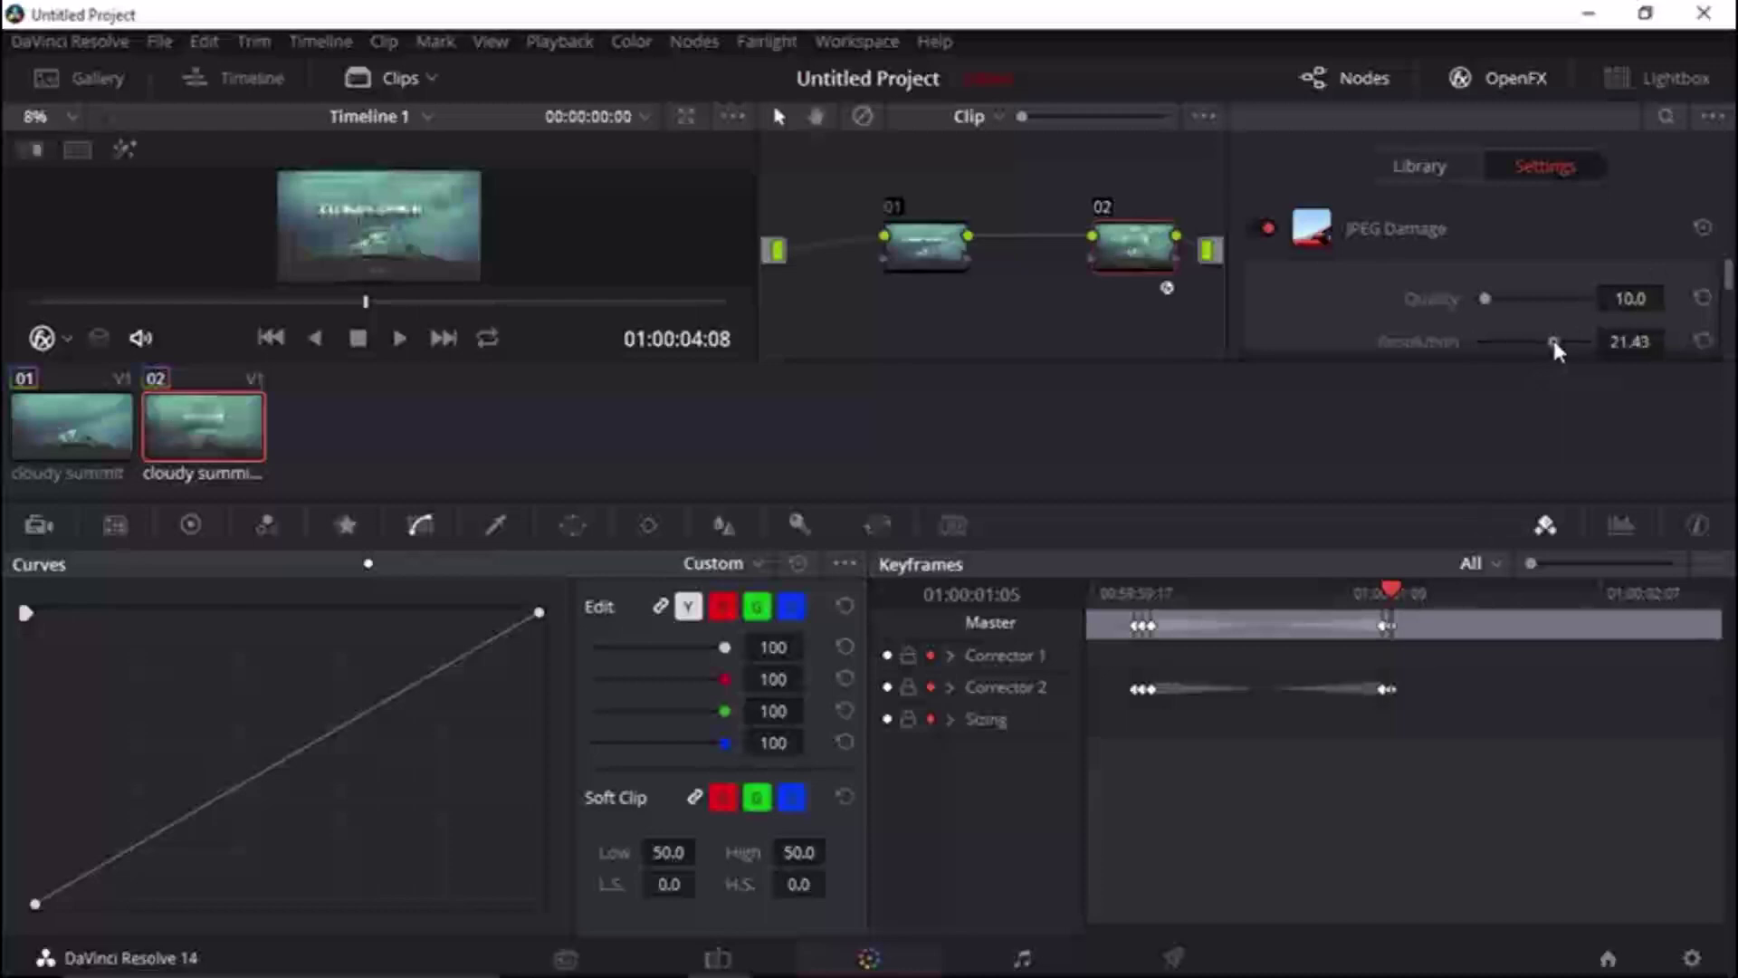
scroll(1731, 290, "down", 3)
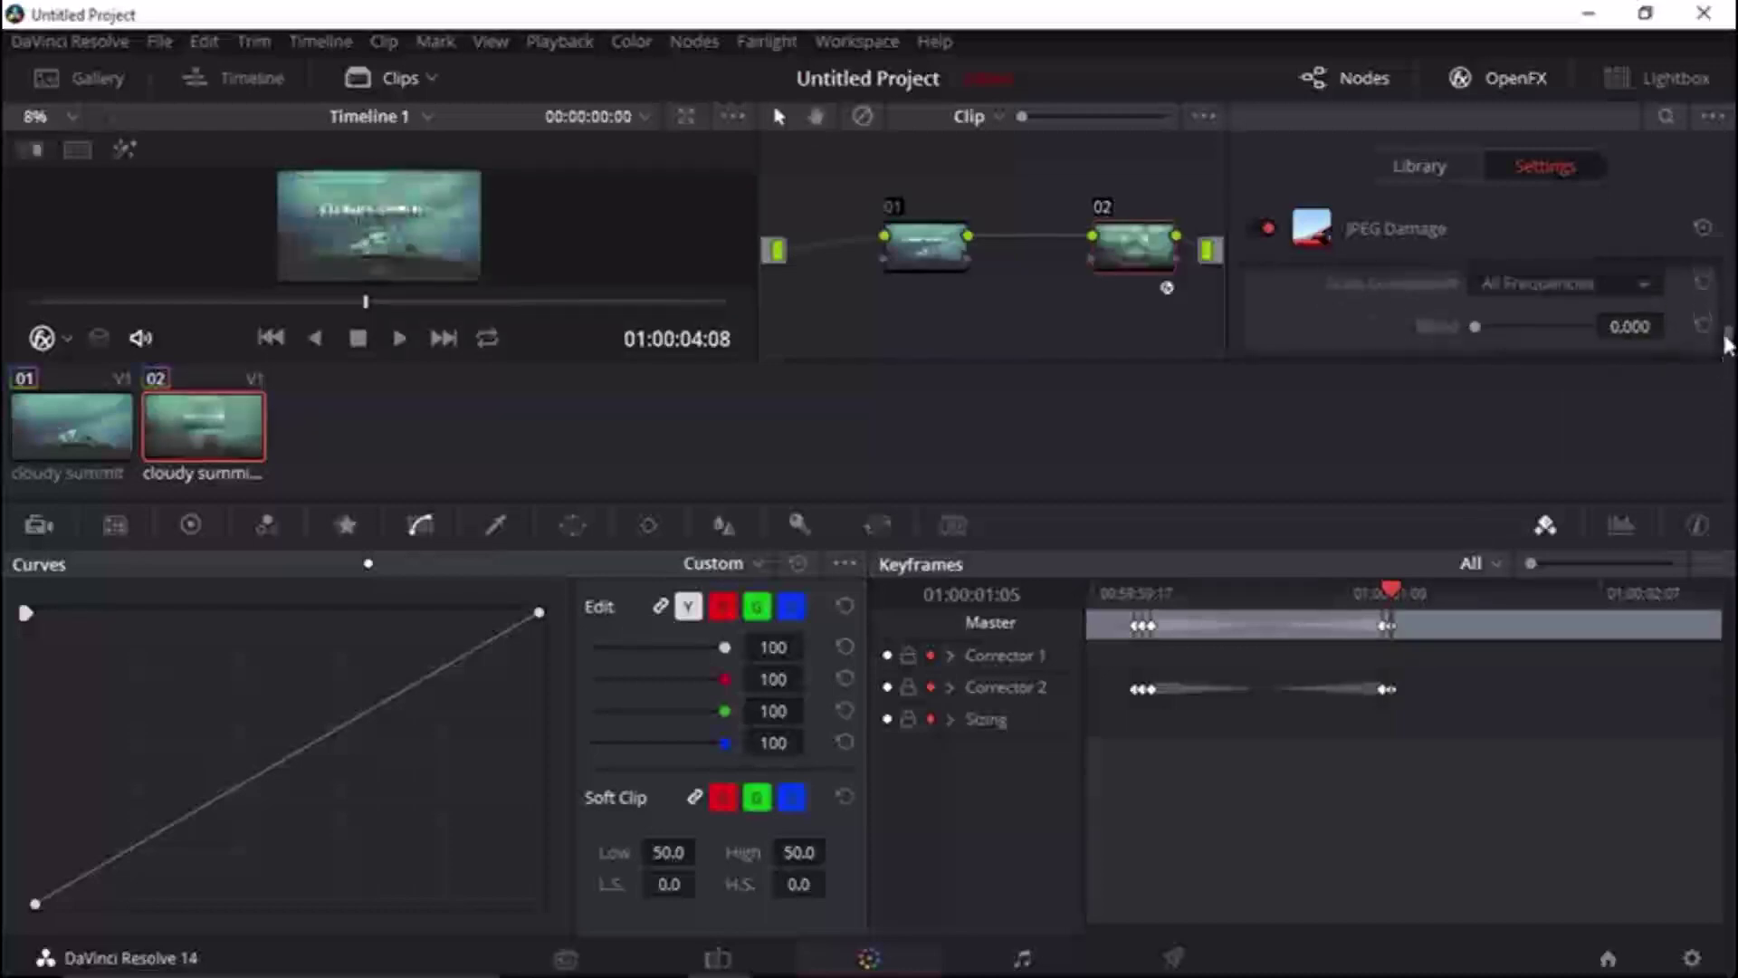
left_click(1545, 322)
left_click(1526, 282)
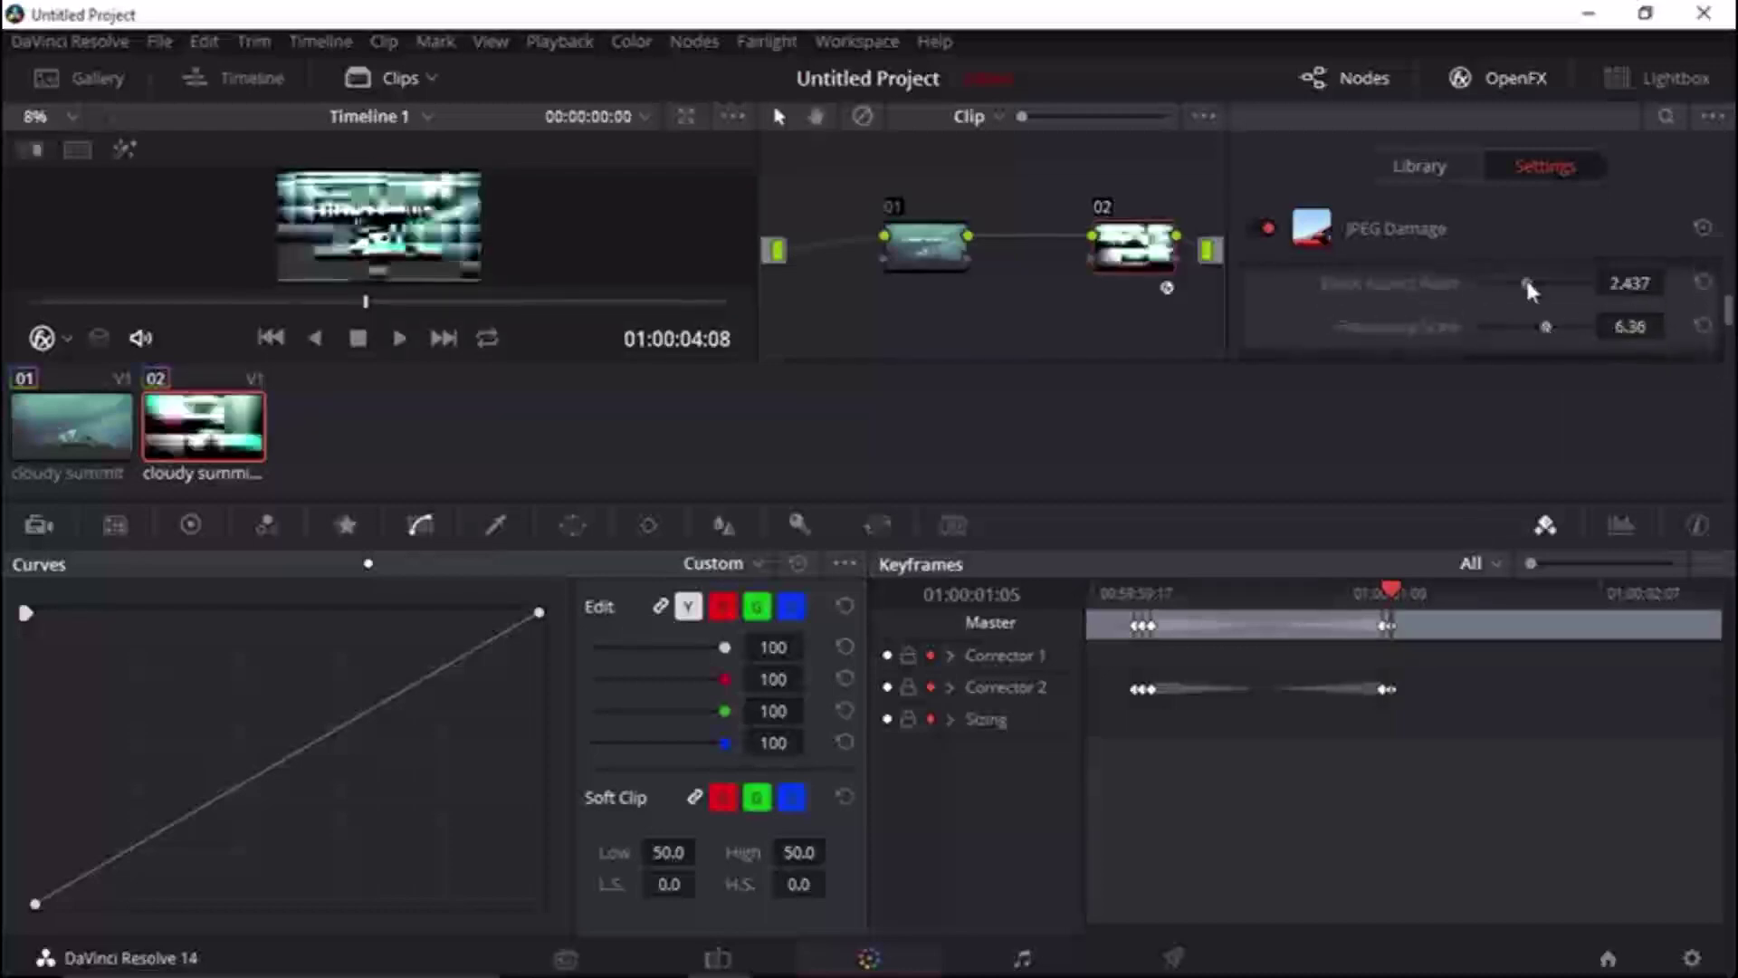
Reset the JPEG Damage settings, including Frequency Scale and Block Aspect Ratio, at 01:00:04:09 to end the second glitch.
left_click(1411, 600)
left_click_drag(1408, 590, 1403, 591)
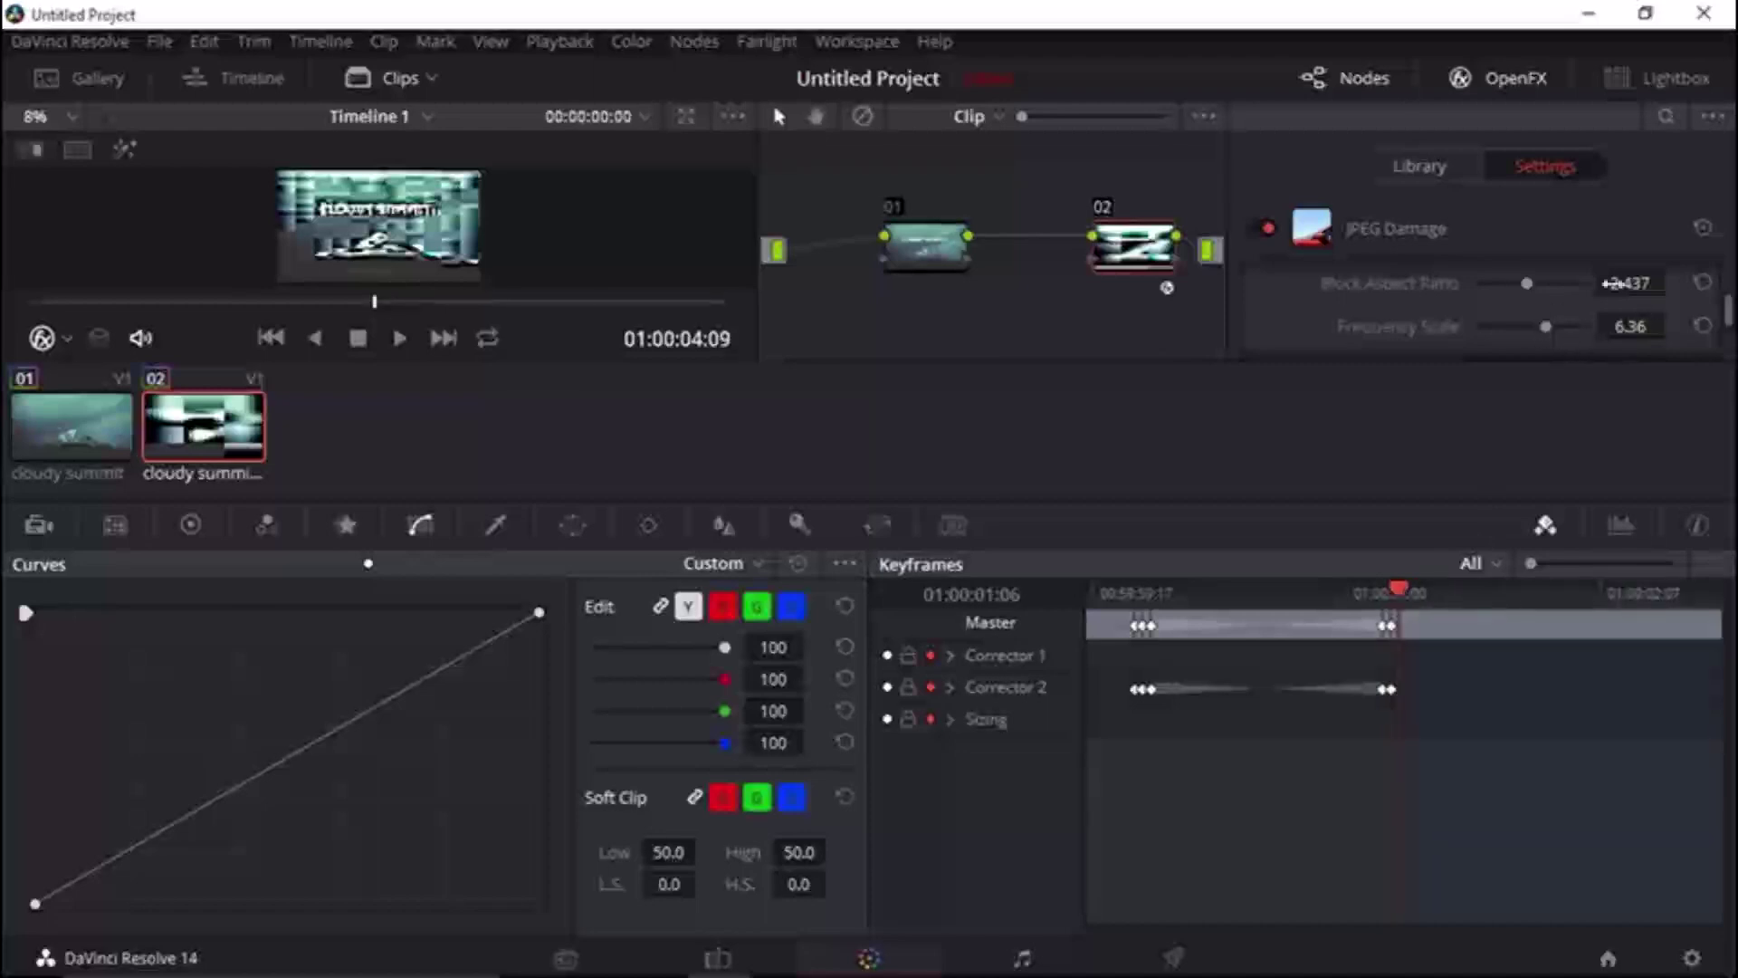
left_click(1704, 328)
left_click(1702, 282)
scroll(1702, 285, "down", 3)
Keyframe a third glitch at 01:00:05:12 with Resolution 12.21 and Block Aspect Ratio 3.418, keeping clean values of 1.00 and 1.000 at 01:00:05:11.
left_click_drag(1646, 590, 1627, 591)
left_click_drag(1484, 284, 1532, 279)
left_click_drag(1550, 337, 1521, 334)
scroll(1535, 334, "up", 3)
left_click(1529, 328)
left_click(1619, 591)
left_click(1702, 282)
scroll(1700, 328, "up", 2)
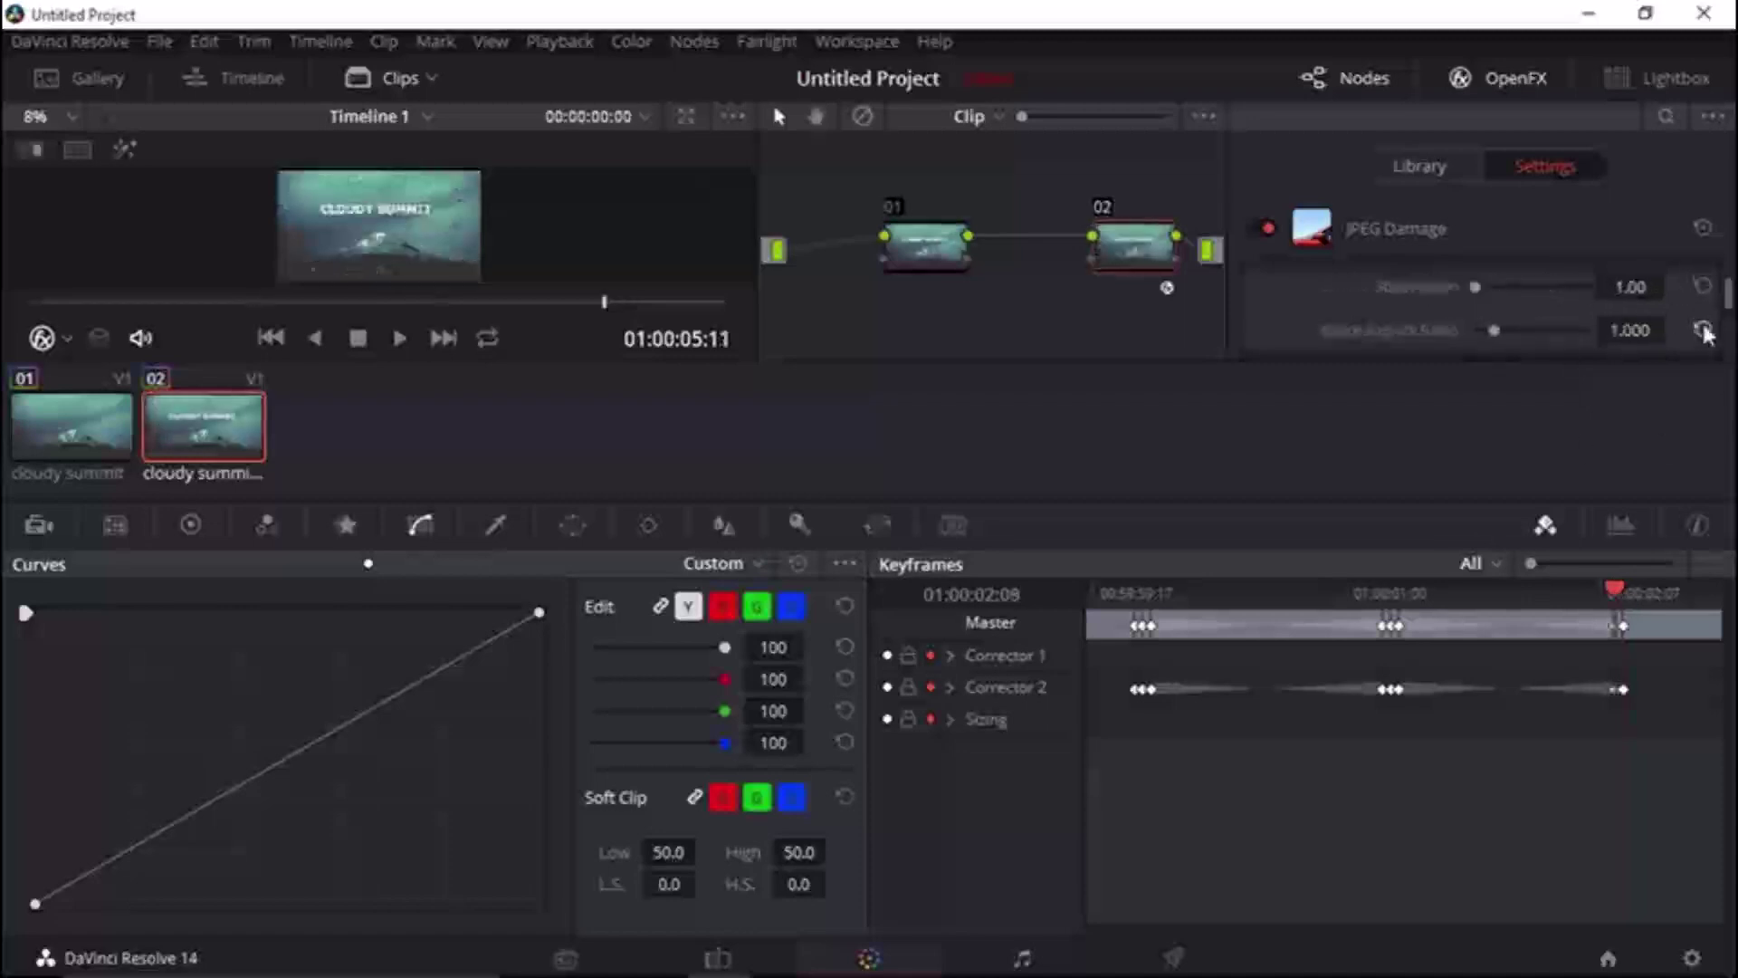
Reset Resolution to 1.00 and restore the remaining JPEG Damage defaults at 01:00:05:13 to end the third glitch.
left_click(1633, 583)
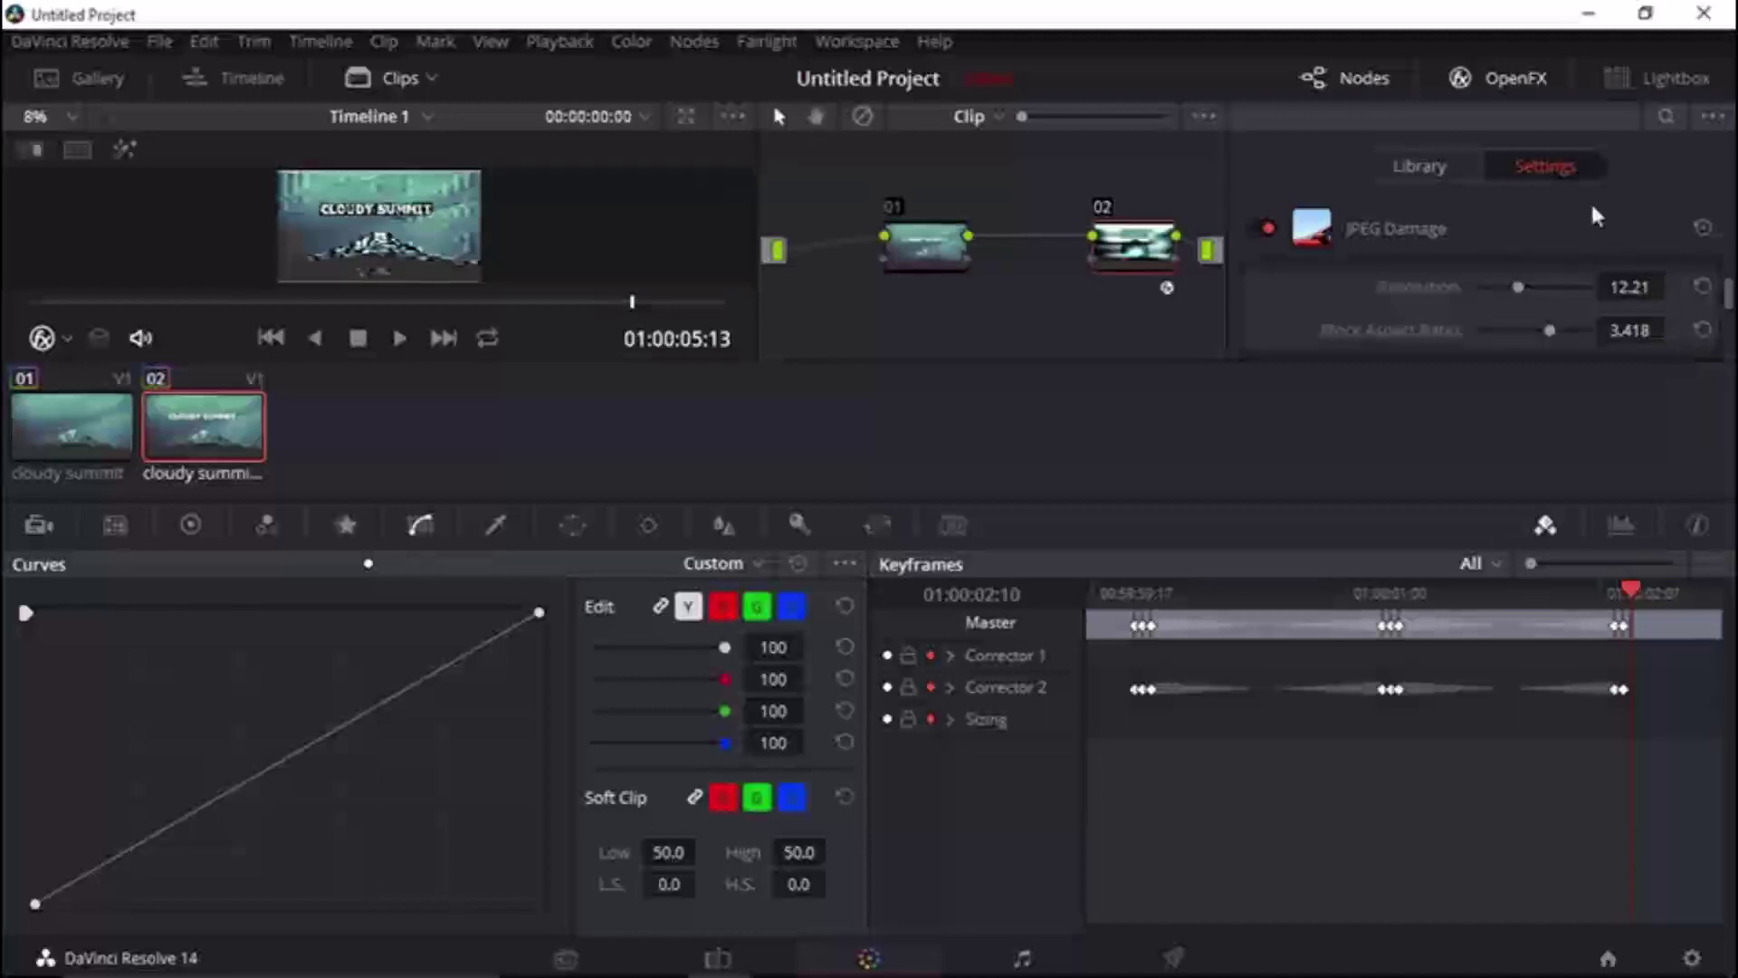
left_click(1541, 287)
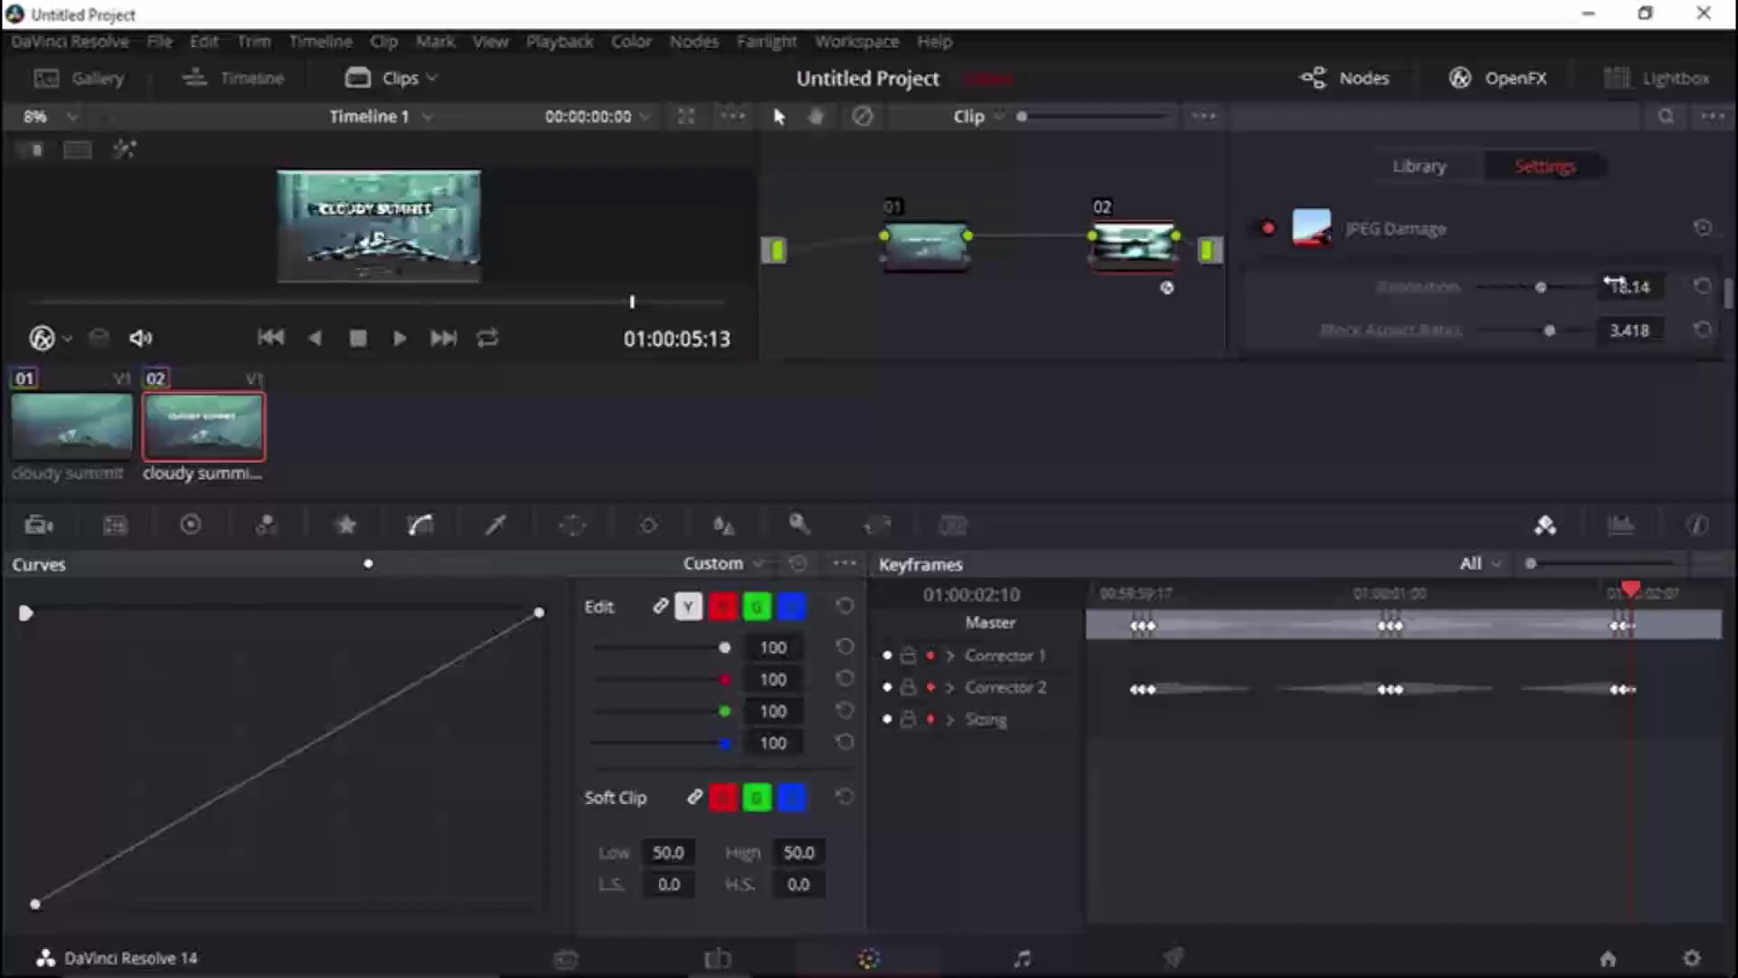
left_click(1703, 290)
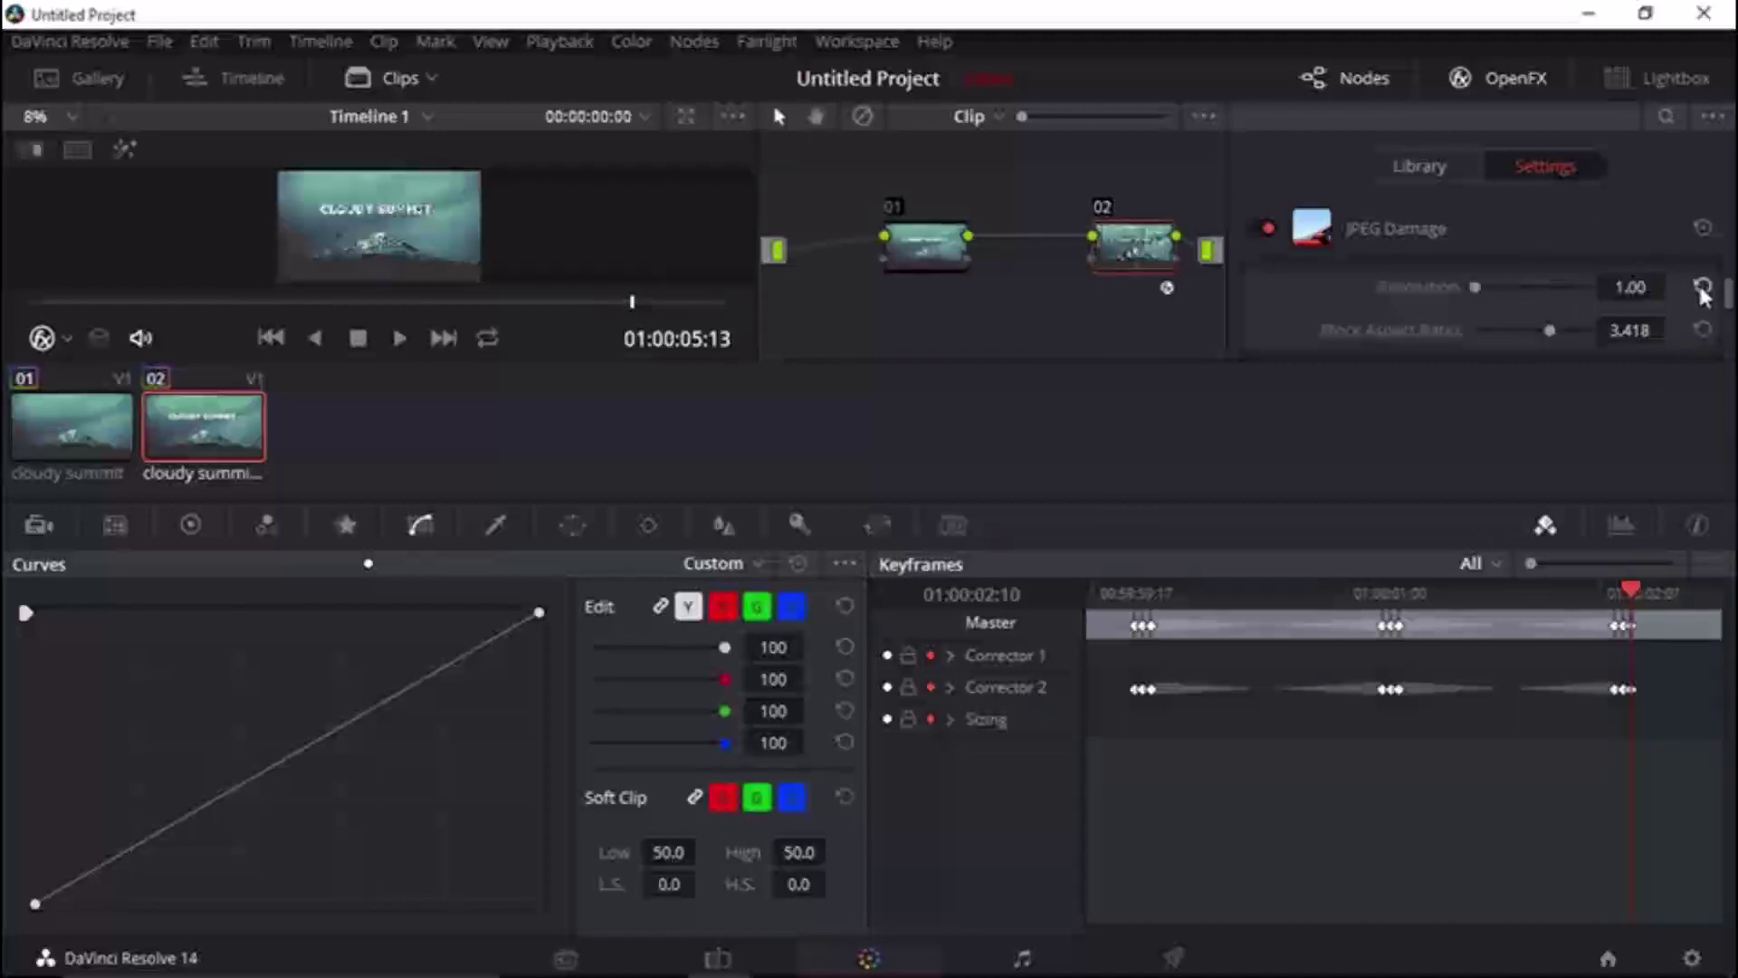
scroll(1703, 291, "down", 2)
Space the keyframes of the title clip's third glitch burst two frames apart.
left_click(1482, 593)
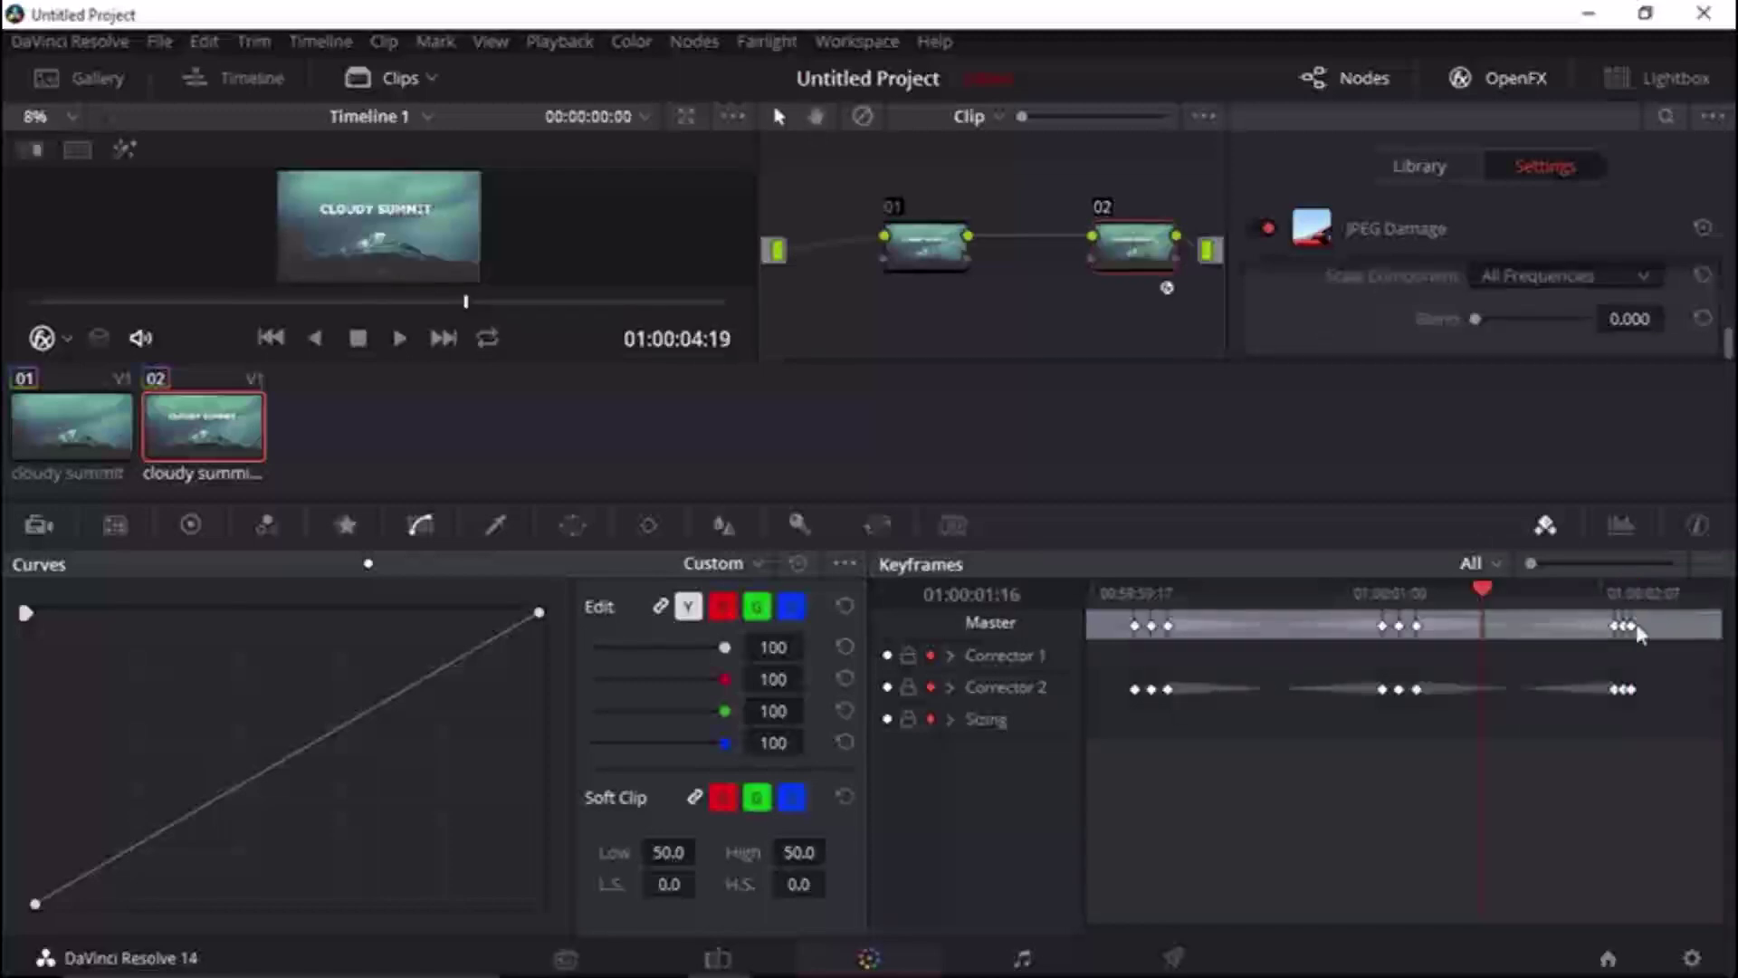
left_click_drag(1635, 626, 1648, 627)
left_click(1630, 625)
left_click_drag(1627, 627, 1635, 627)
left_click(1664, 591)
Space the keyframes of all three glitch bursts on the plain cloudy summit clip two frames apart.
left_click(71, 435)
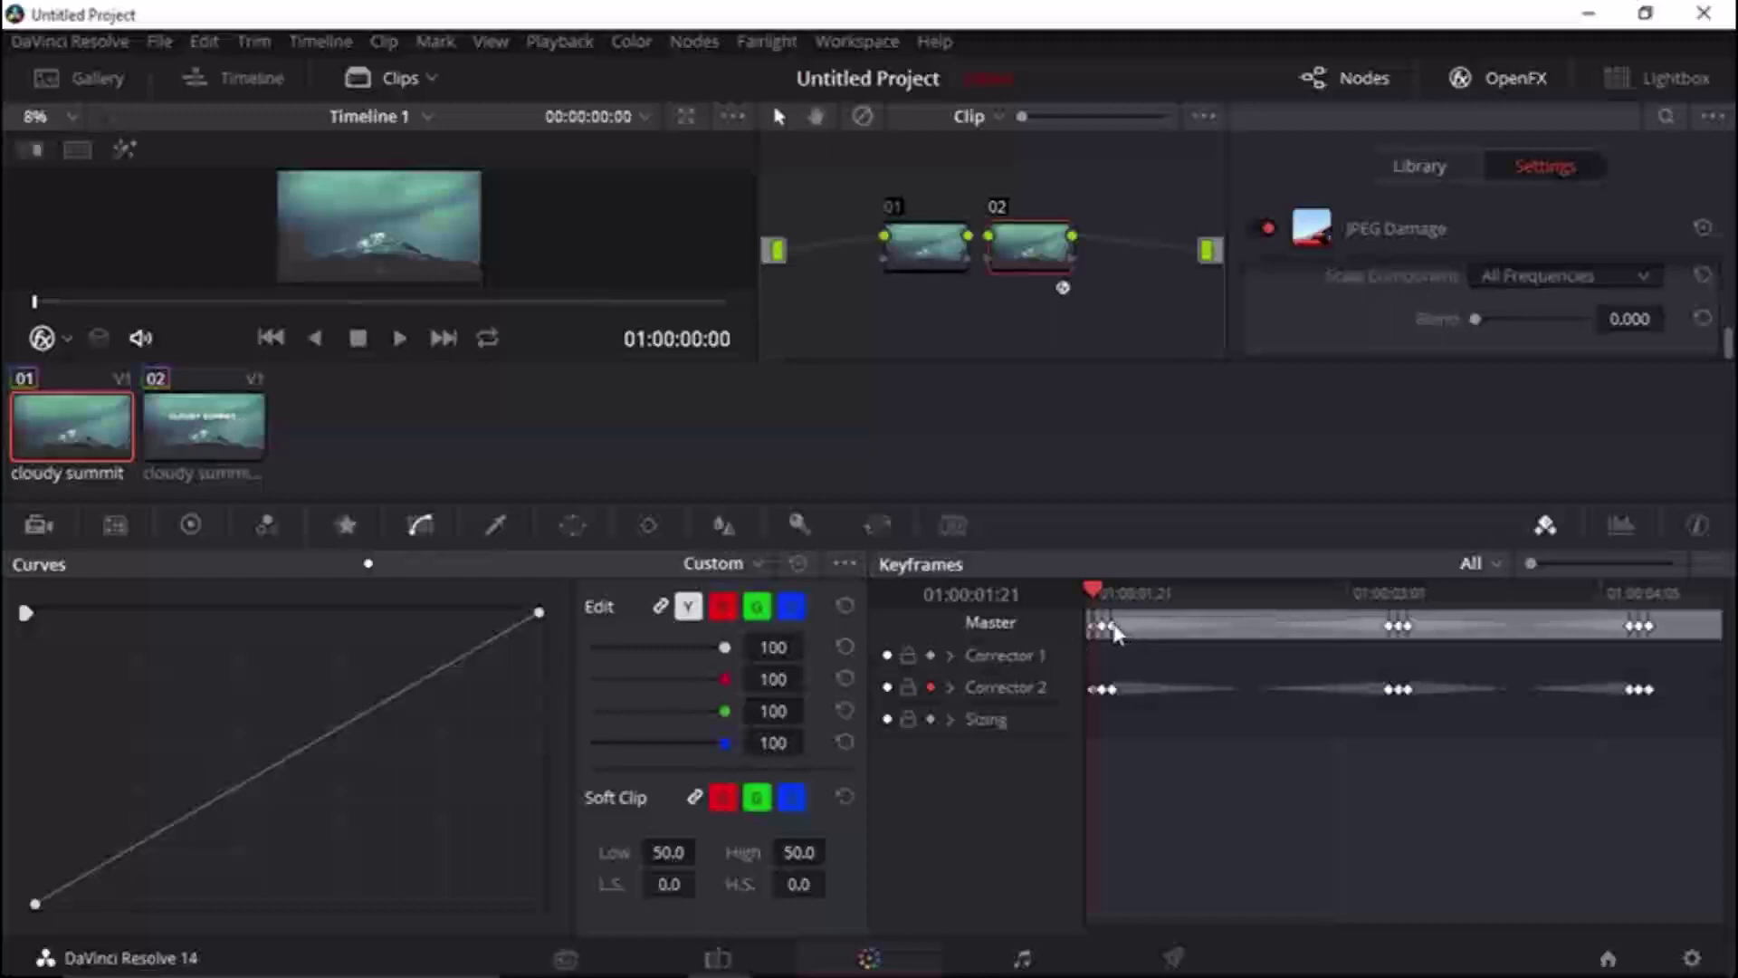
mouse_move(1116, 634)
left_mouse_down()
mouse_move(1187, 629)
mouse_move(1142, 634)
left_mouse_up()
mouse_move(1409, 627)
left_mouse_down()
mouse_move(1427, 627)
mouse_move(1408, 626)
left_mouse_up()
left_click_drag(1650, 627, 1652, 627)
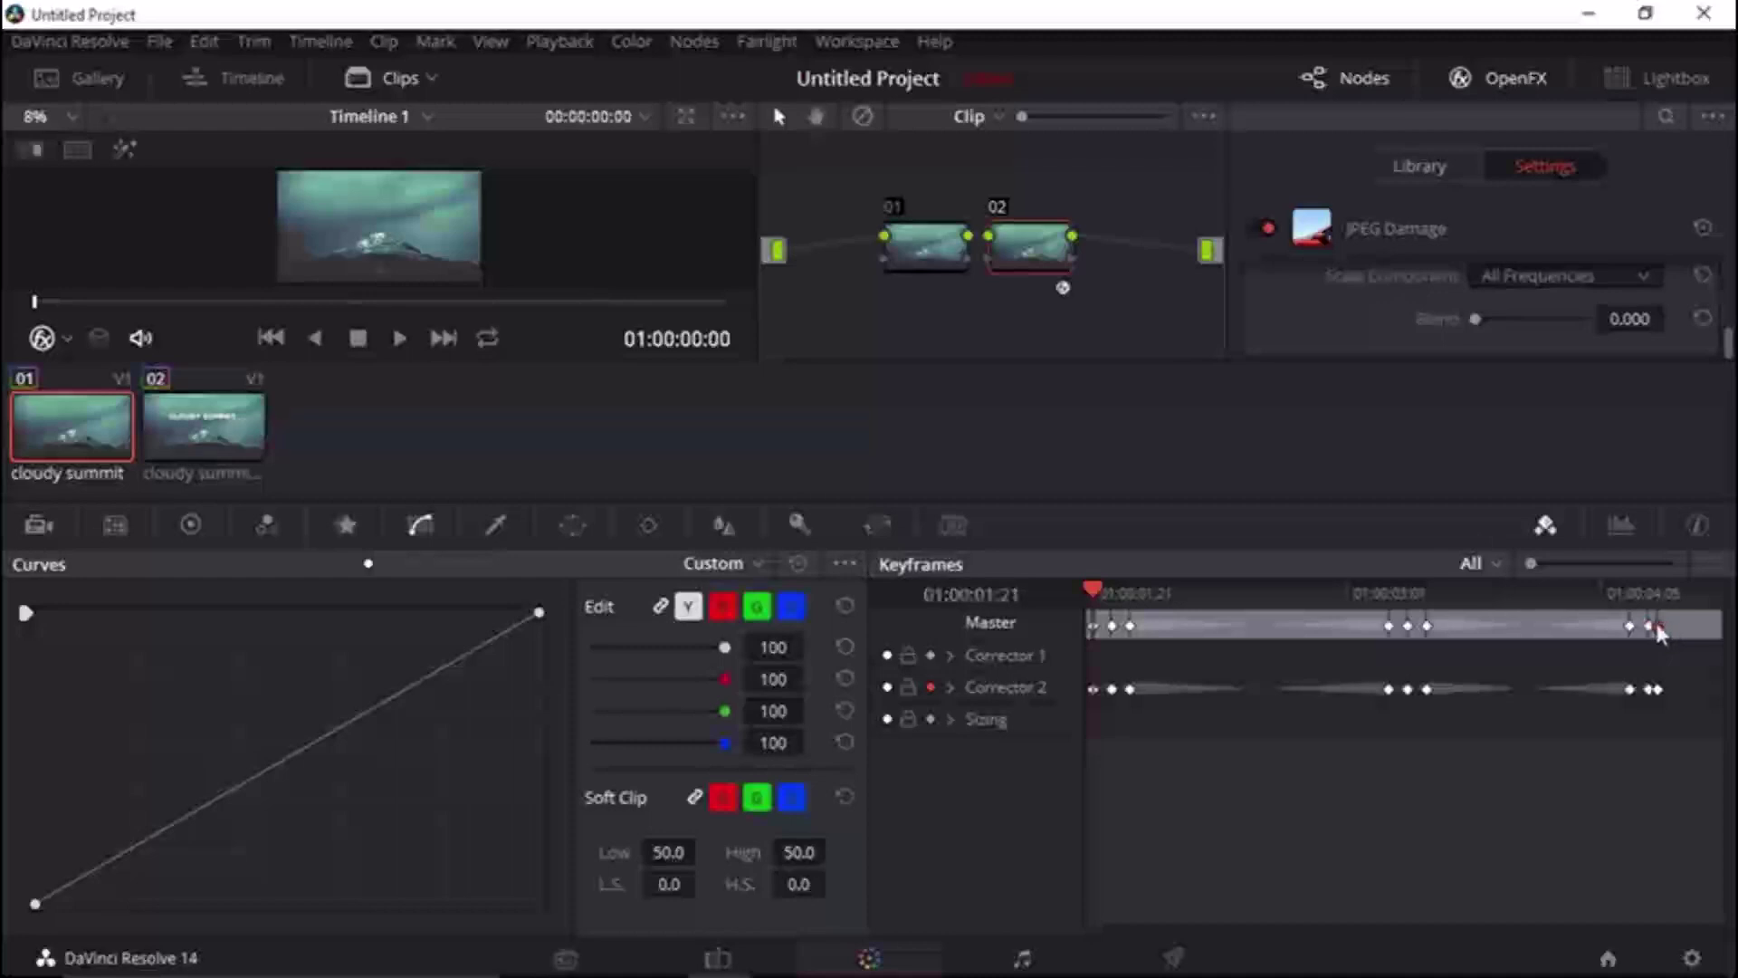
left_click_drag(1672, 629, 1672, 629)
Add a Text title on track V3 of the edit timeline and set its text to CLOUDY SUMMIT.
left_click(718, 960)
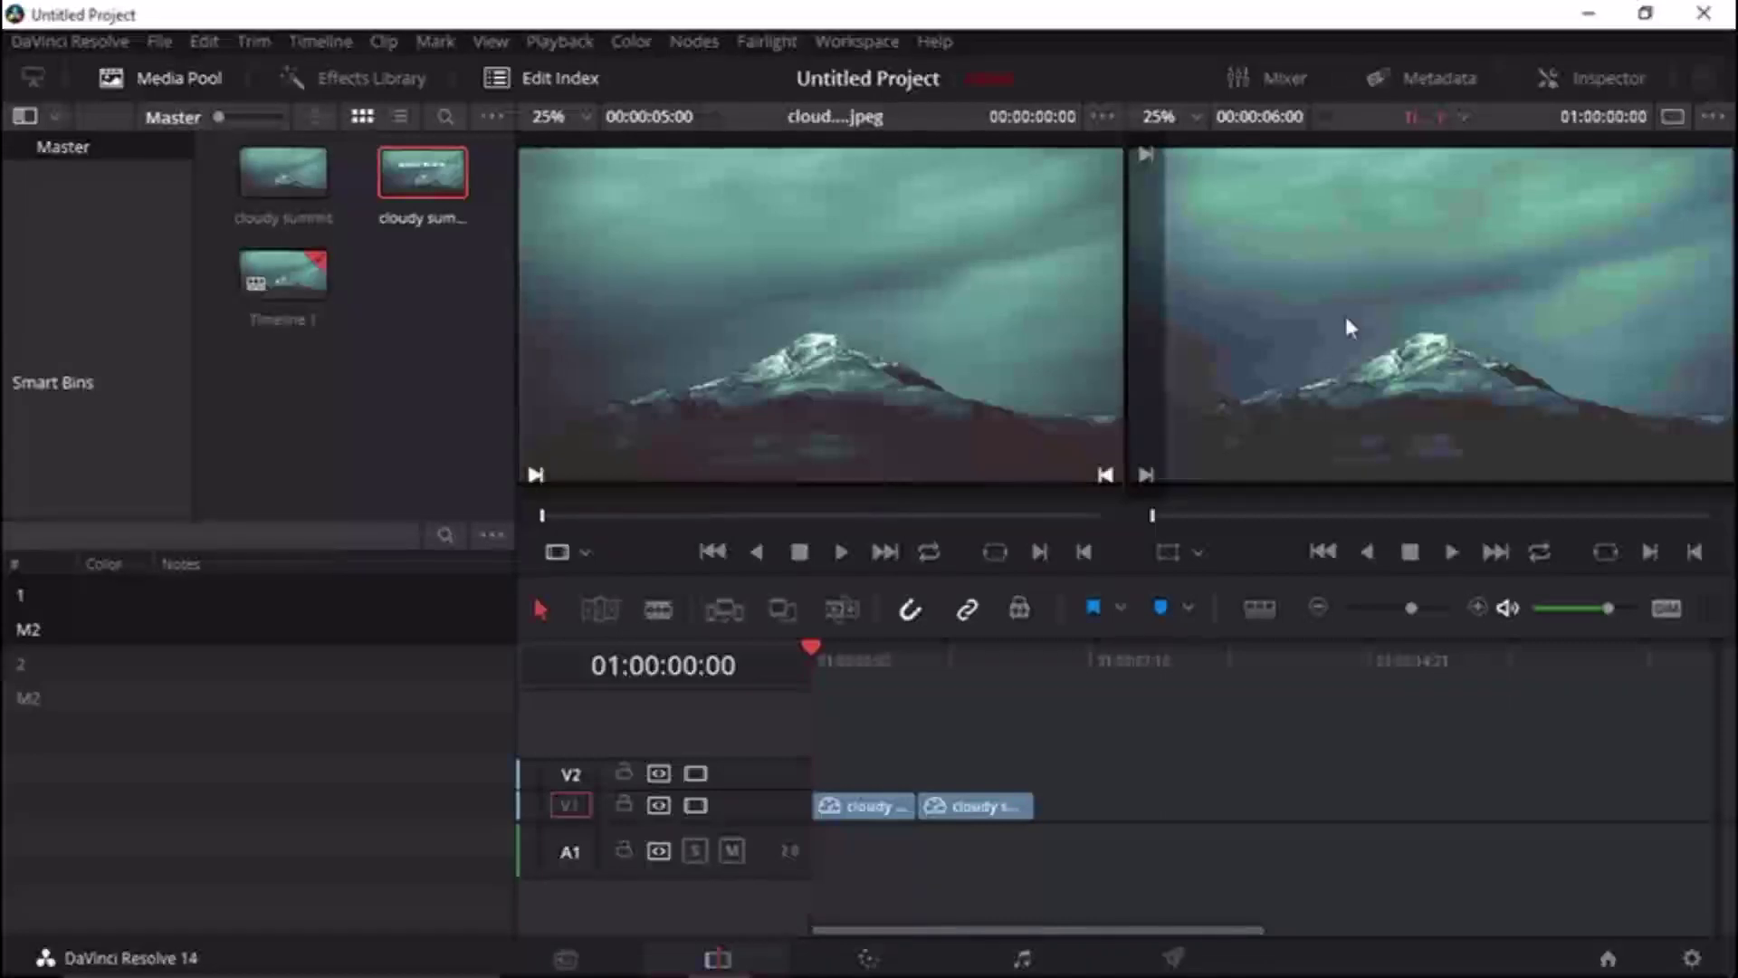
left_click(360, 80)
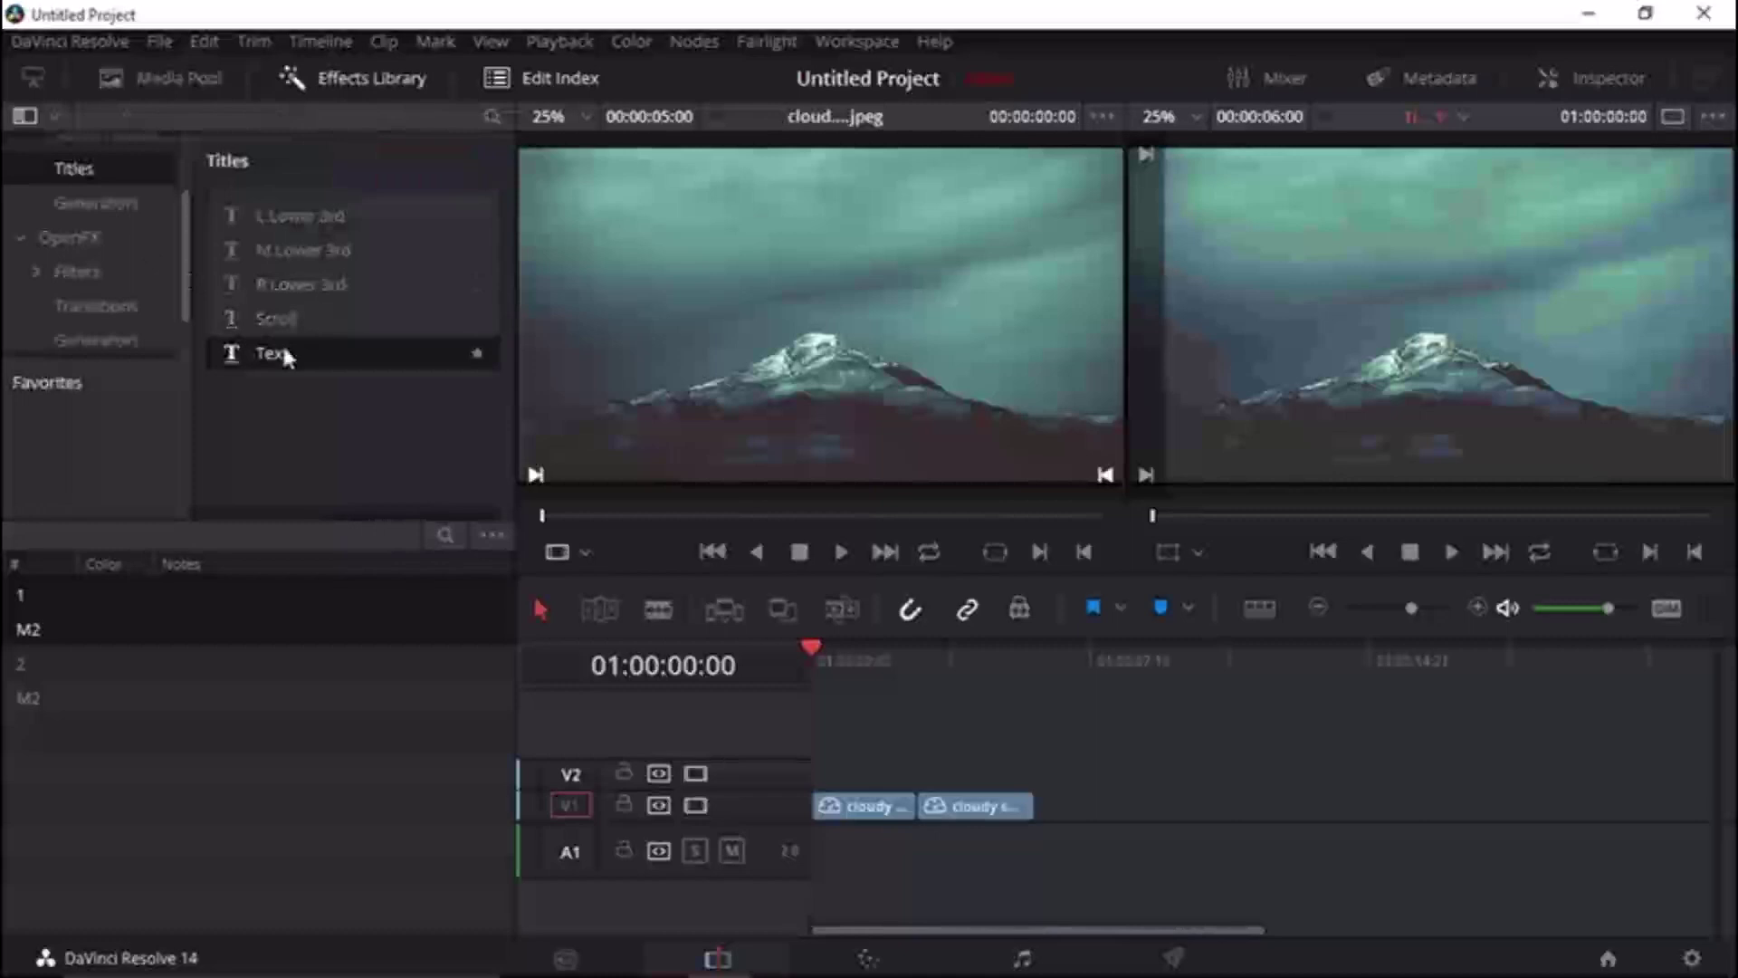
left_click_drag(283, 348, 1603, 359)
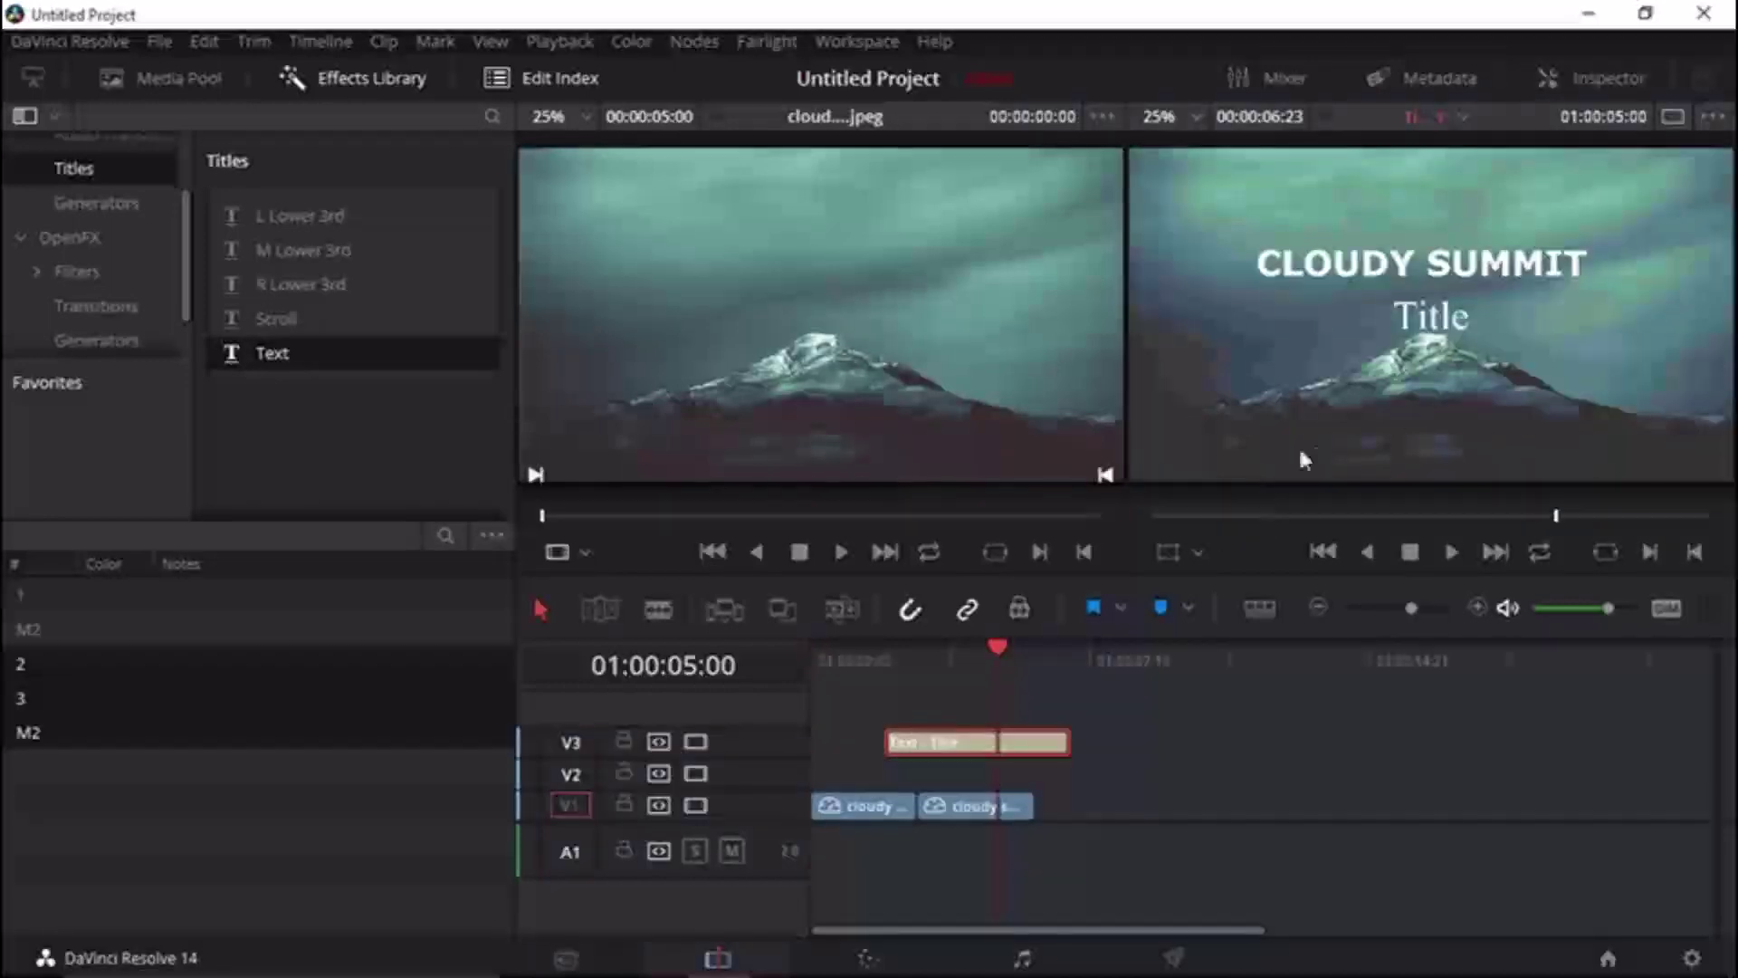
double_click(945, 748)
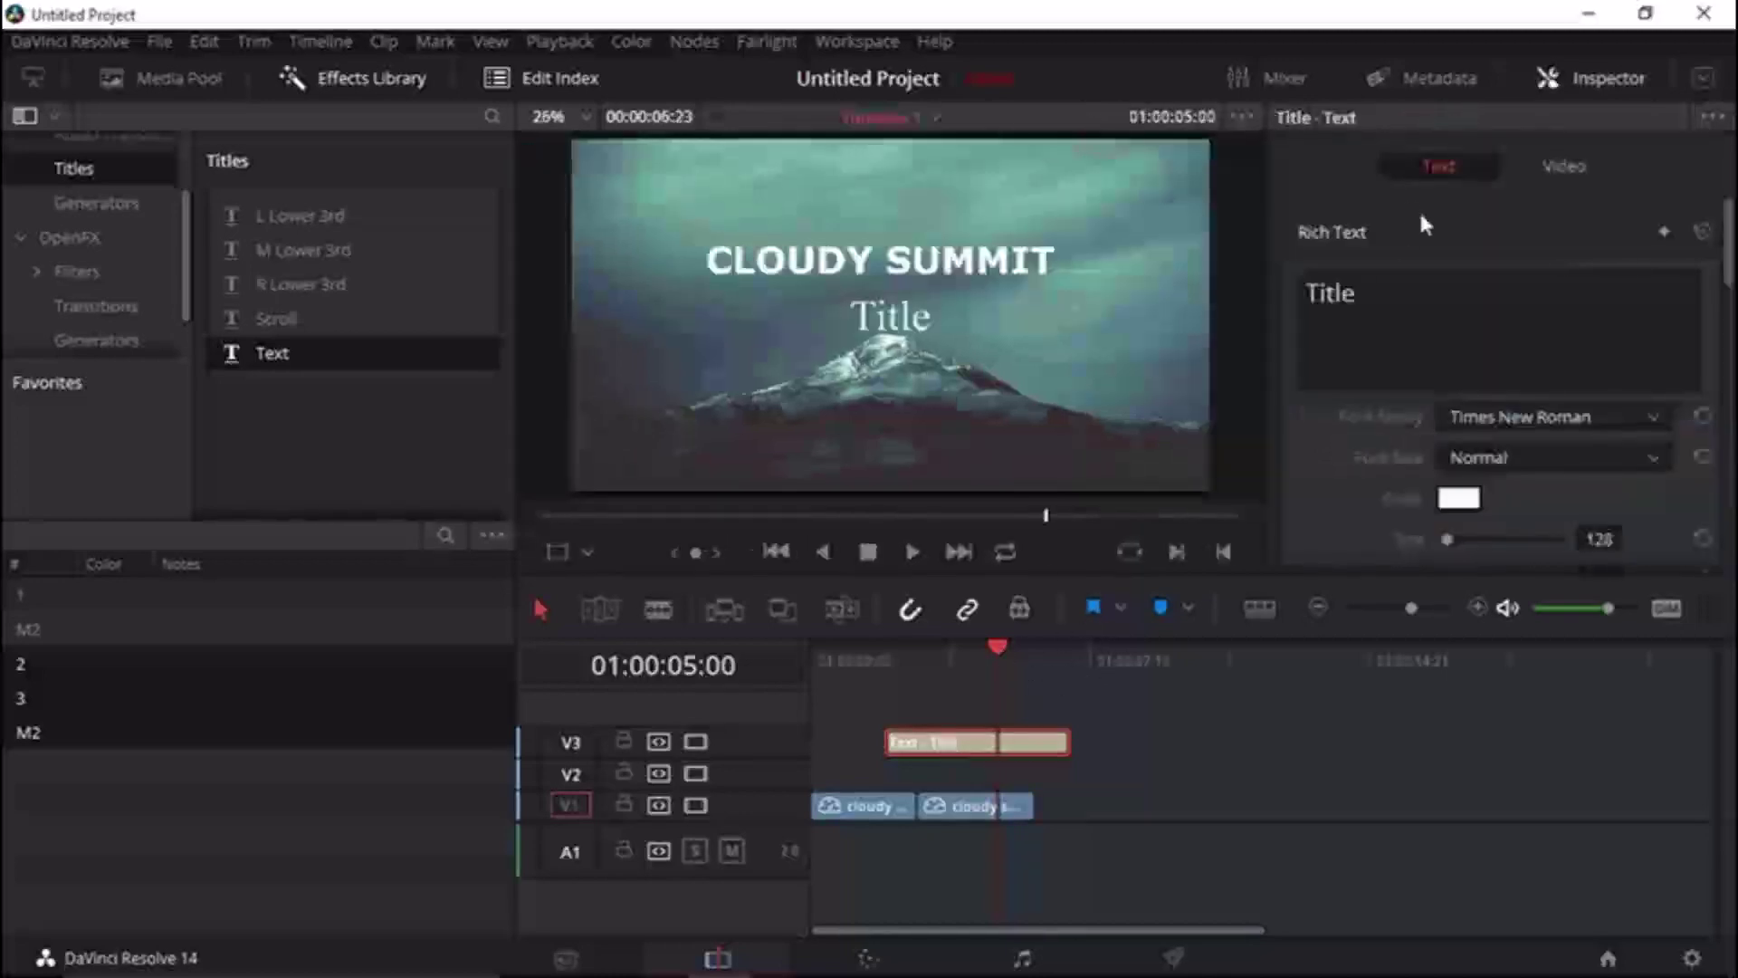
double_click(1330, 292)
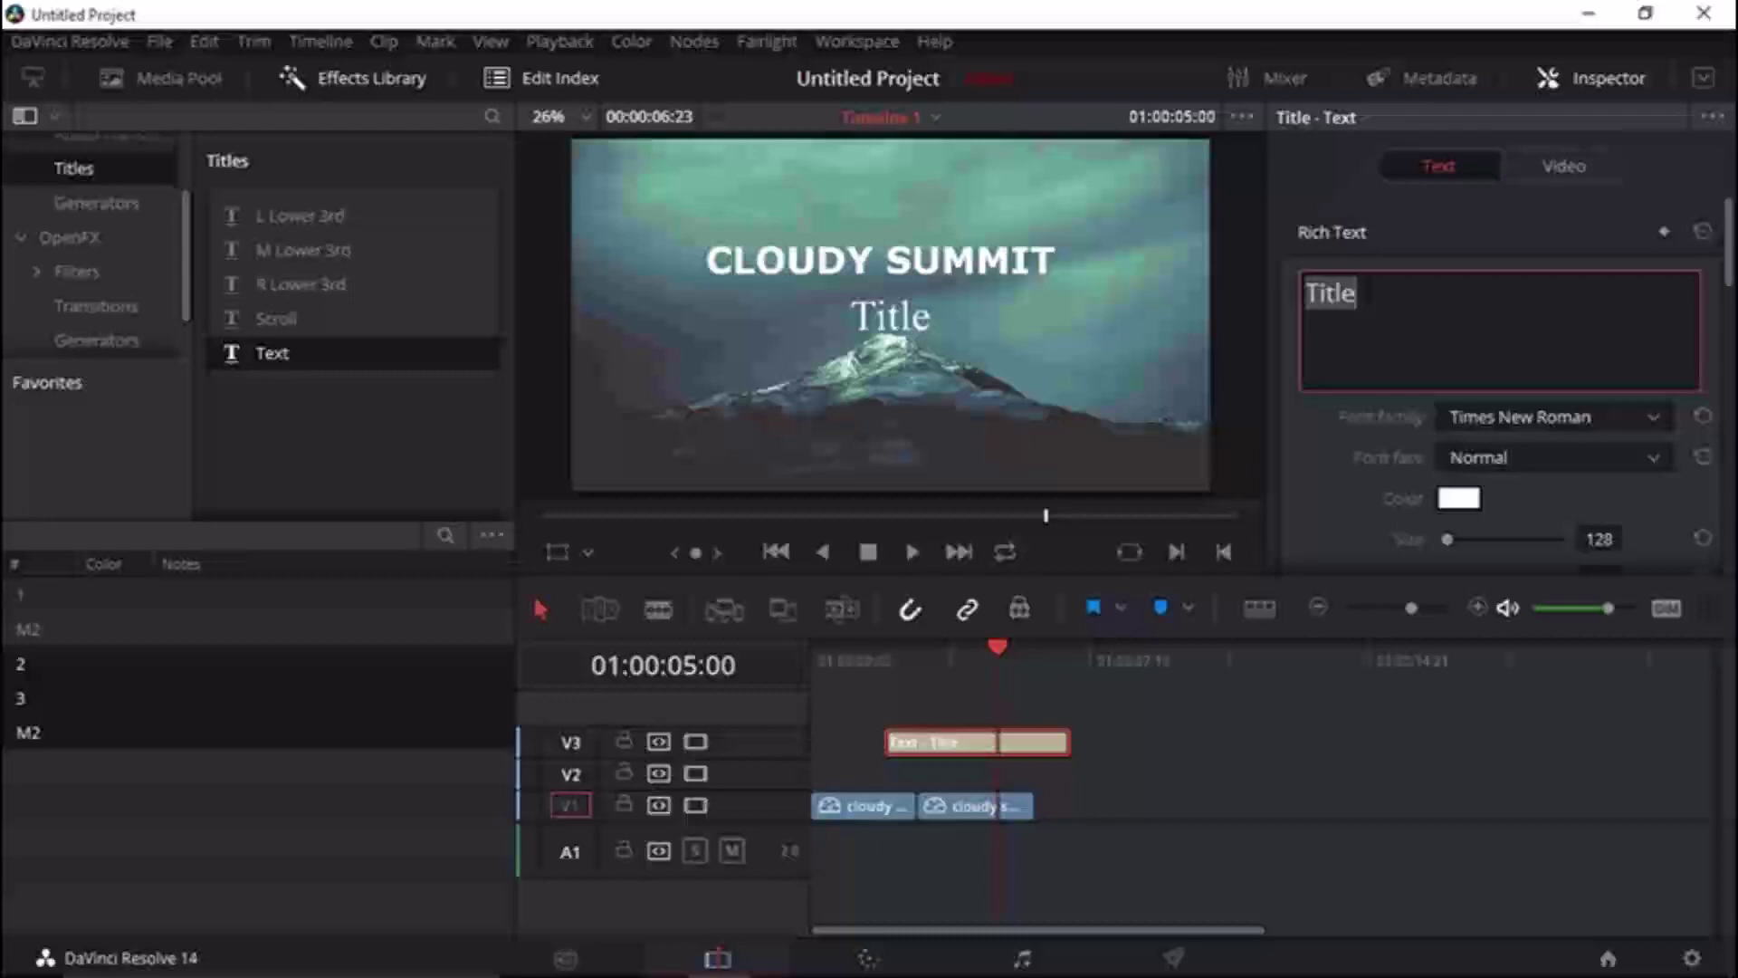
type("CLOUDY SUMMIT")
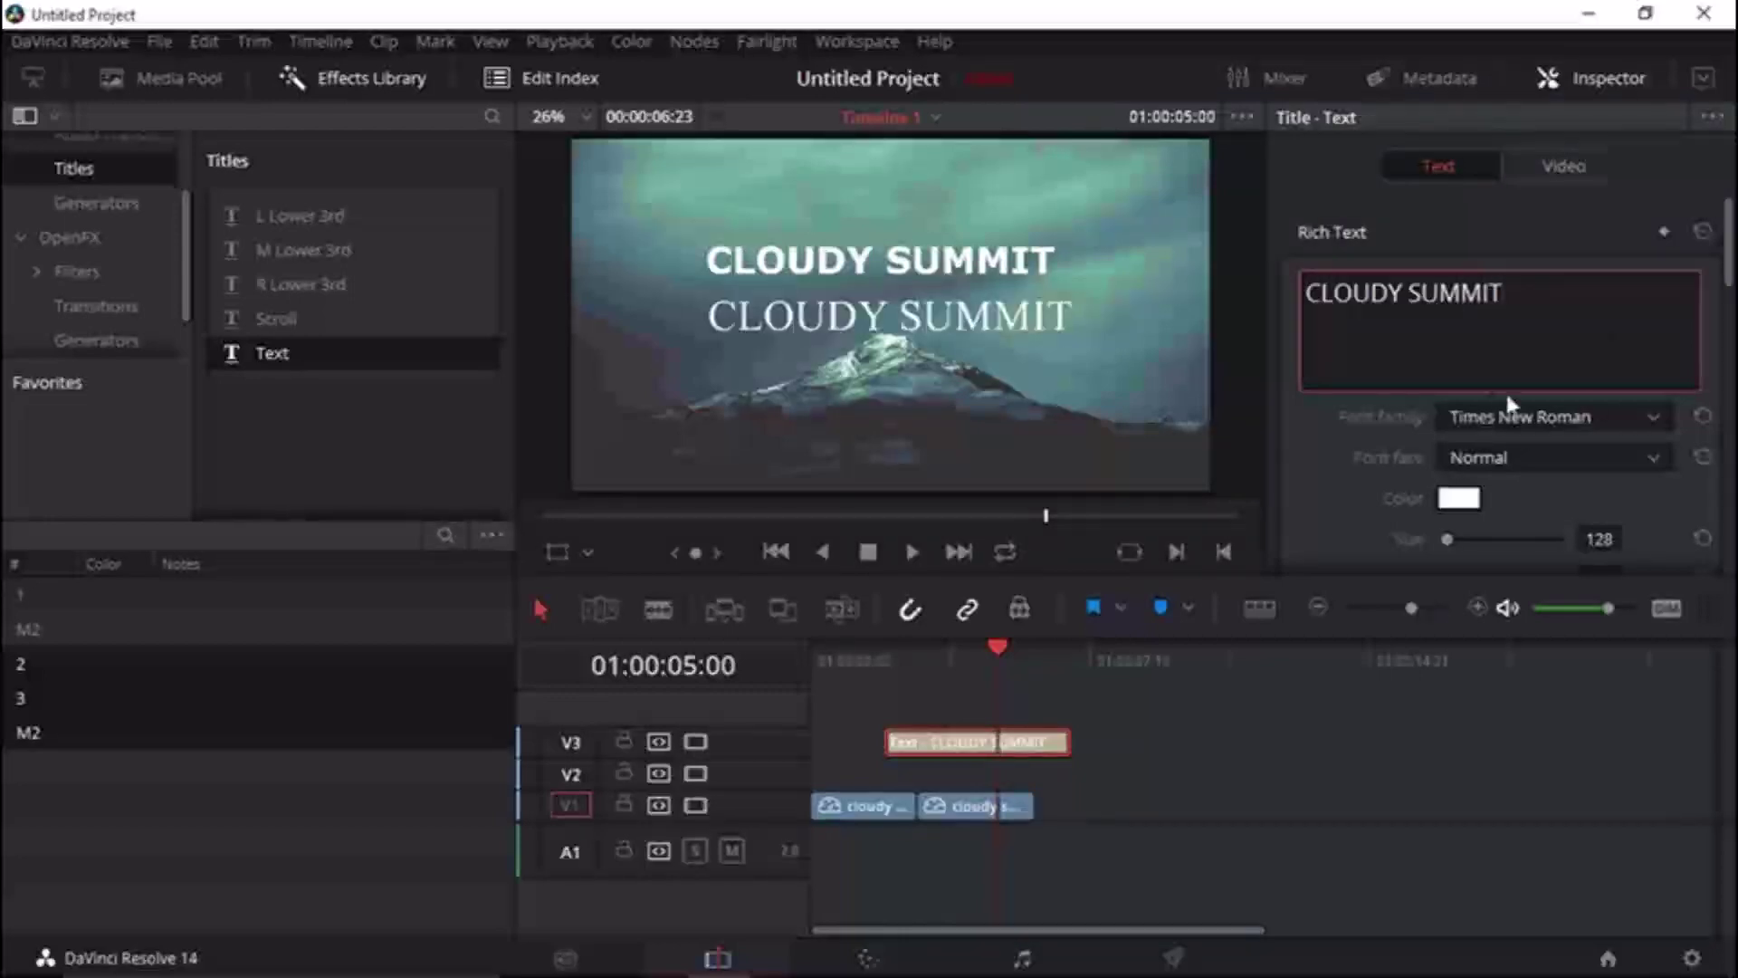
Set the new title's font to Verdana with the Bold face.
left_click(1563, 416)
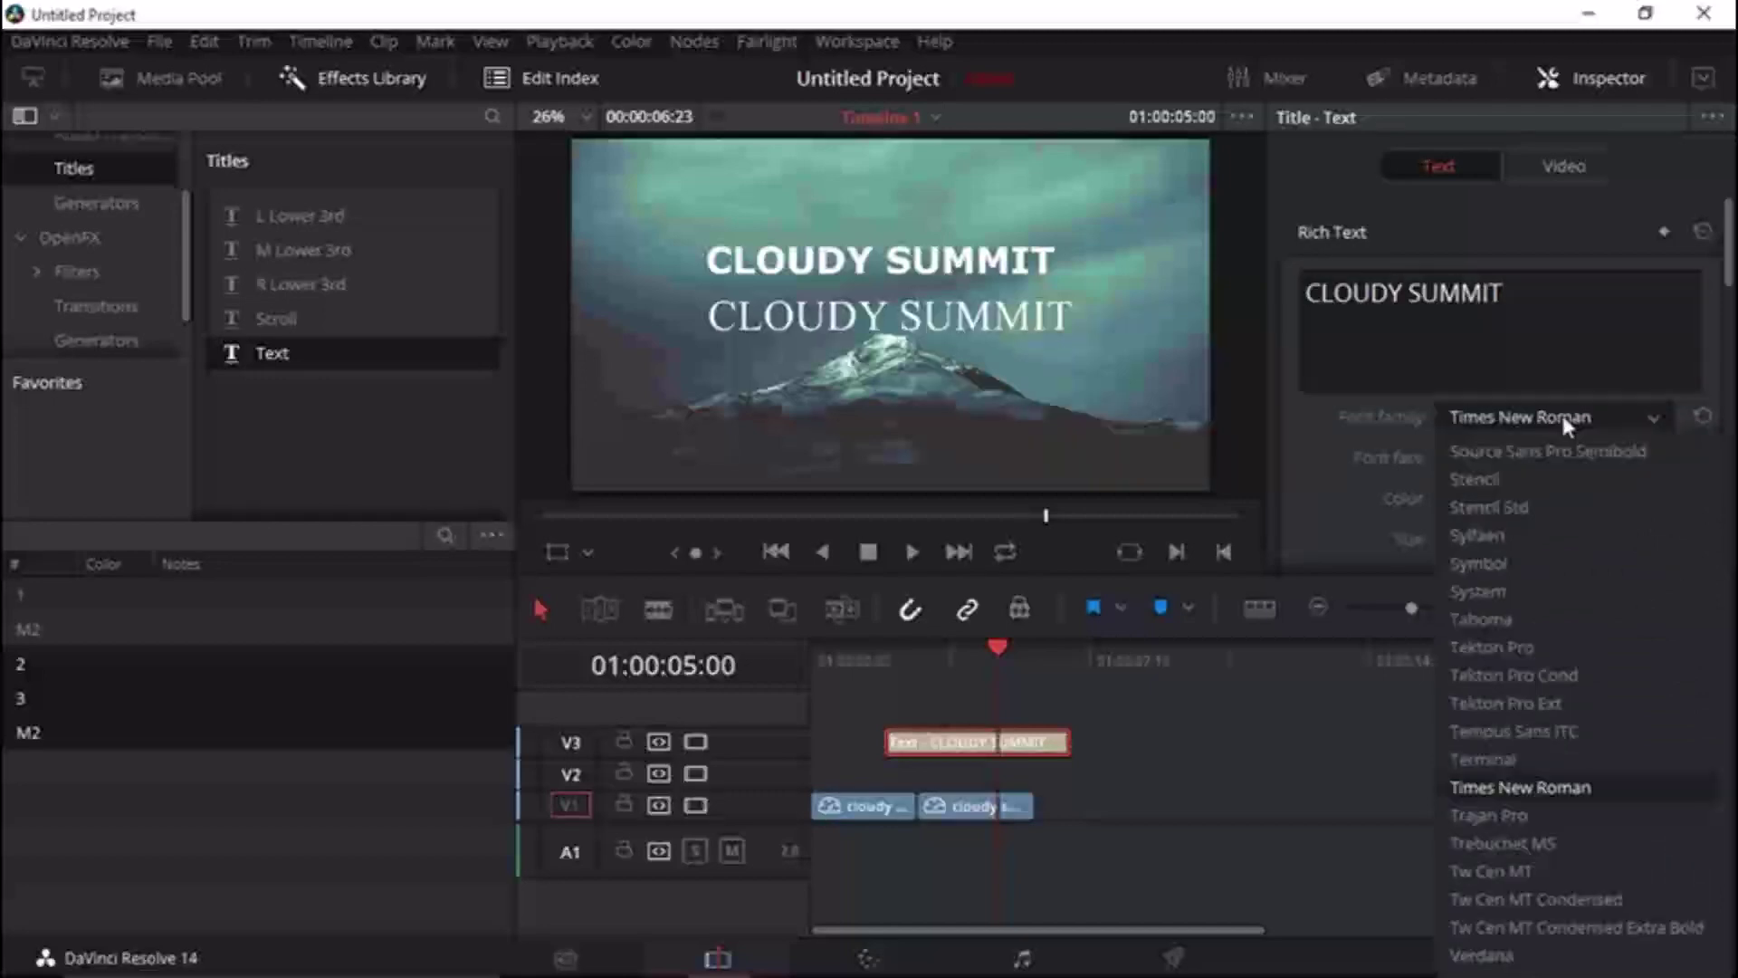
scroll(1515, 896, "up", 5)
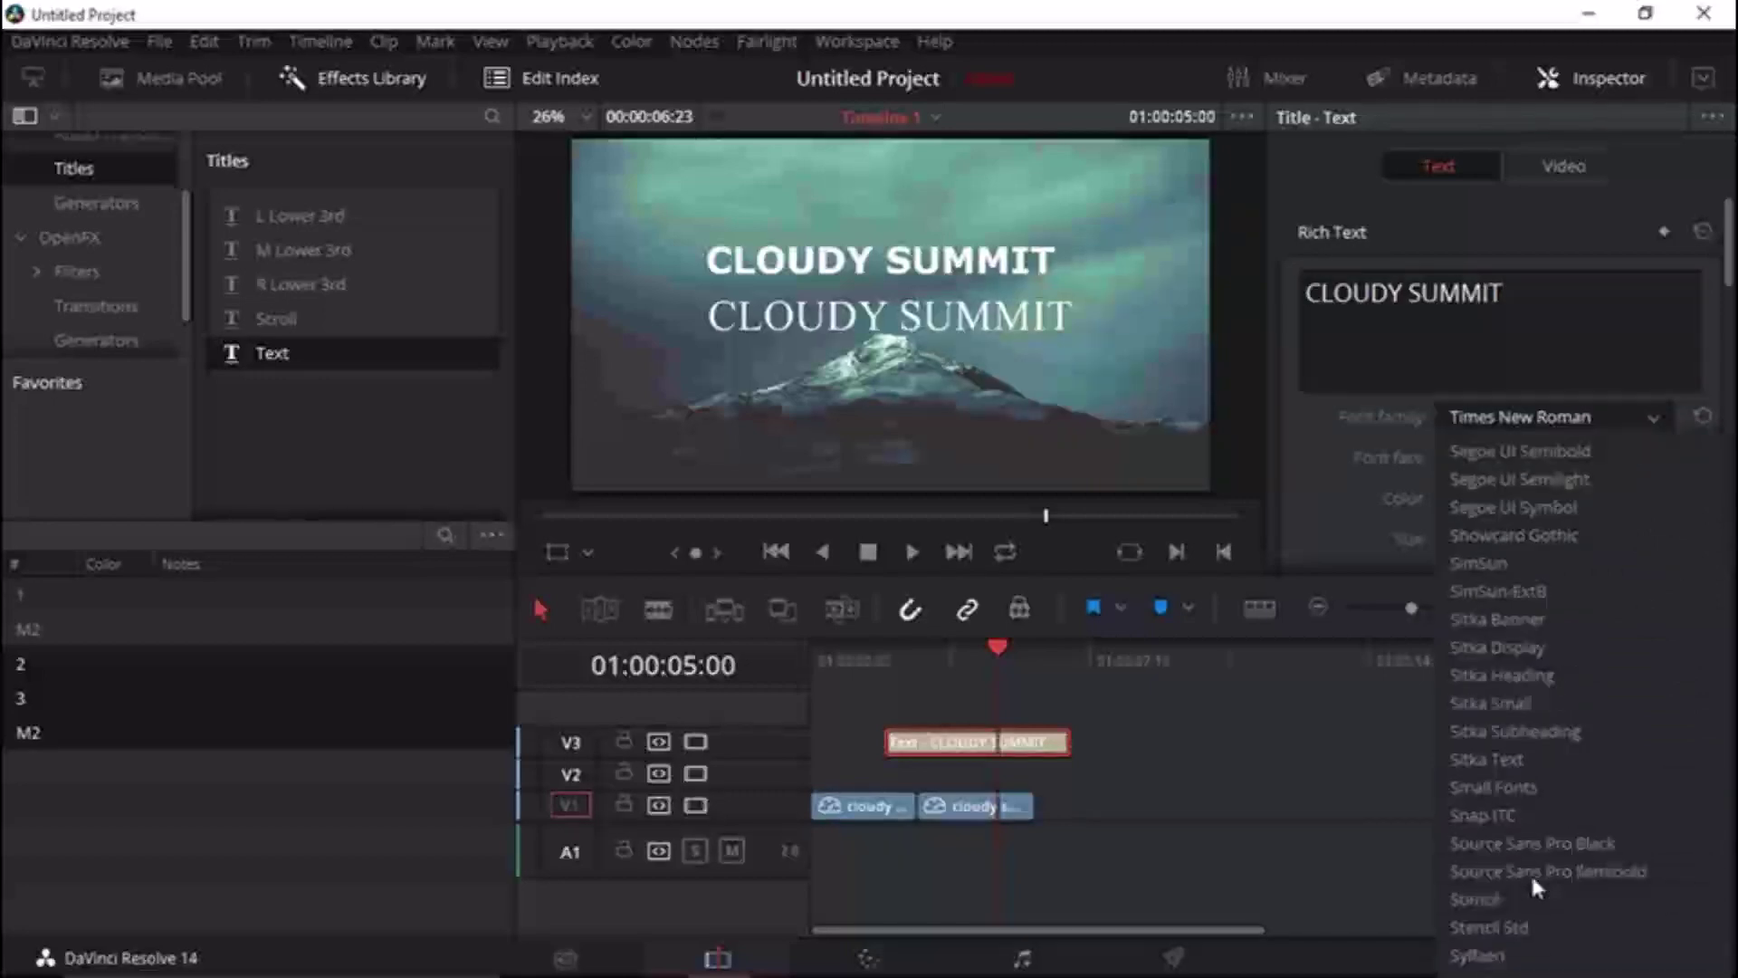
scroll(1530, 872, "down", 4)
scroll(1530, 872, "down", 2)
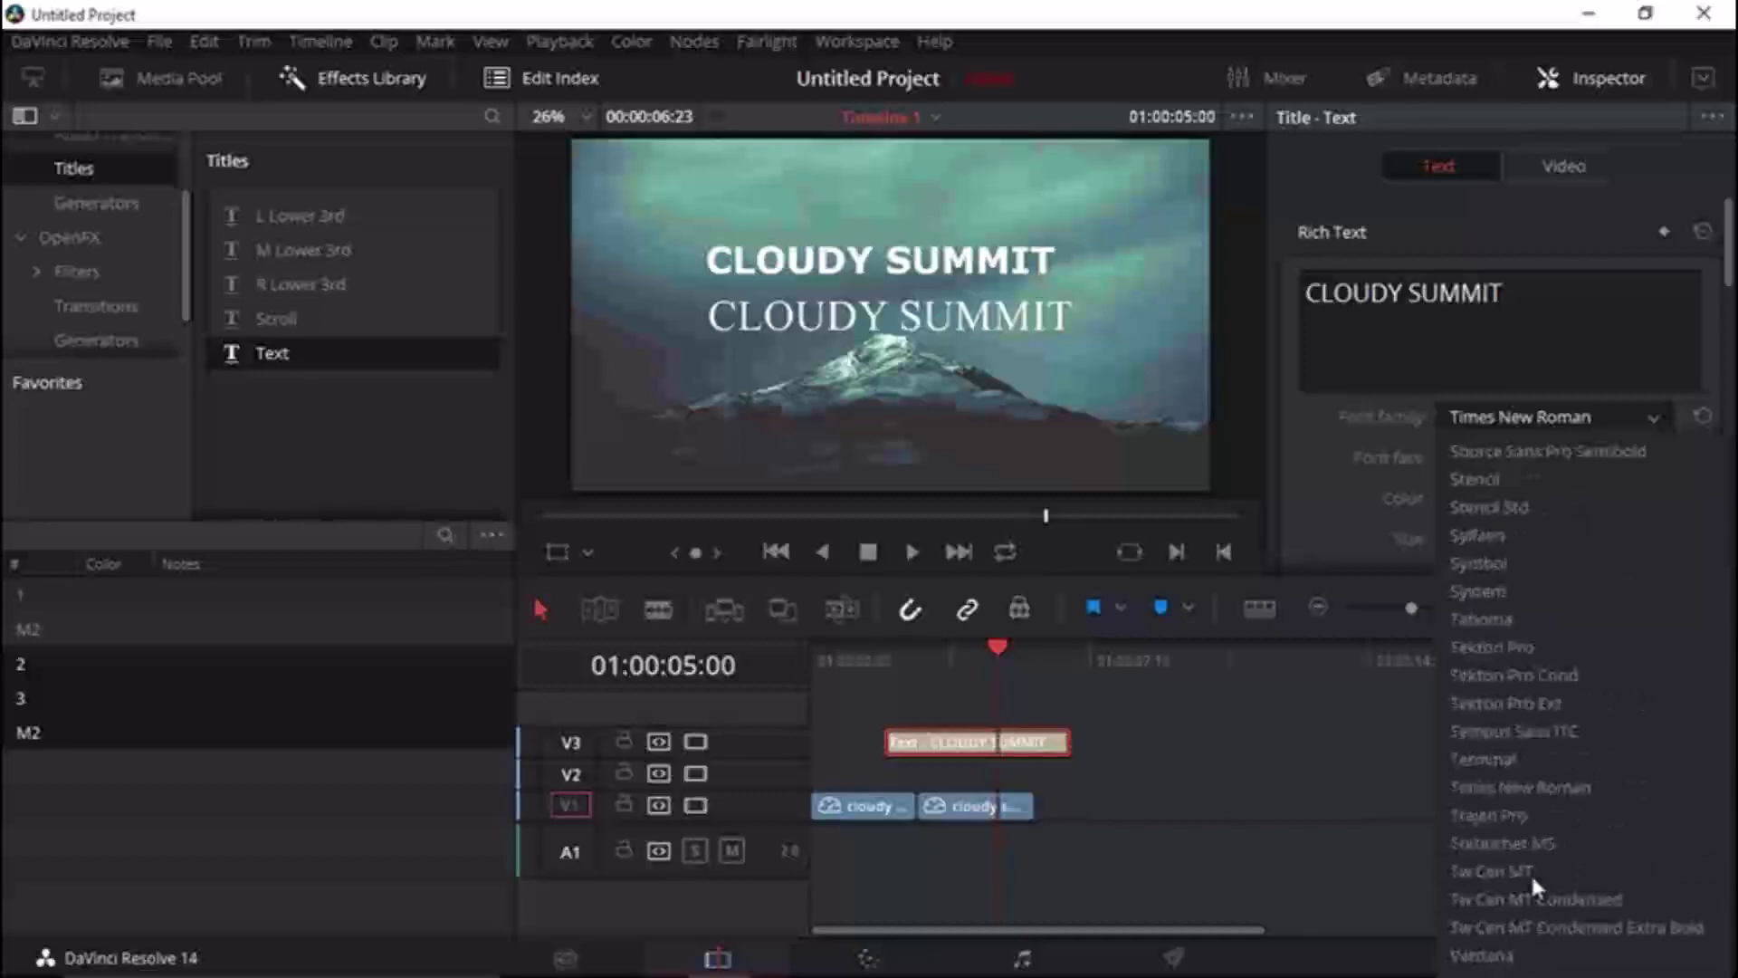
left_click(1478, 949)
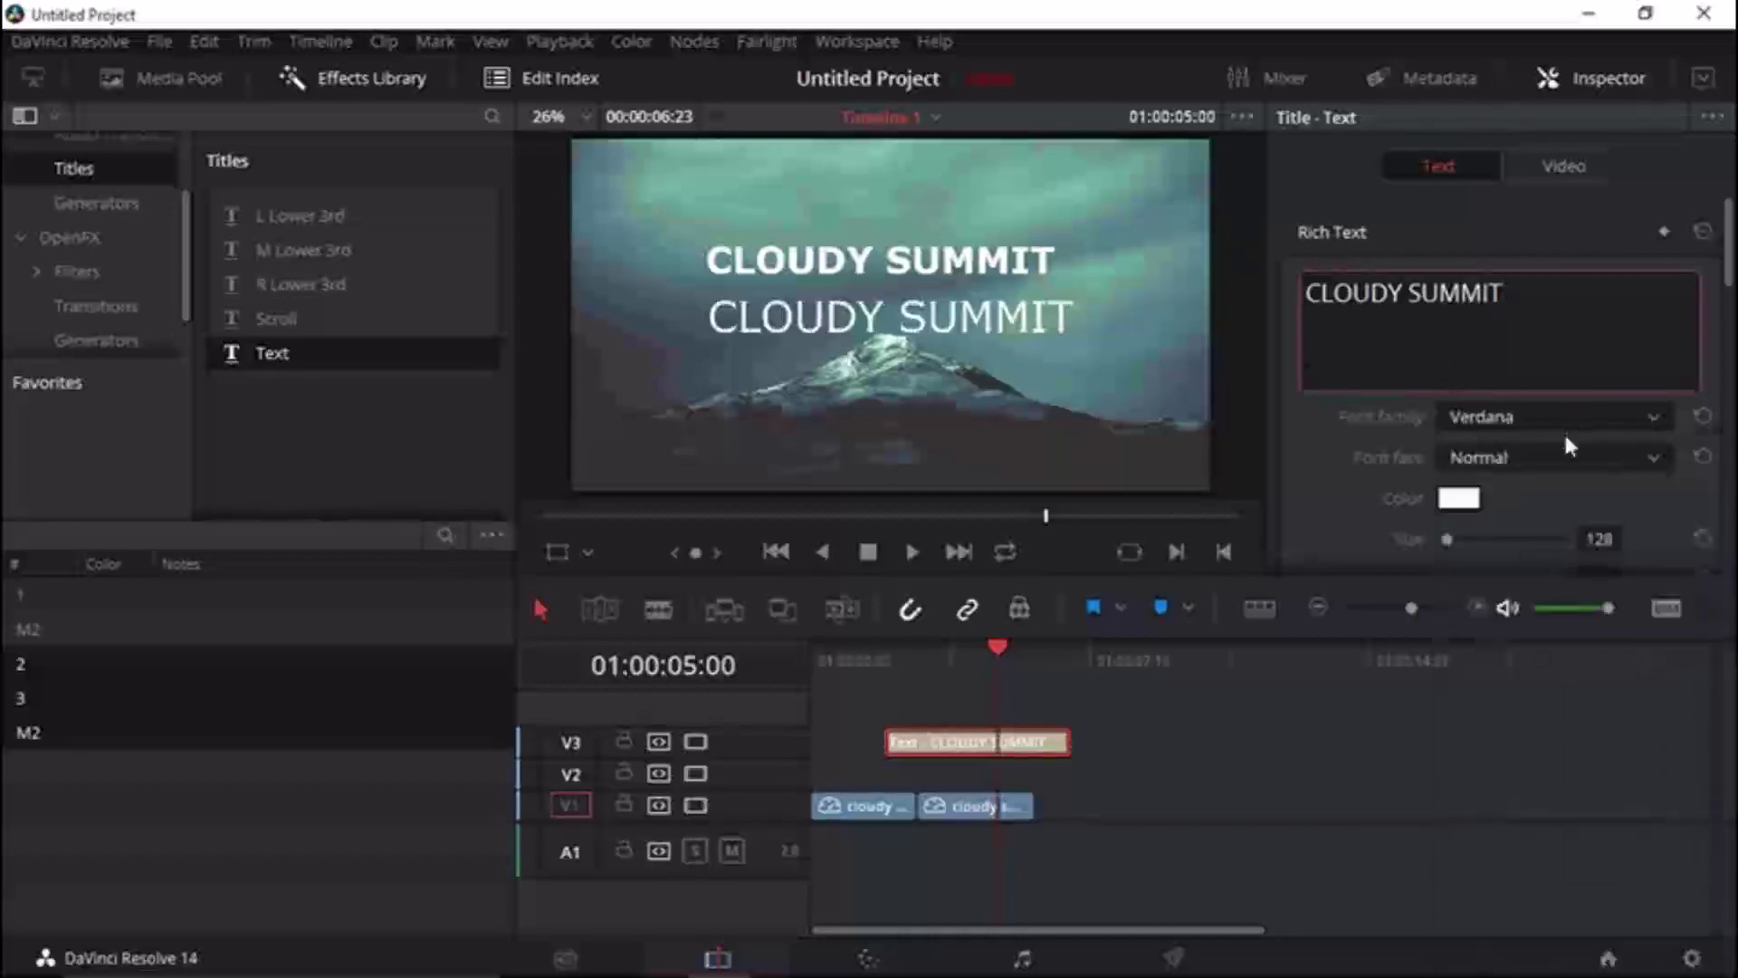
left_click(1564, 457)
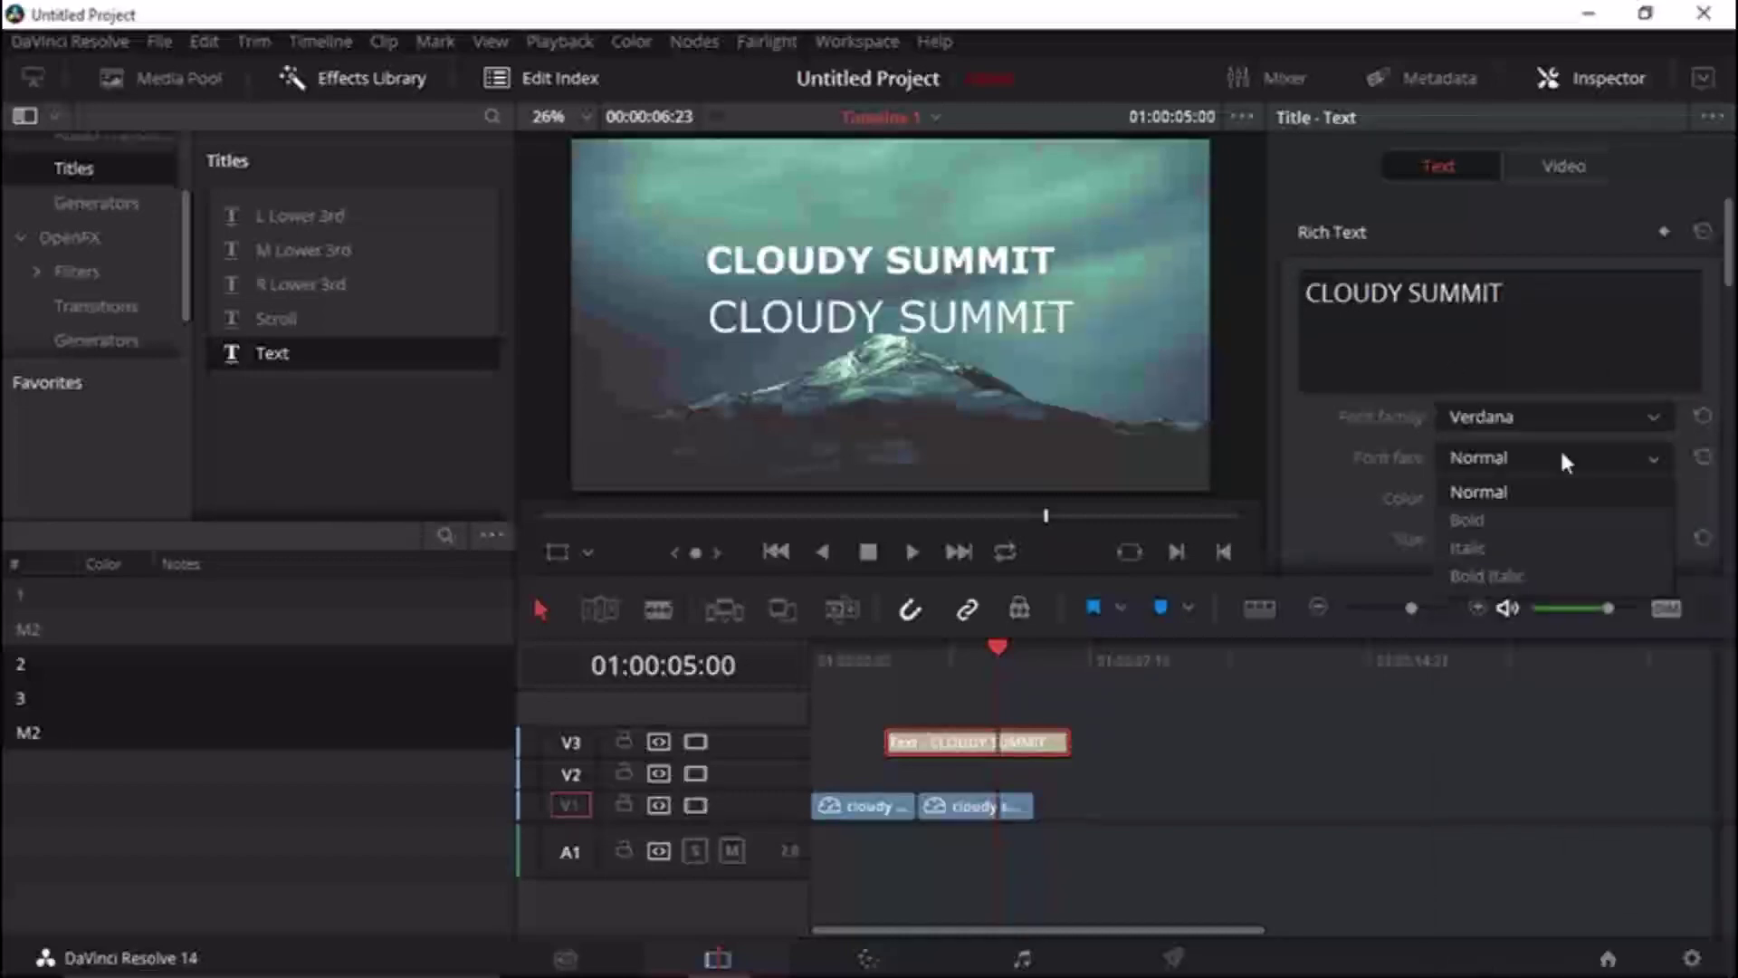
left_click(1509, 522)
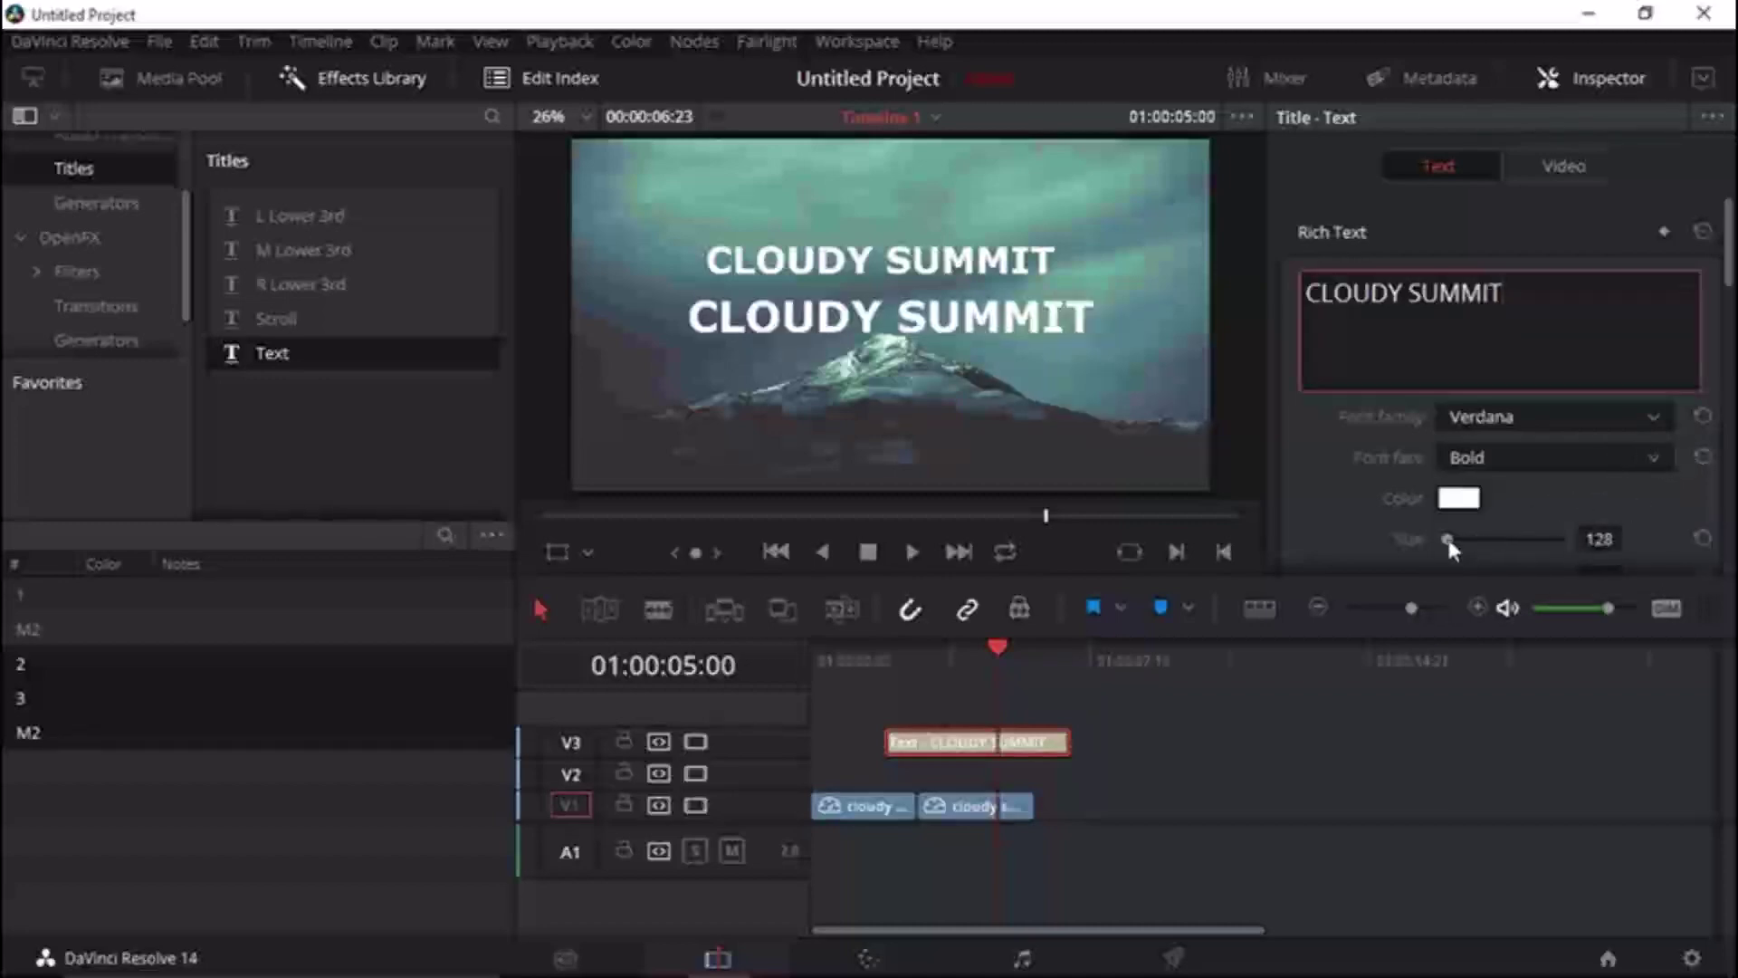
Set the title's size to 129 and raise its vertical position toward the existing CLOUDY SUMMIT lettering.
left_click_drag(1447, 536, 1447, 535)
left_click_drag(1731, 264, 1732, 264)
scroll(1550, 489, "down", 5)
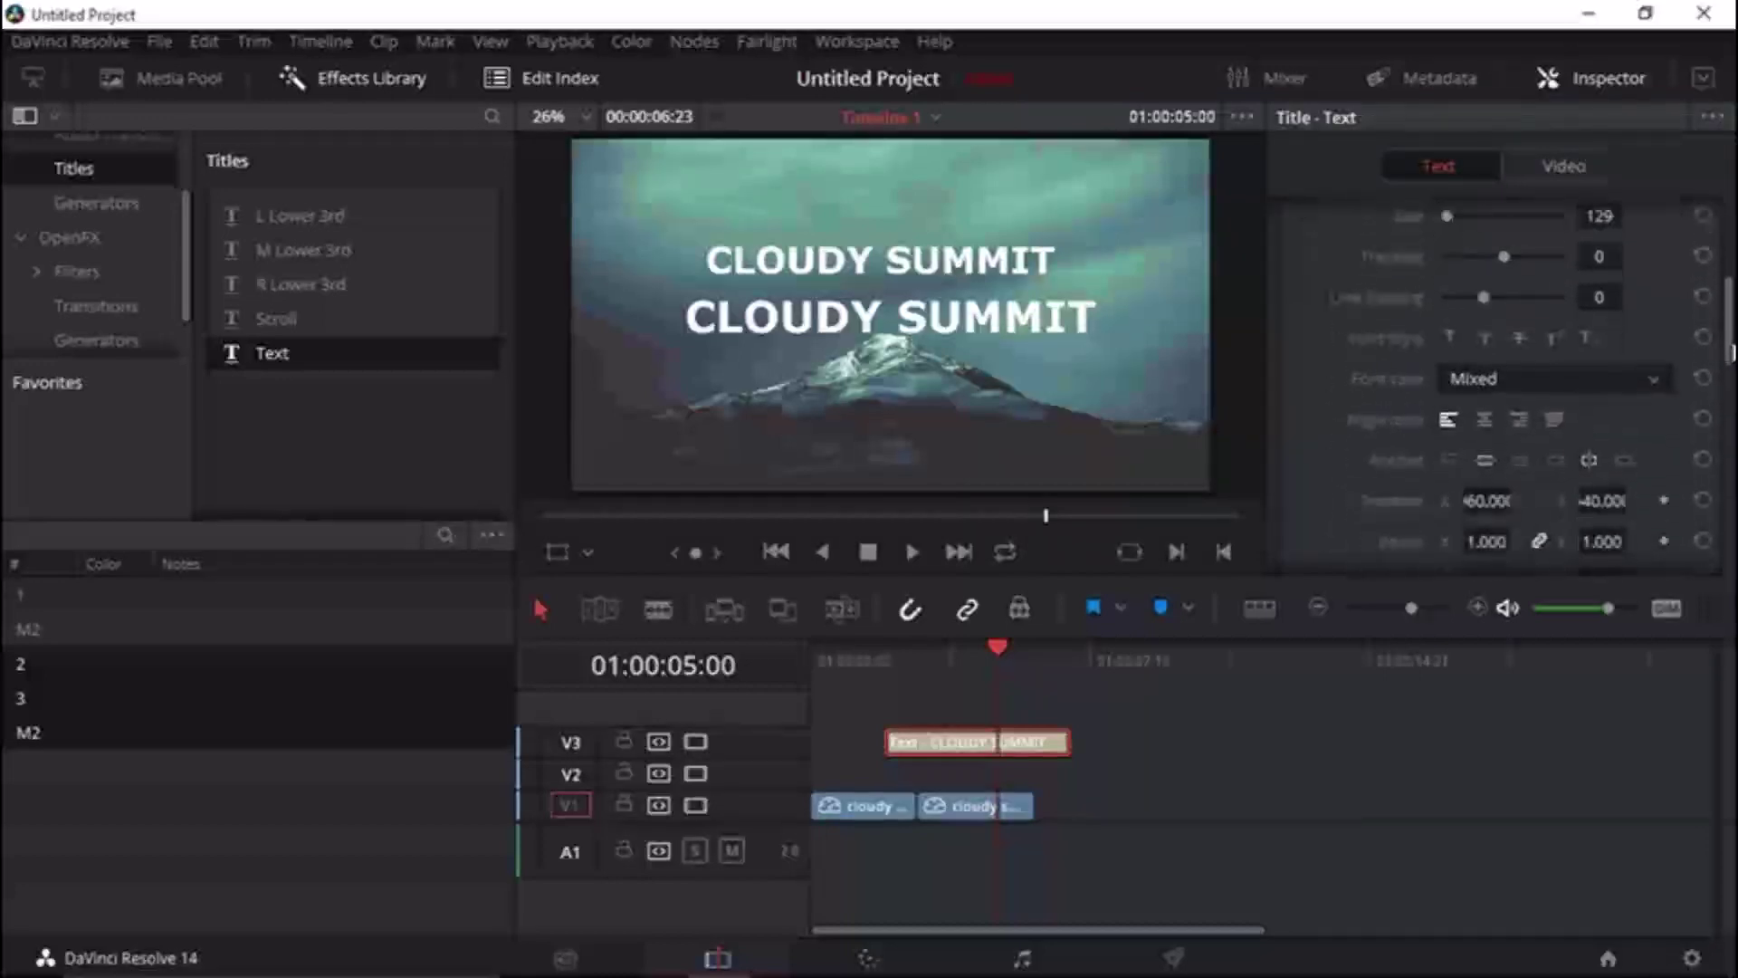
left_click_drag(1610, 500, 1632, 501)
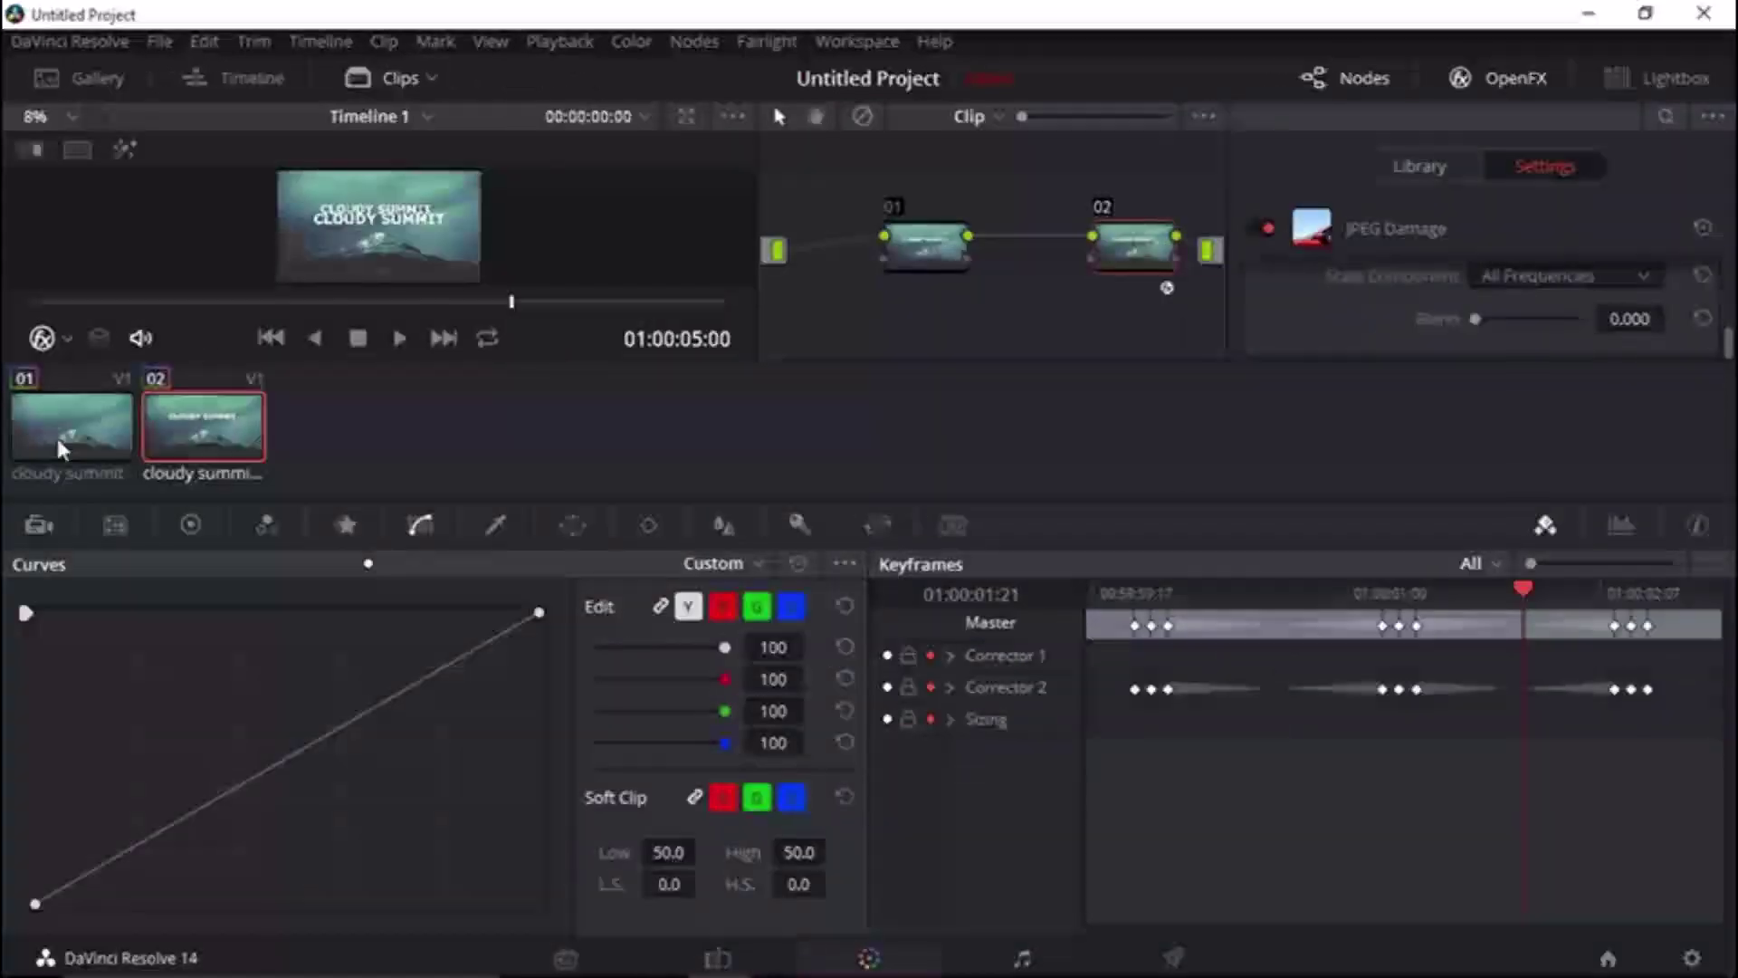
Locate the plain clip's first glitch at 01:00:00:02 and place the title on track V2 starting at that frame.
left_click(57, 438)
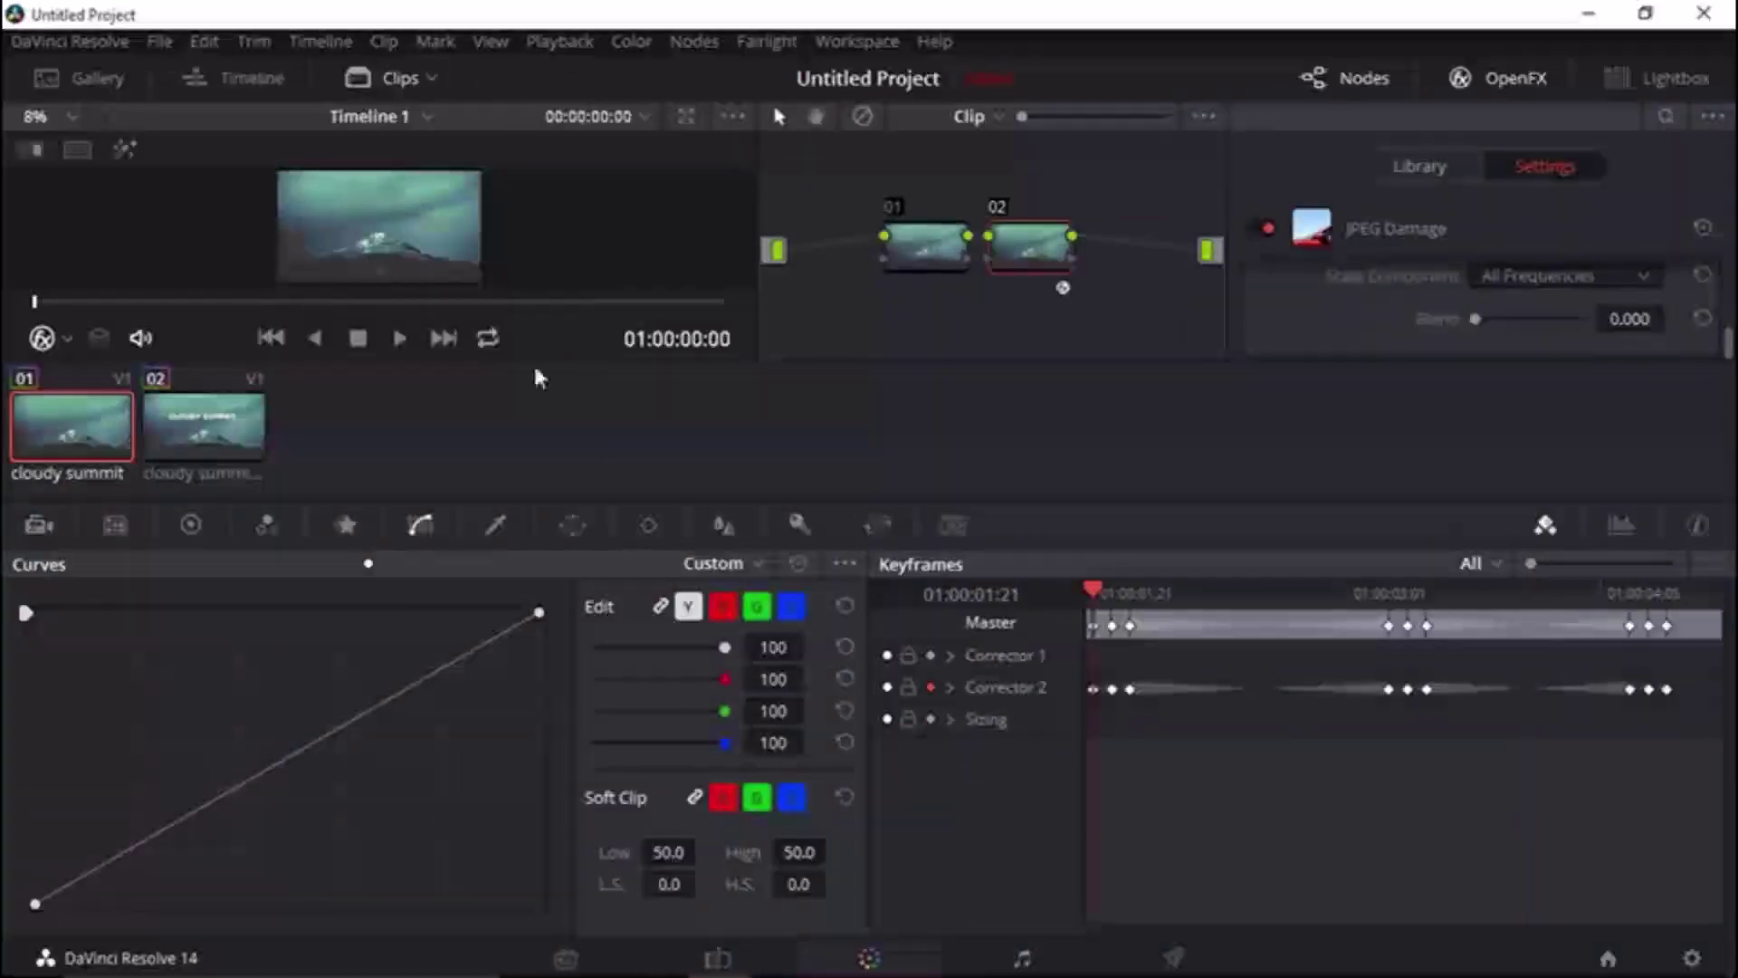
left_click(1118, 589)
left_click_drag(1119, 588, 1111, 589)
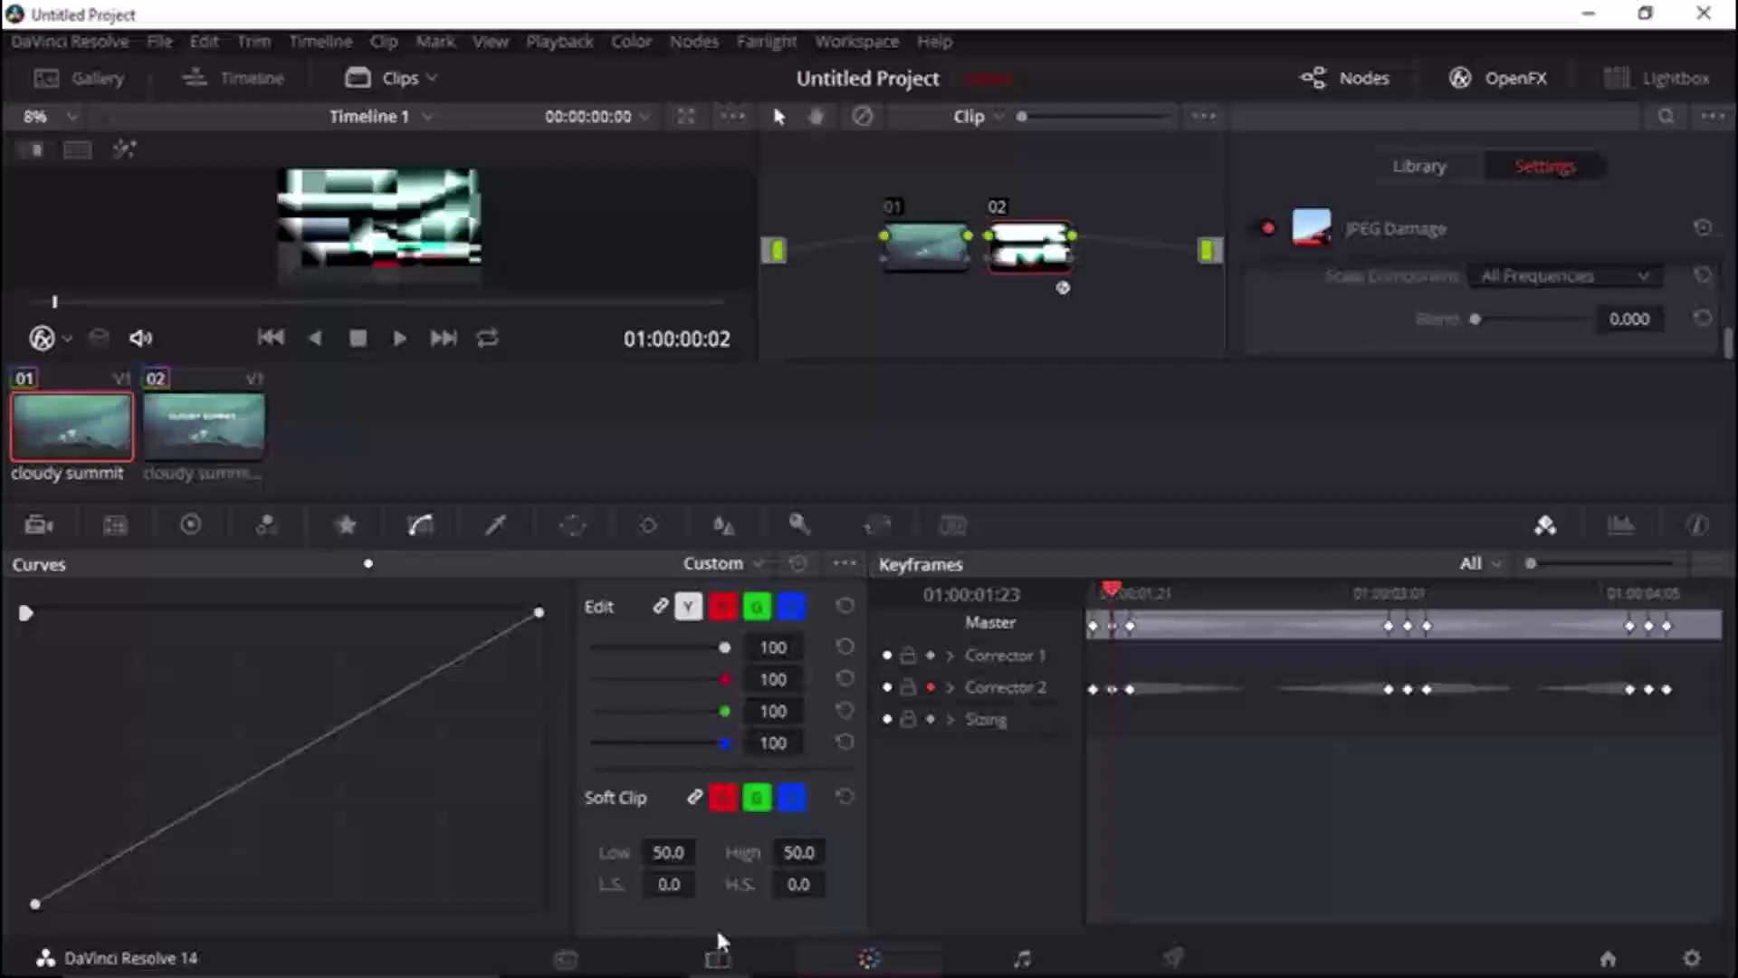
left_click(718, 960)
left_click_drag(906, 742, 836, 775)
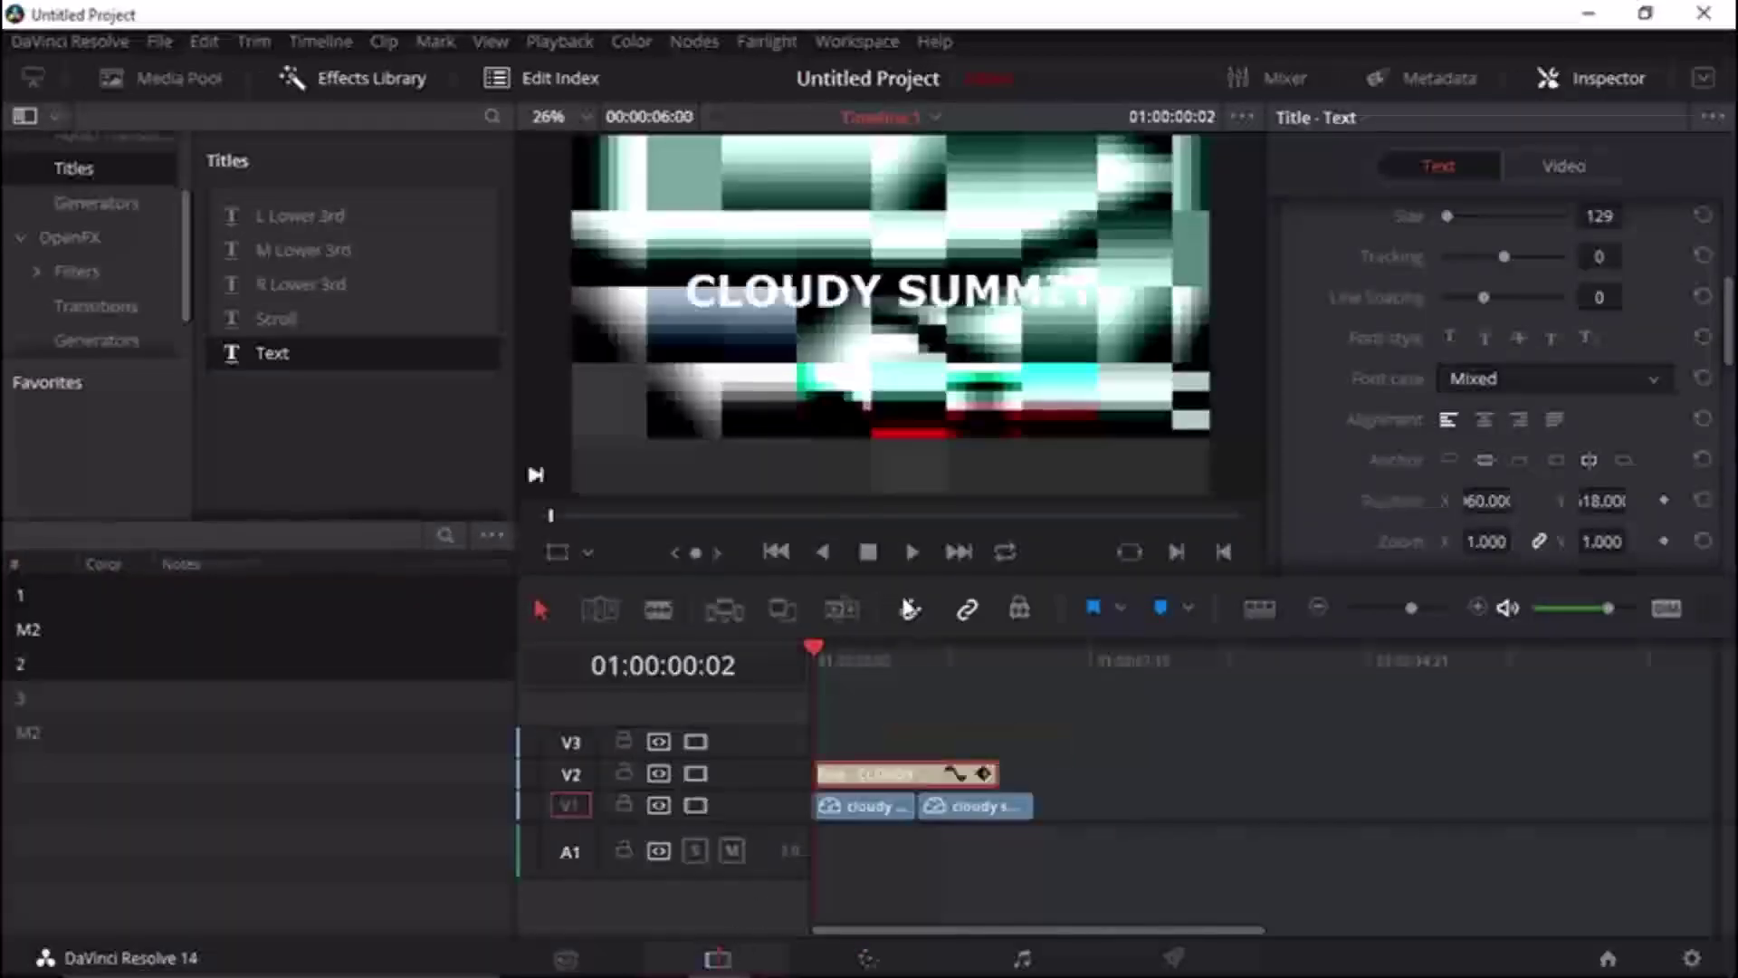
Split the title at about 01:00:00:05 and move the longer remainder to track V3 past the video clips.
left_click(816, 650)
left_click_drag(815, 650, 819, 650)
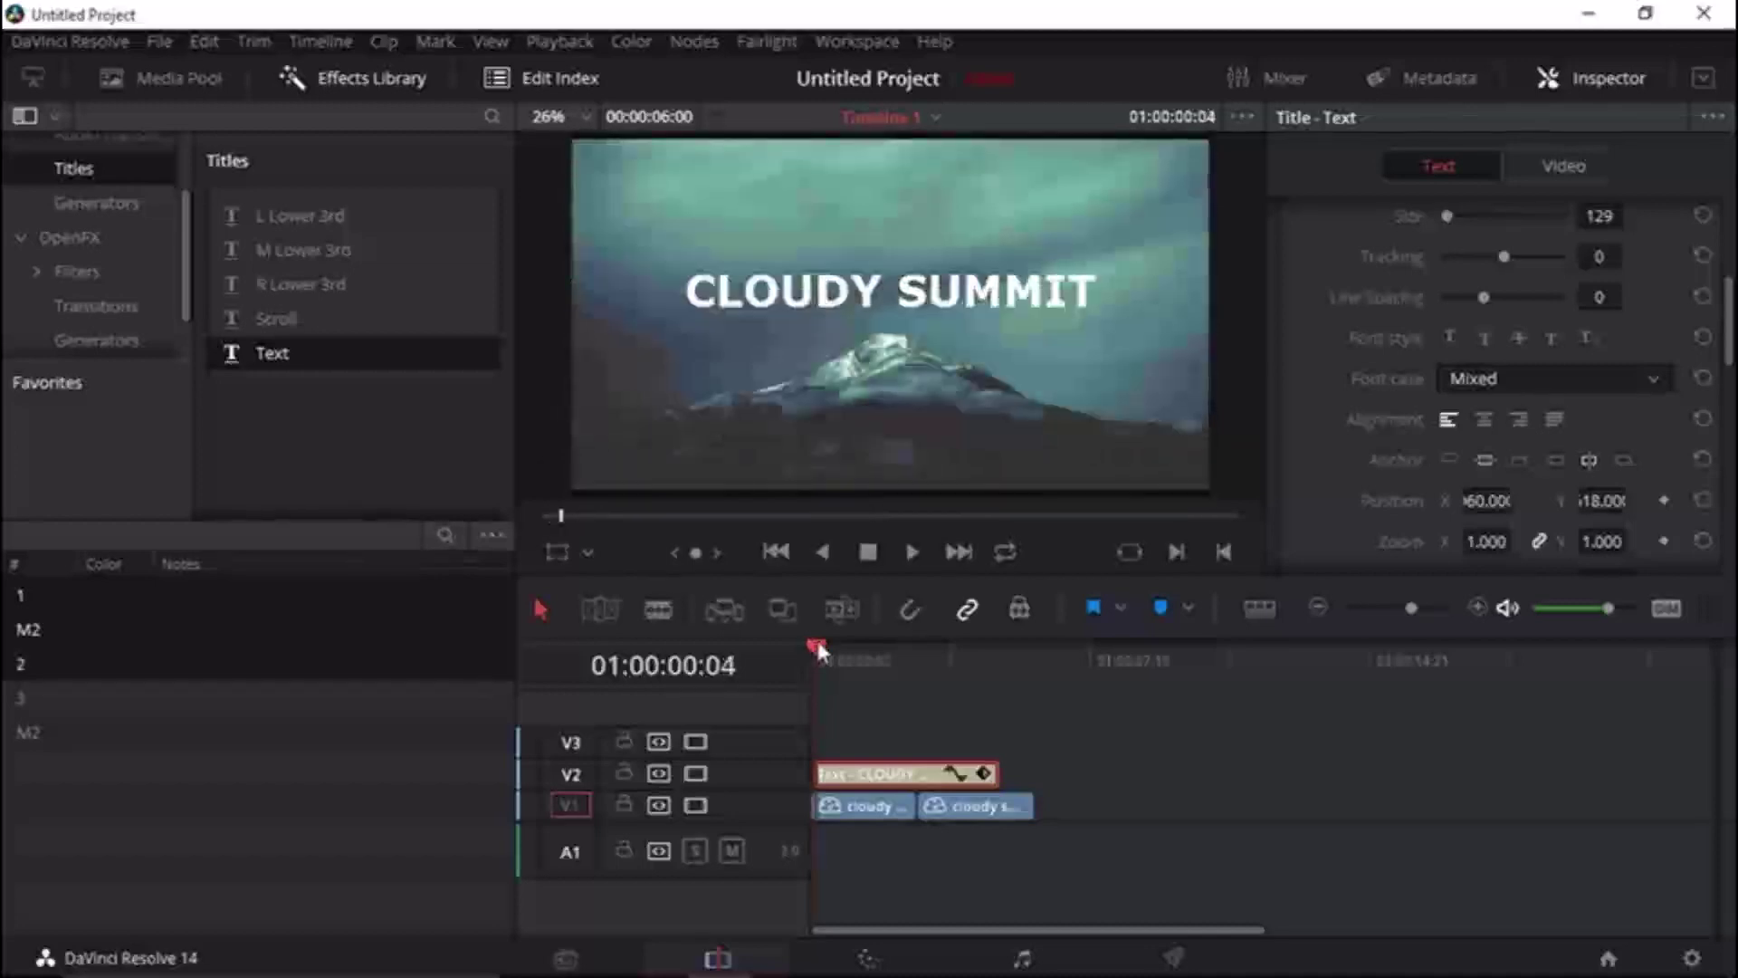
left_click(820, 650)
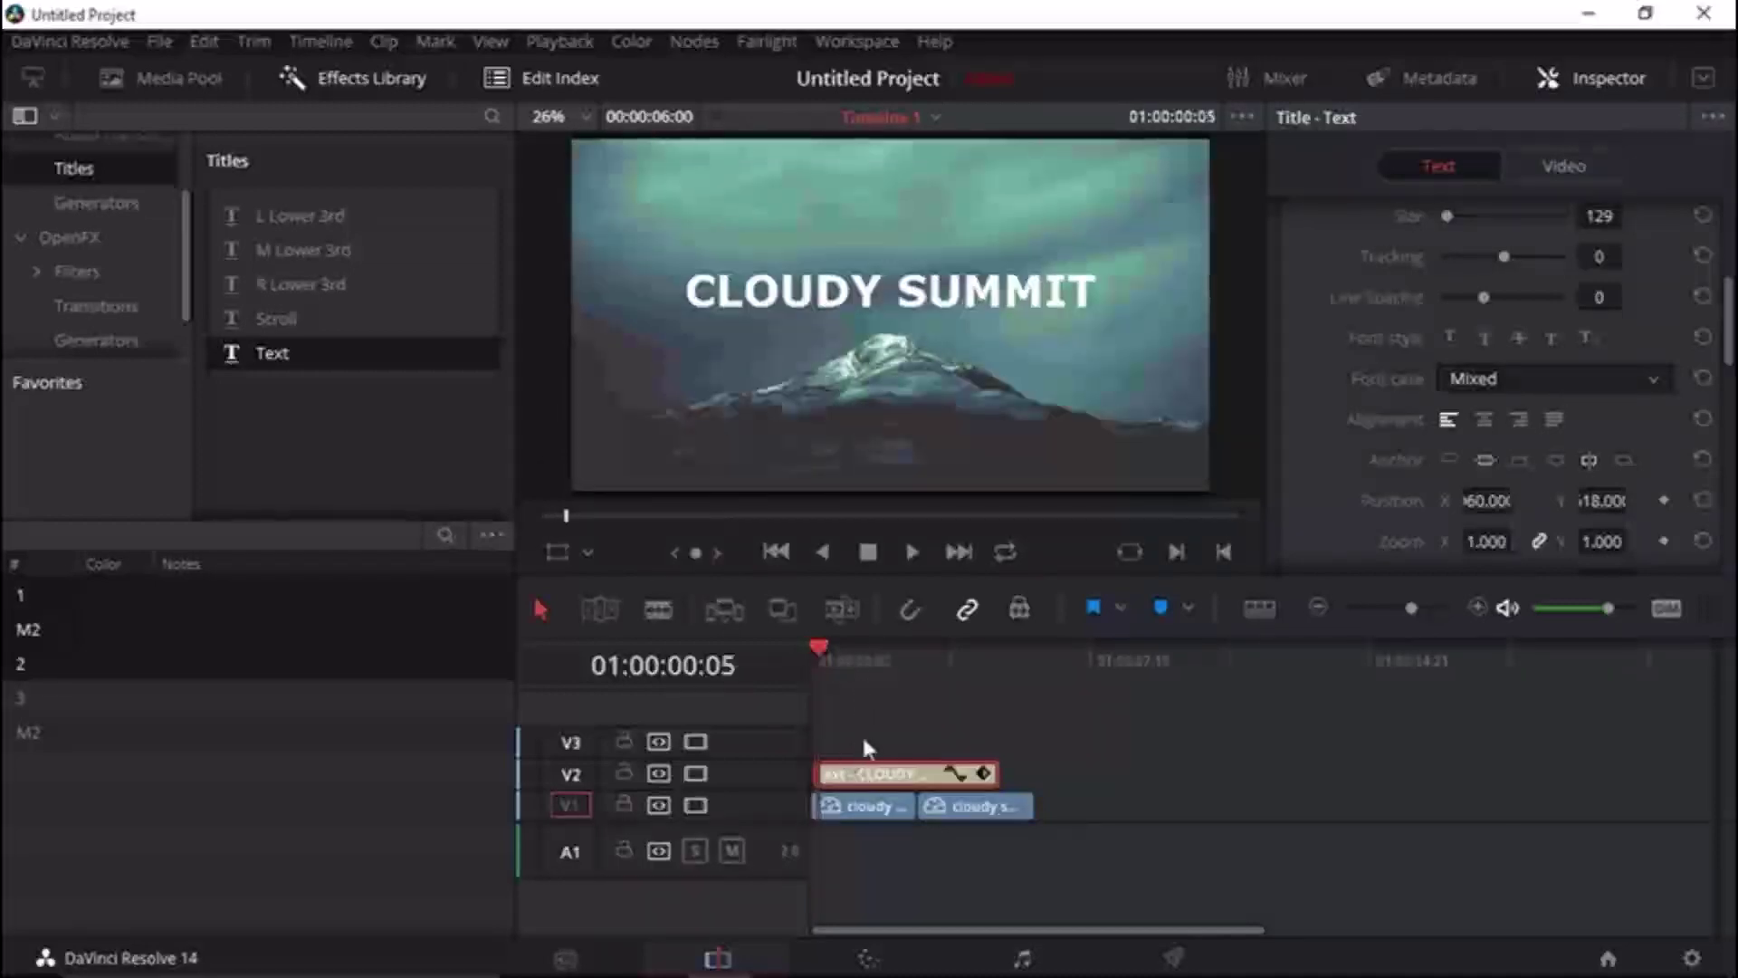
key("b")
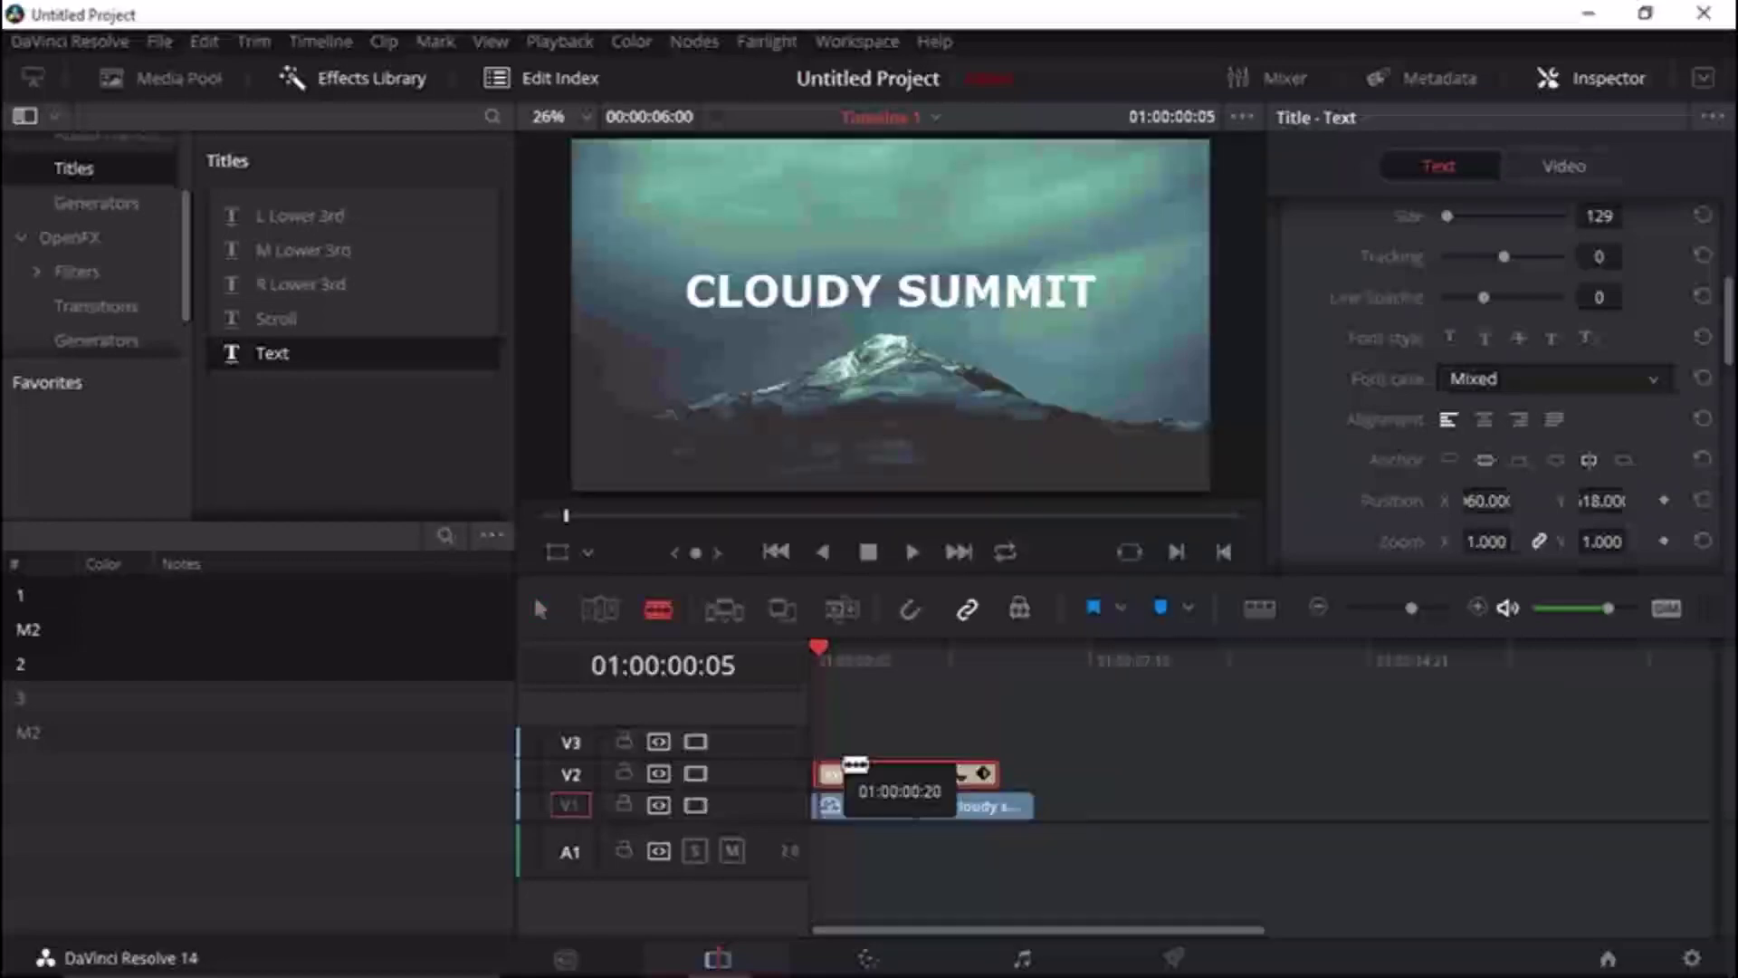
left_click(851, 774)
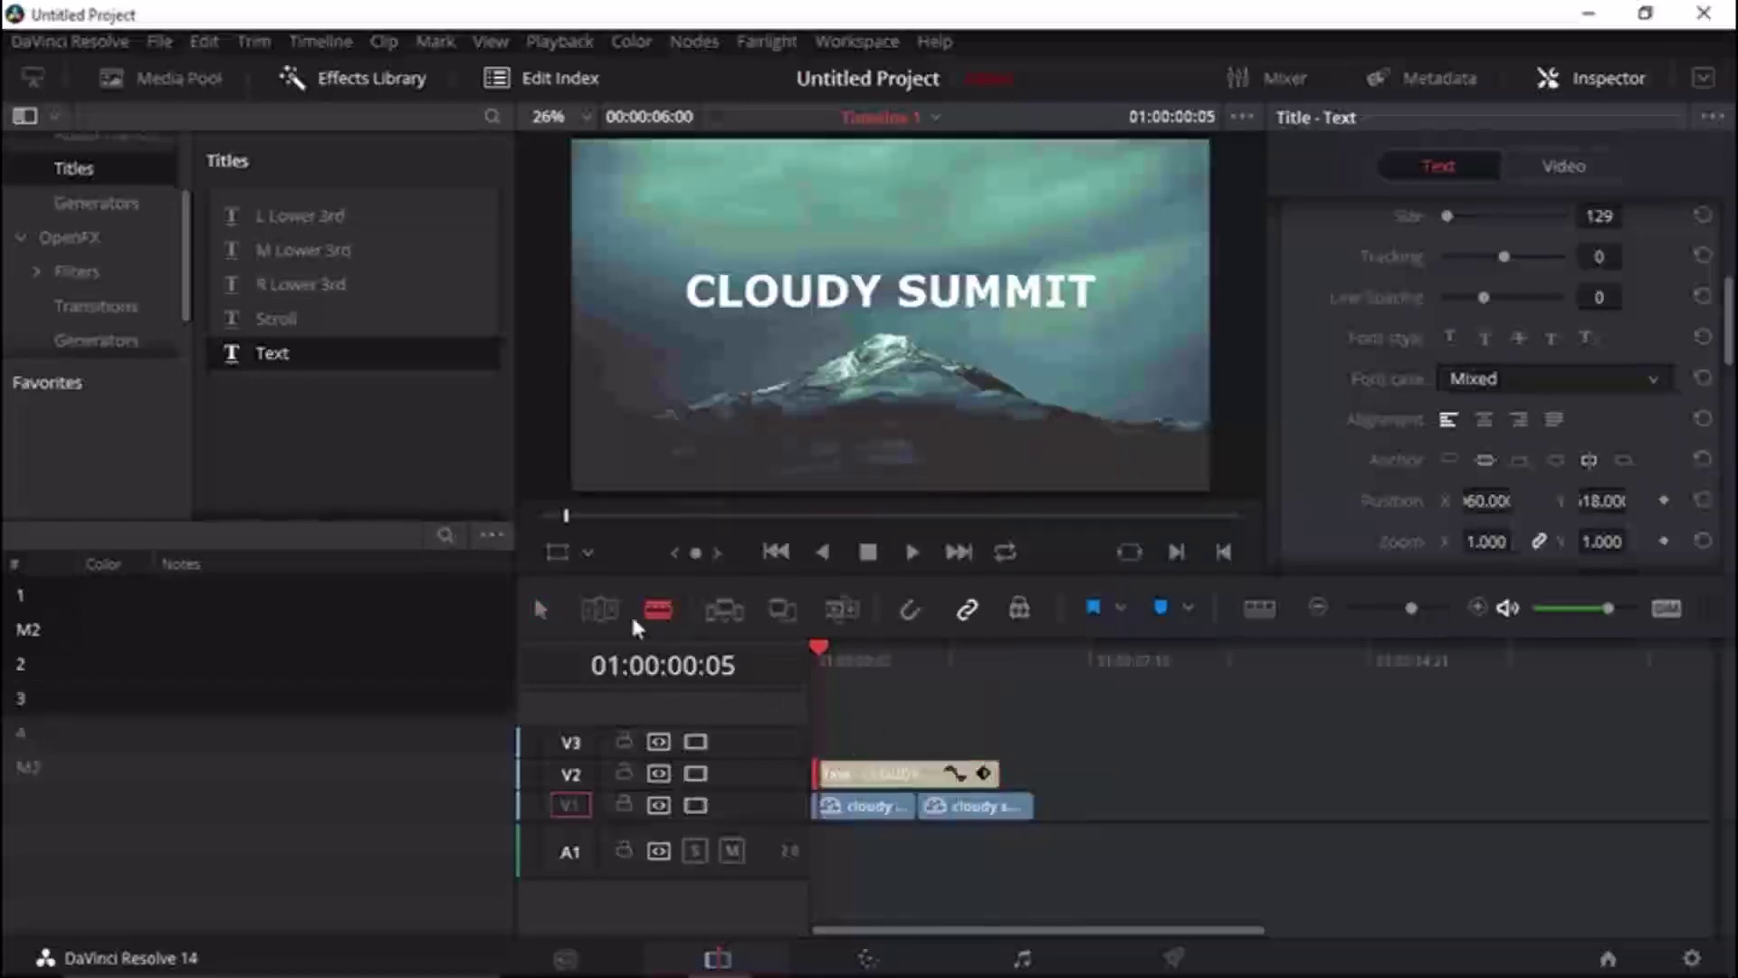
left_click(545, 616)
left_click_drag(912, 785, 1105, 743)
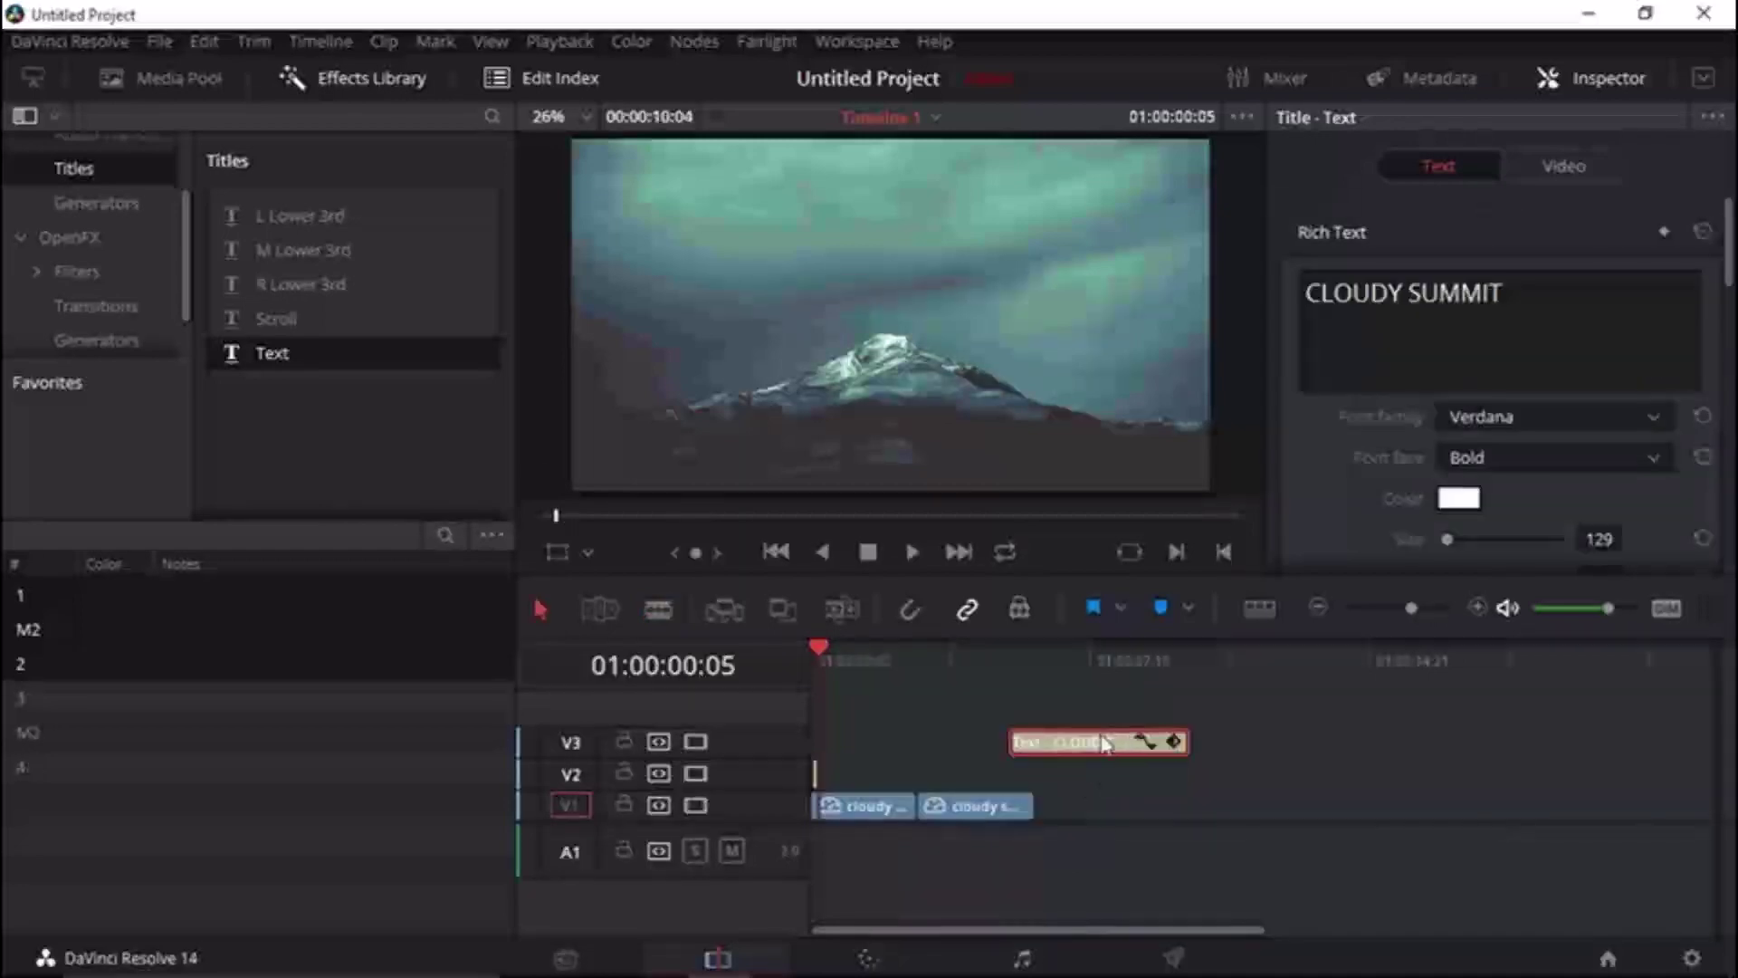
Locate the start of the second glitch at 01:00:01:08 and place the remaining title on track V2 from that frame.
left_click(867, 961)
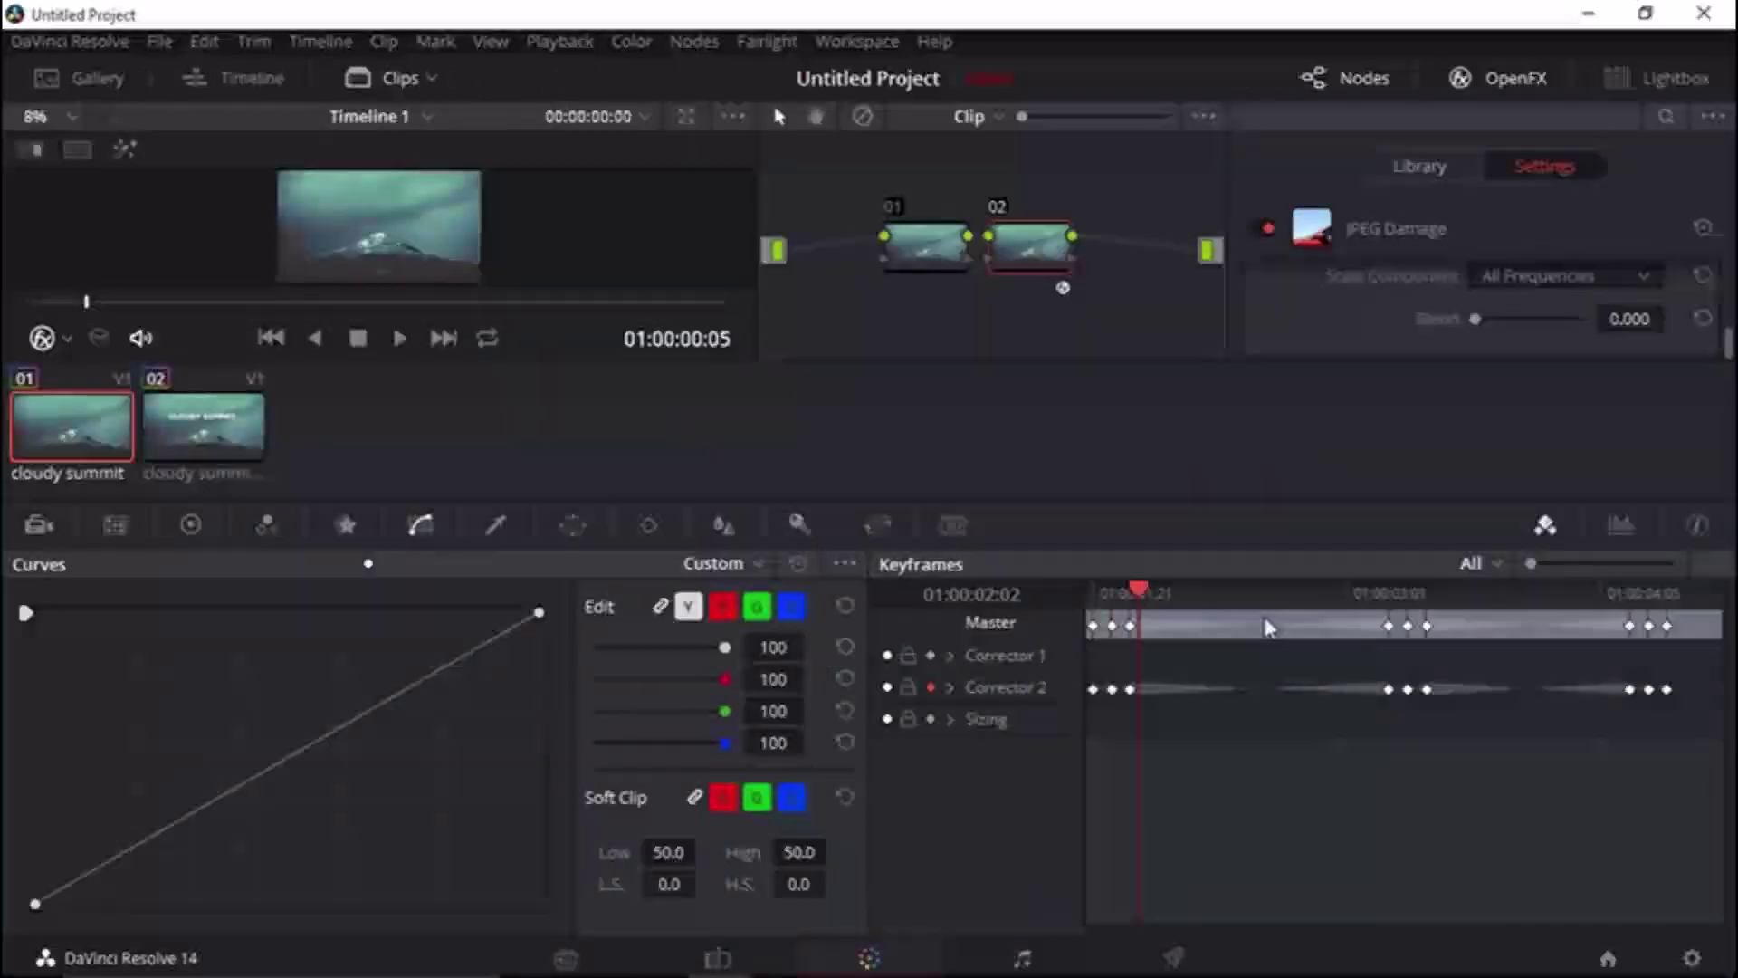
left_click_drag(1140, 590, 1414, 589)
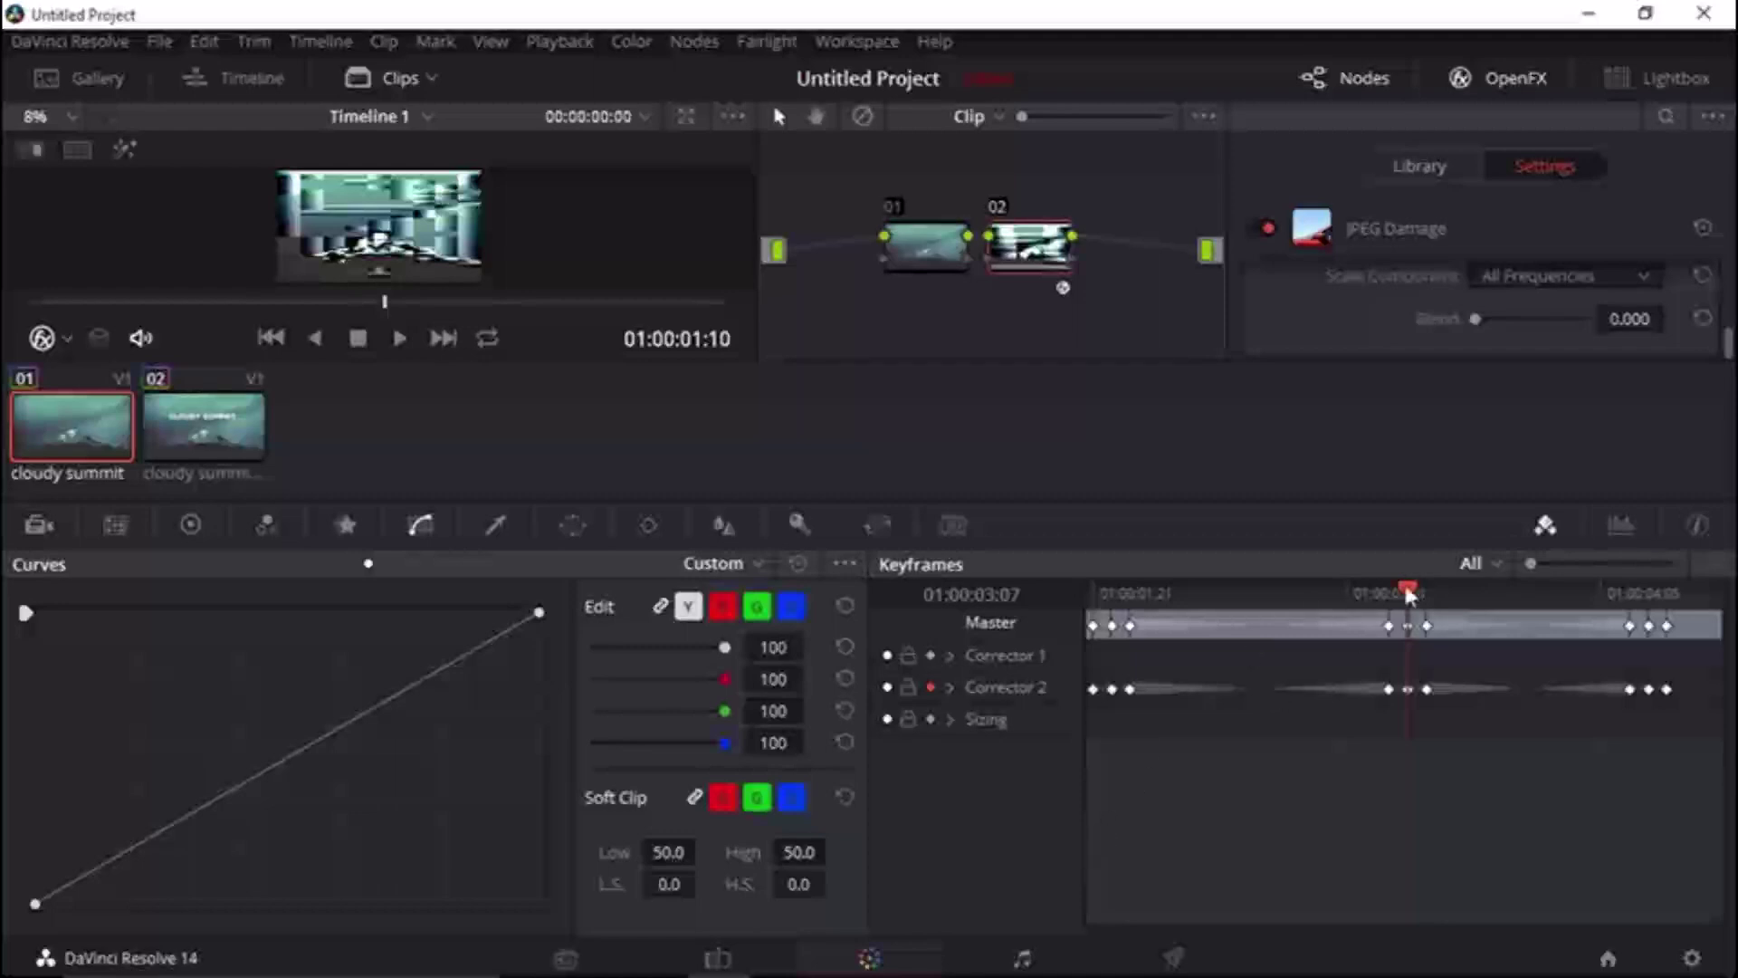
left_click_drag(1403, 583, 1397, 590)
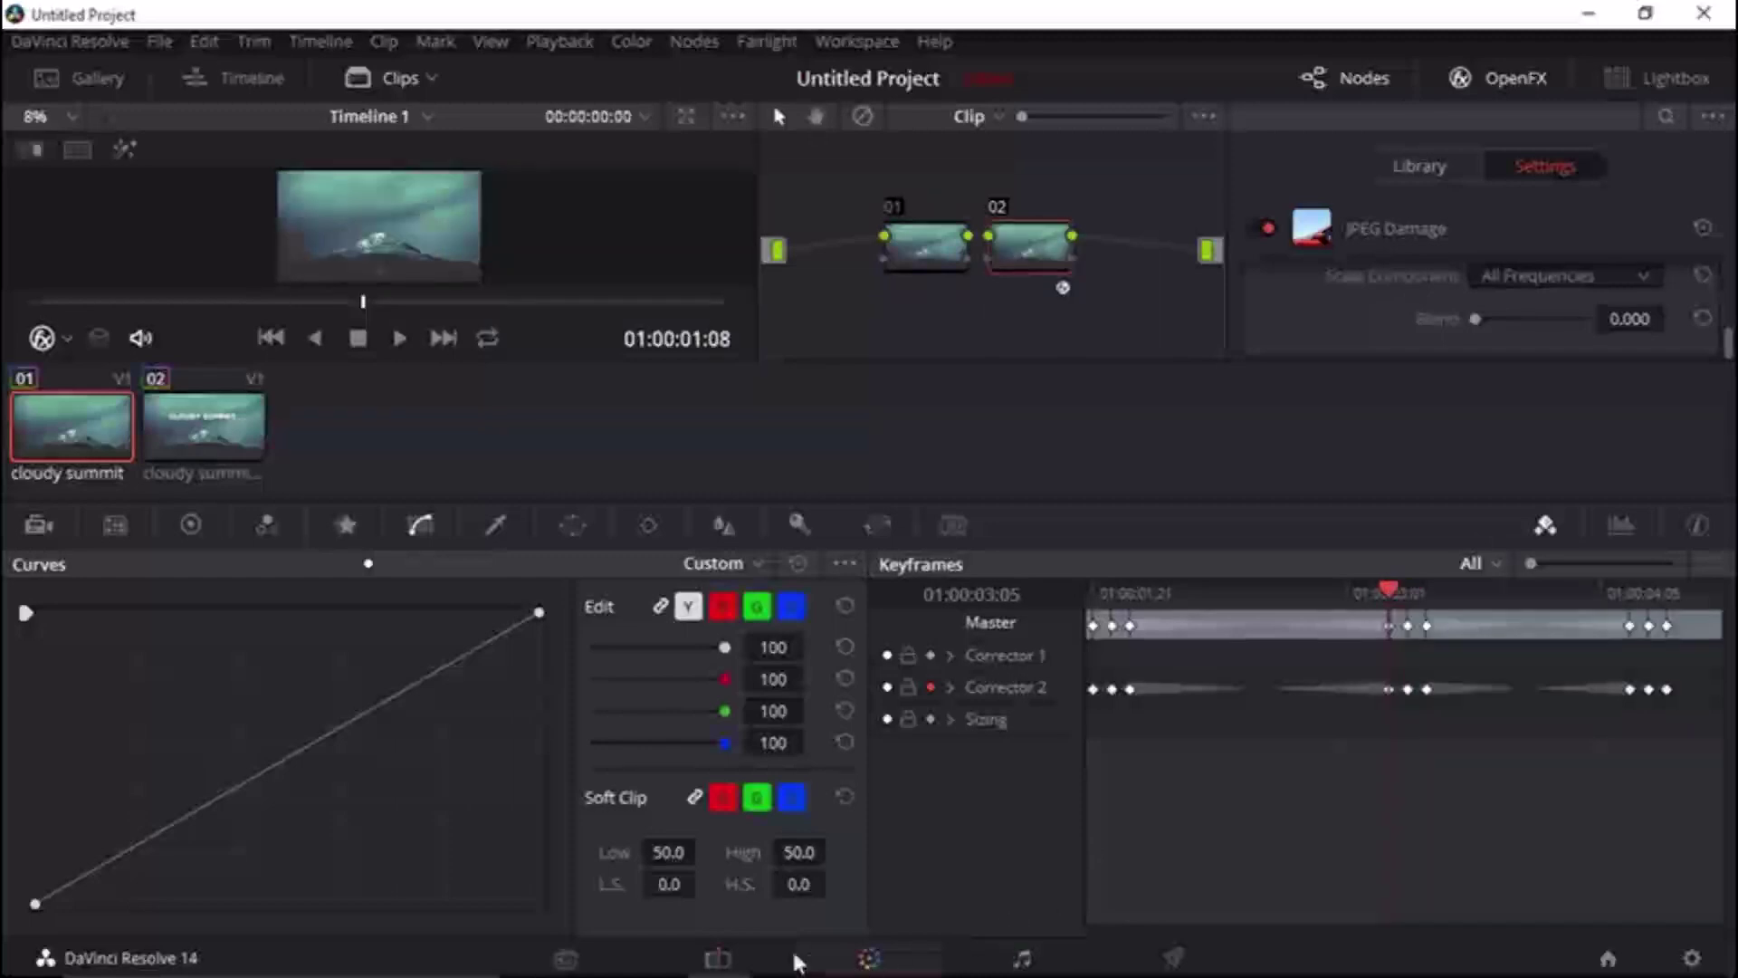
left_click(719, 961)
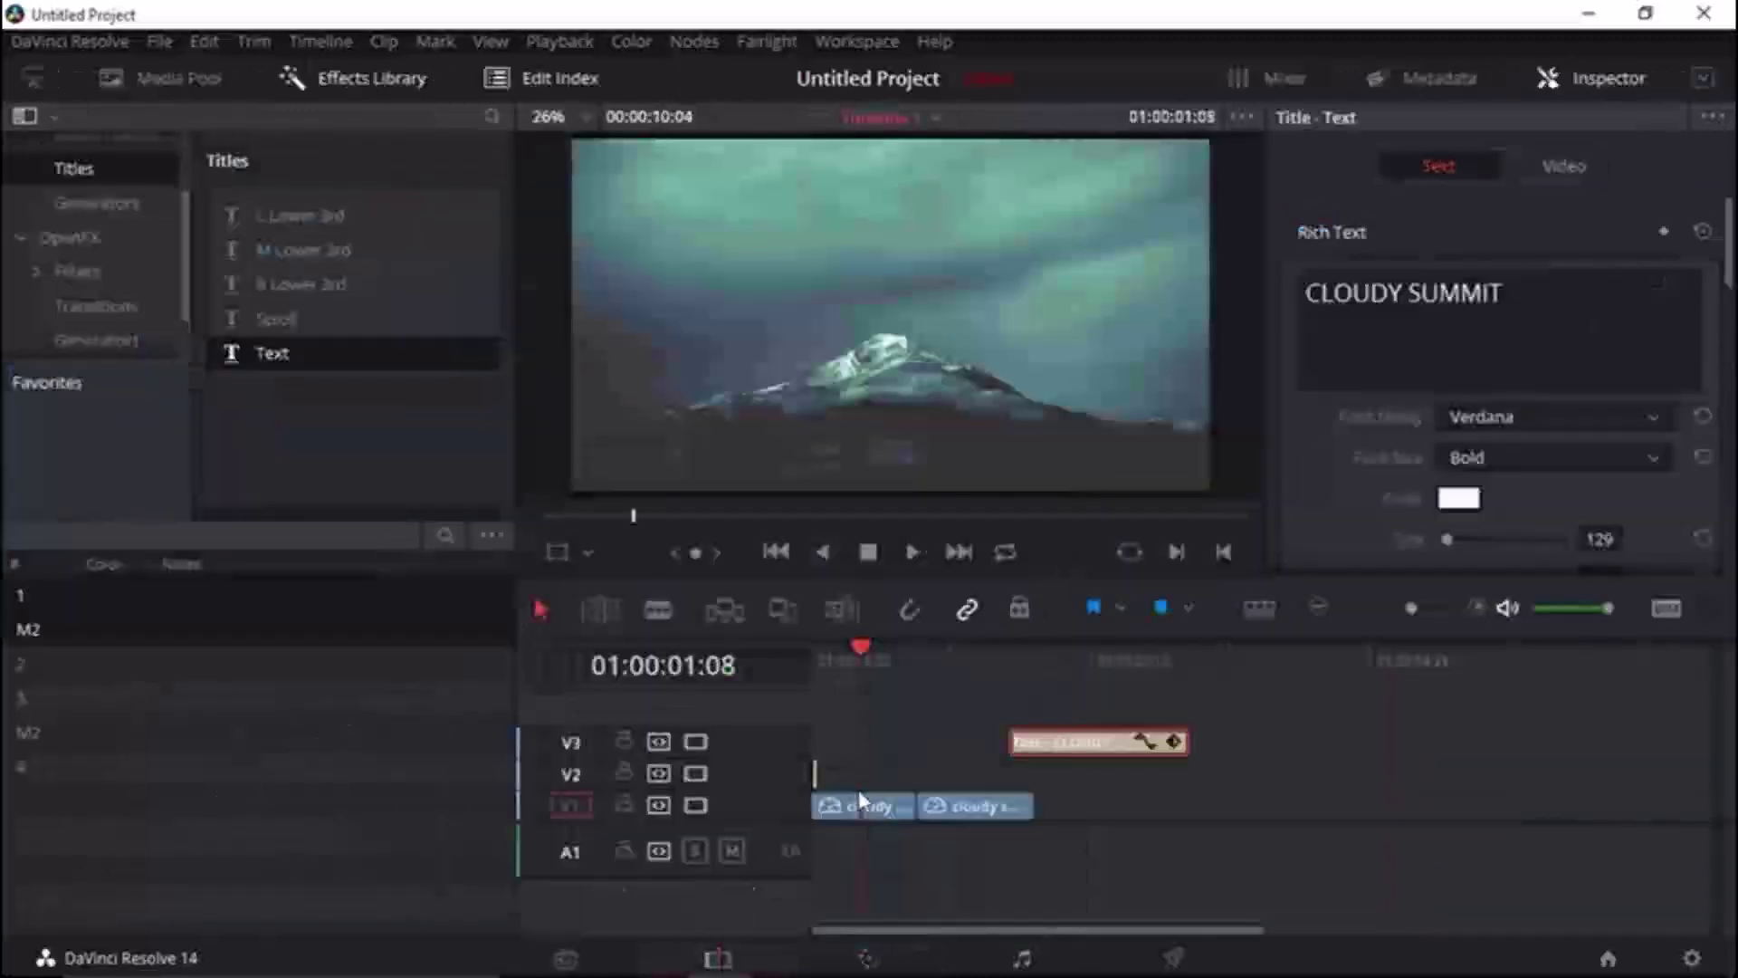
left_click_drag(1053, 745, 901, 776)
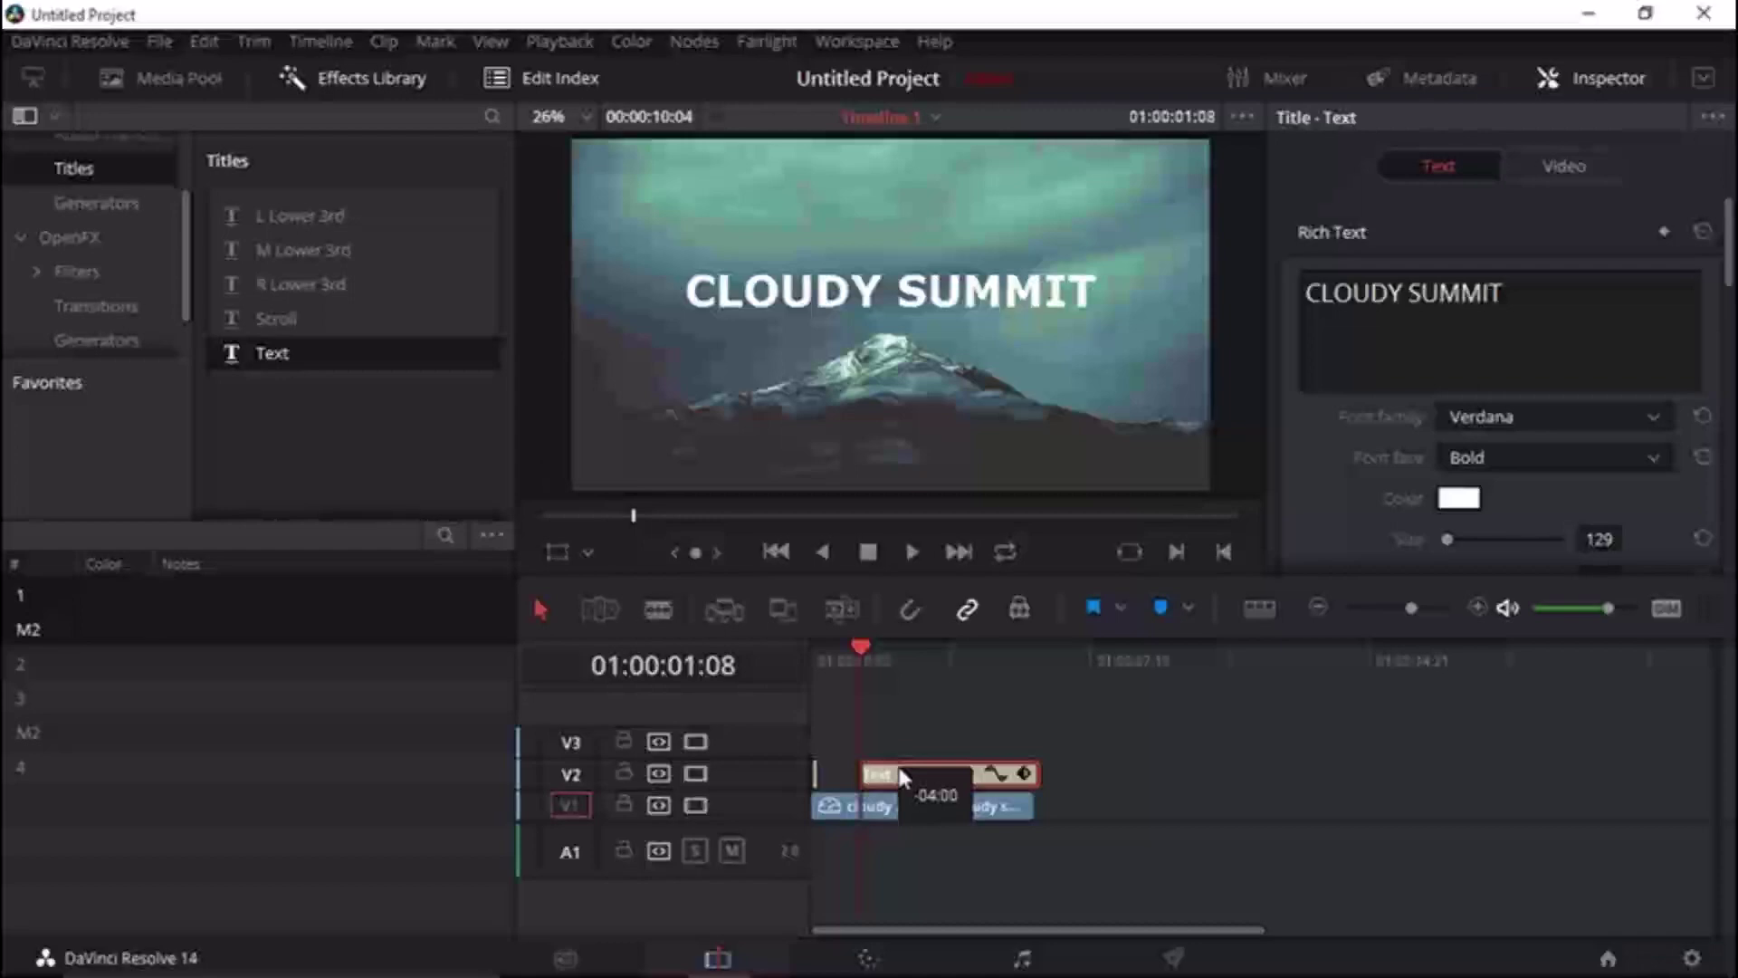
Split the title on V2 at 01:00:01:10 and move the longer remainder to track V4 past the video clips.
left_click_drag(903, 776, 903, 777)
left_click_drag(860, 643, 864, 648)
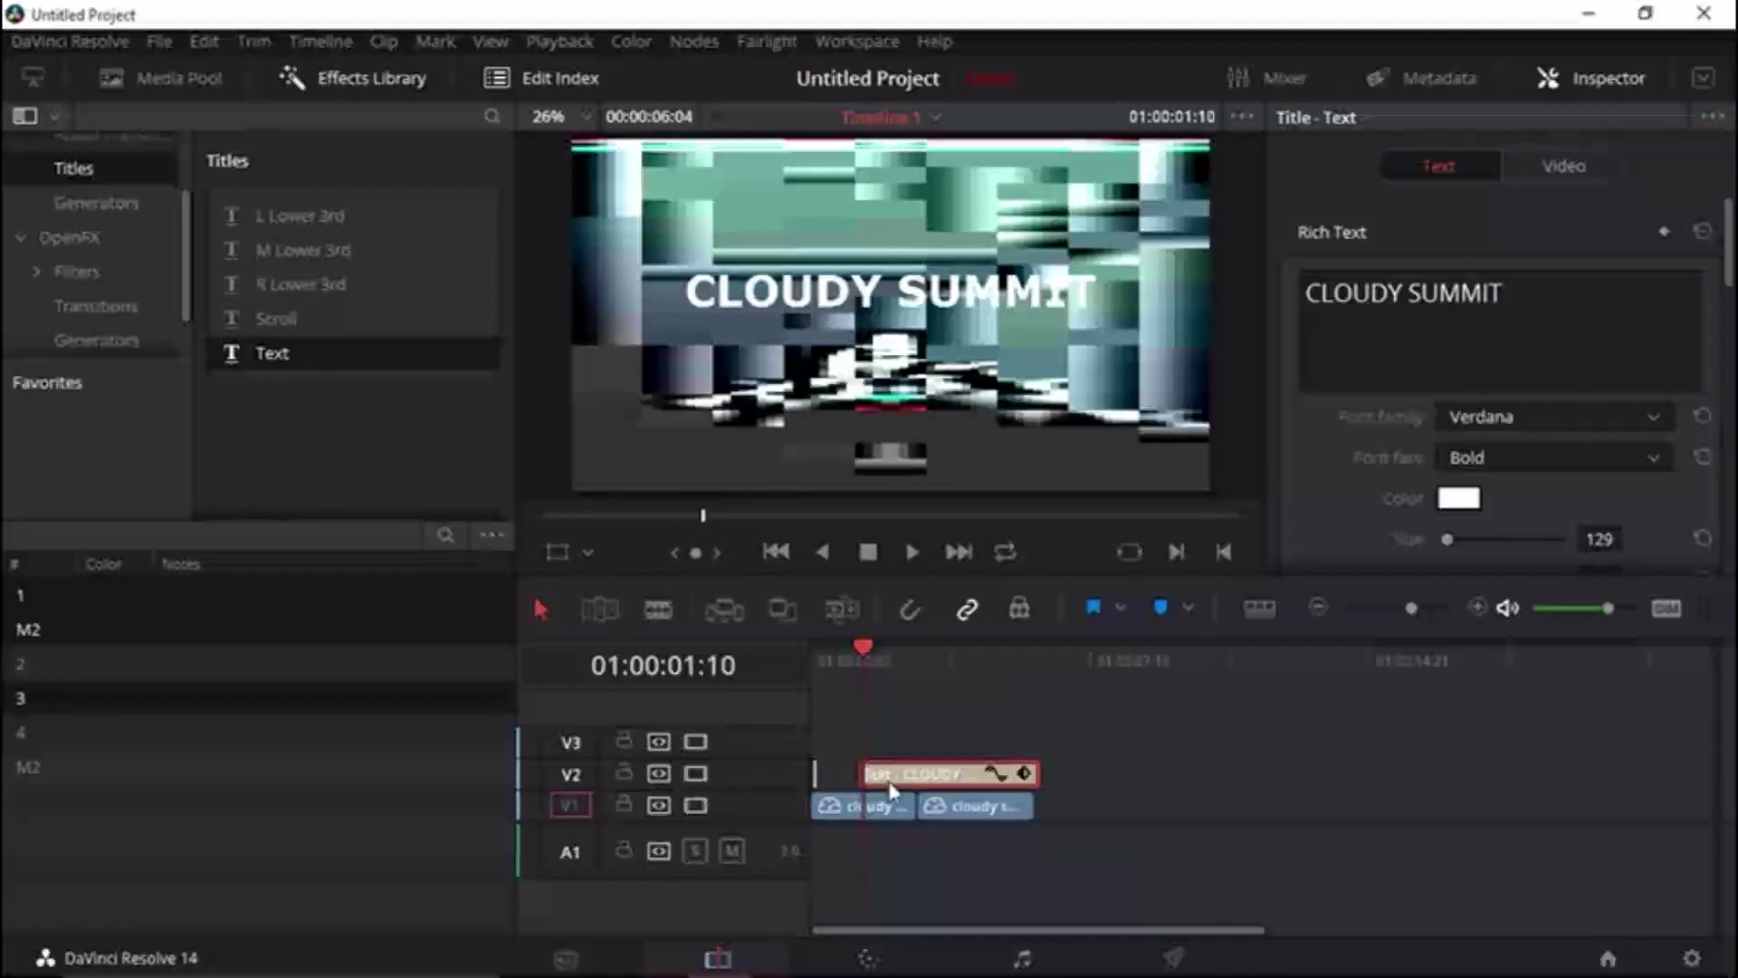
key("ctrl+b")
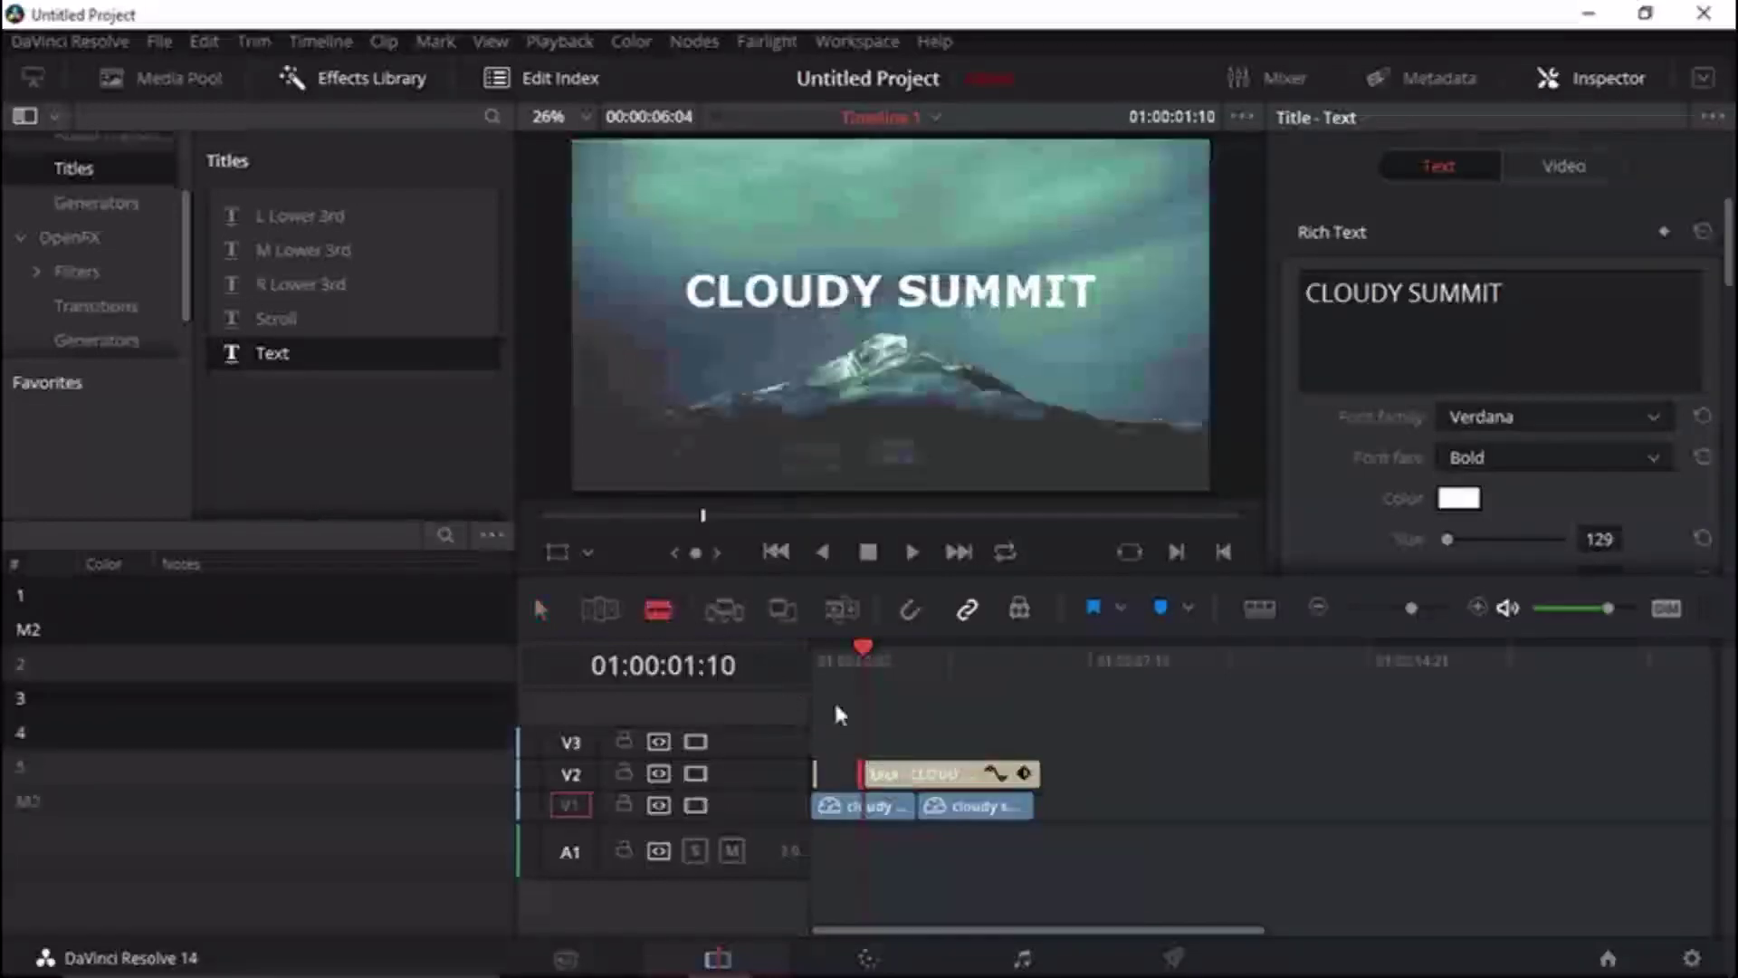
left_click_drag(930, 779, 1132, 725)
Locate the plain clip's third glitch at 01:00:02:10 and place the remaining title on track V2 from that frame.
left_click(869, 960)
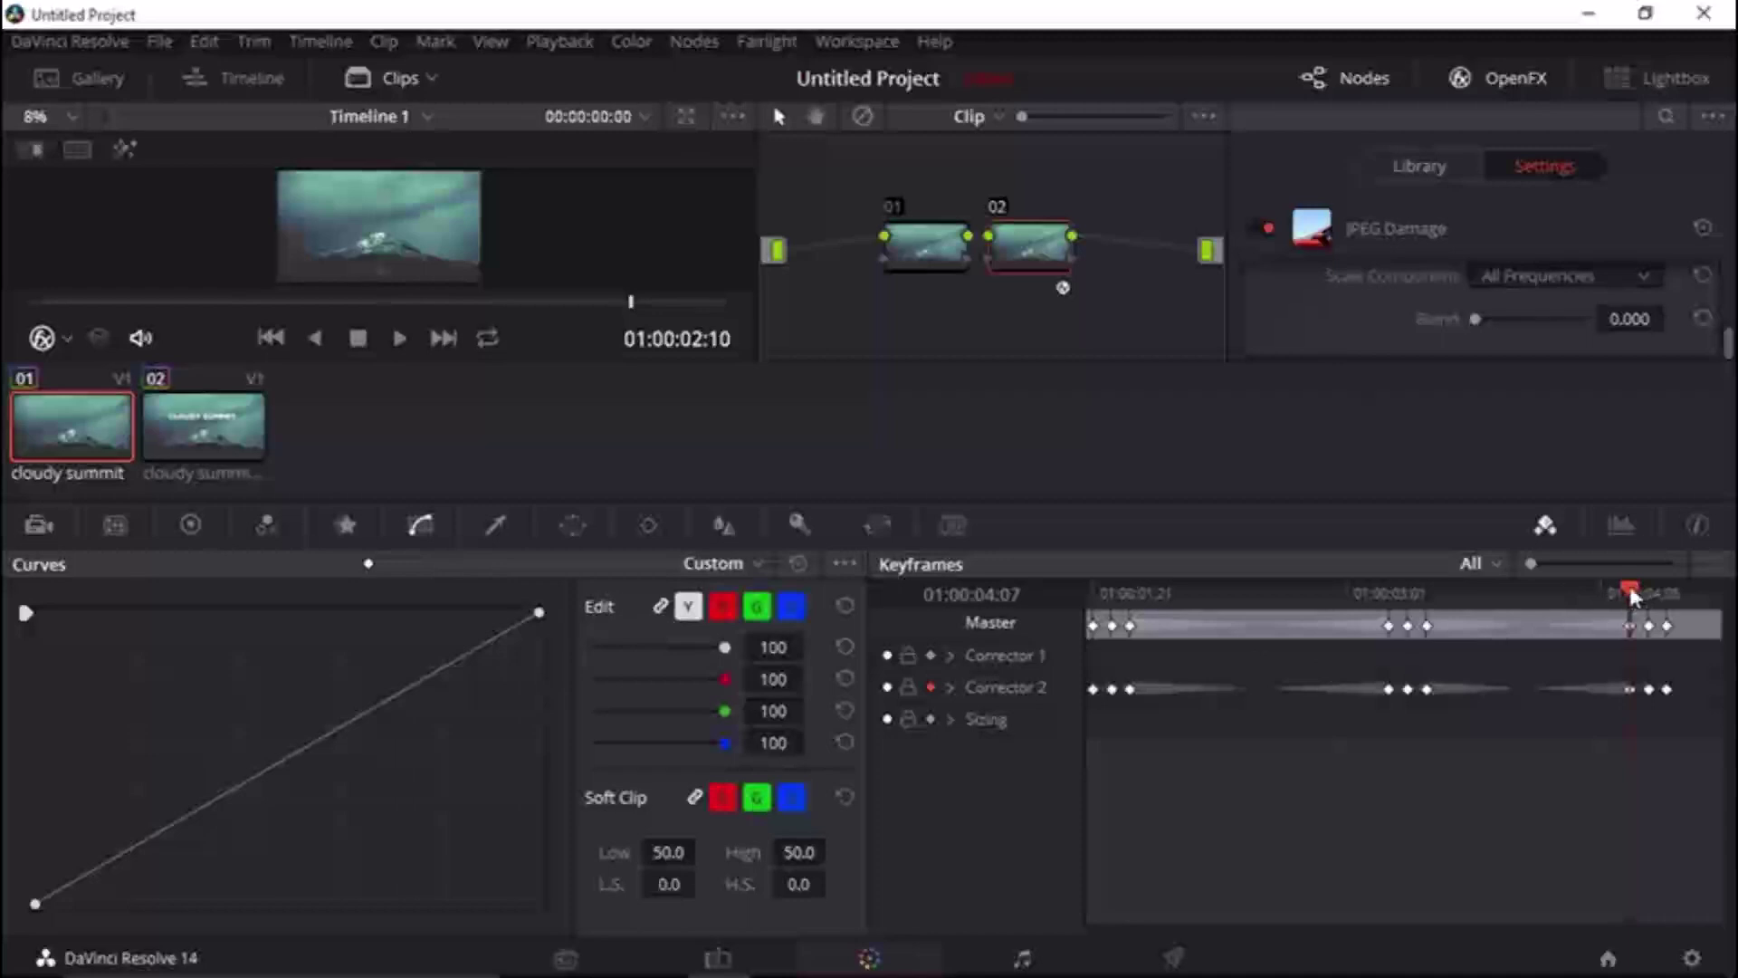
left_click(717, 960)
left_click_drag(1075, 720, 925, 780)
Split the title at about 01:00:02:13, move the longer remainder past the video clips and delete it.
key("b")
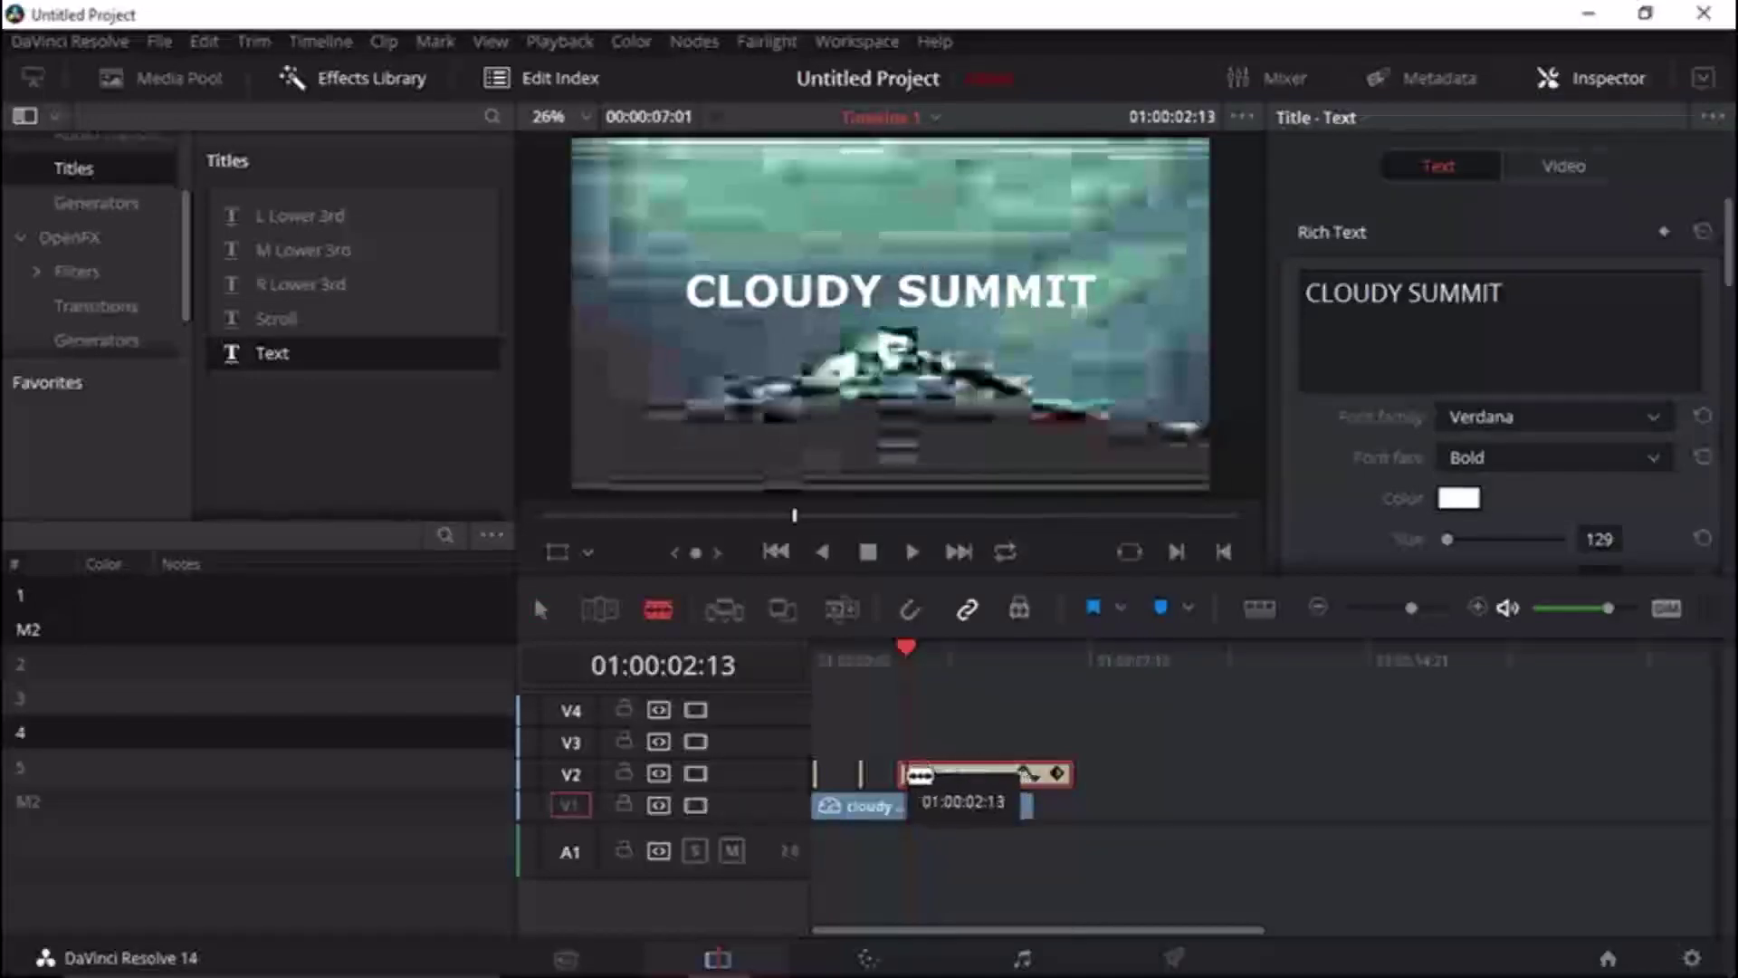
key("a")
left_click_drag(1017, 773, 1213, 715)
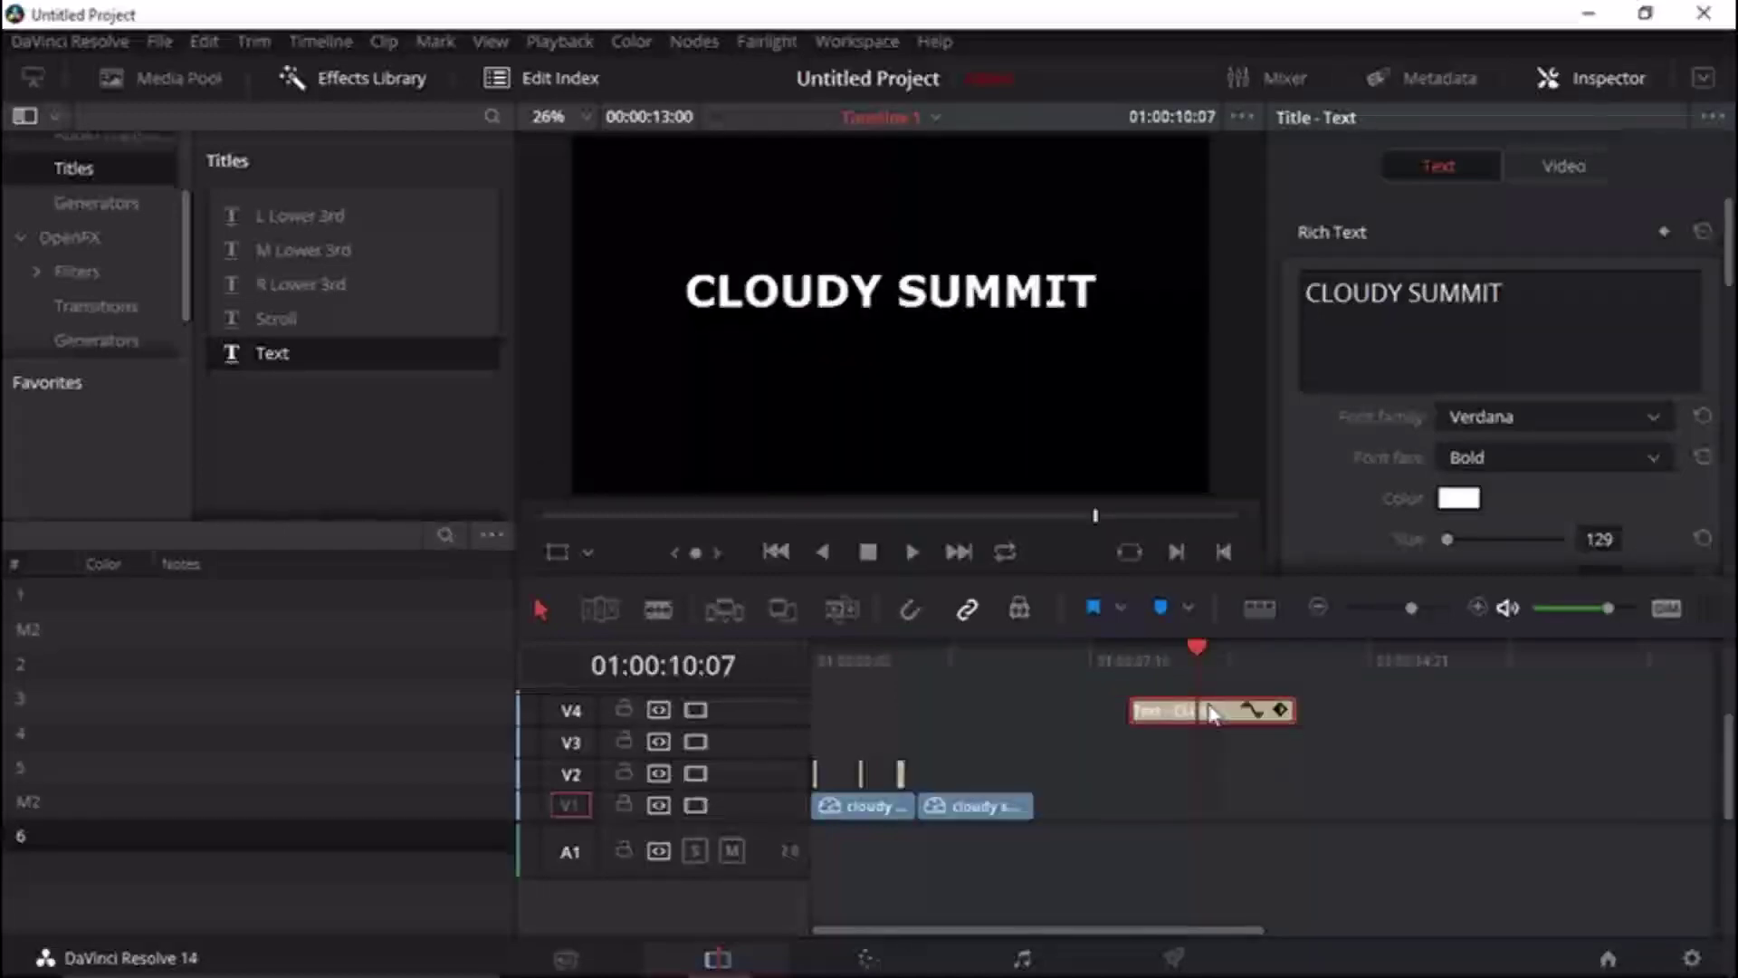
key("Delete")
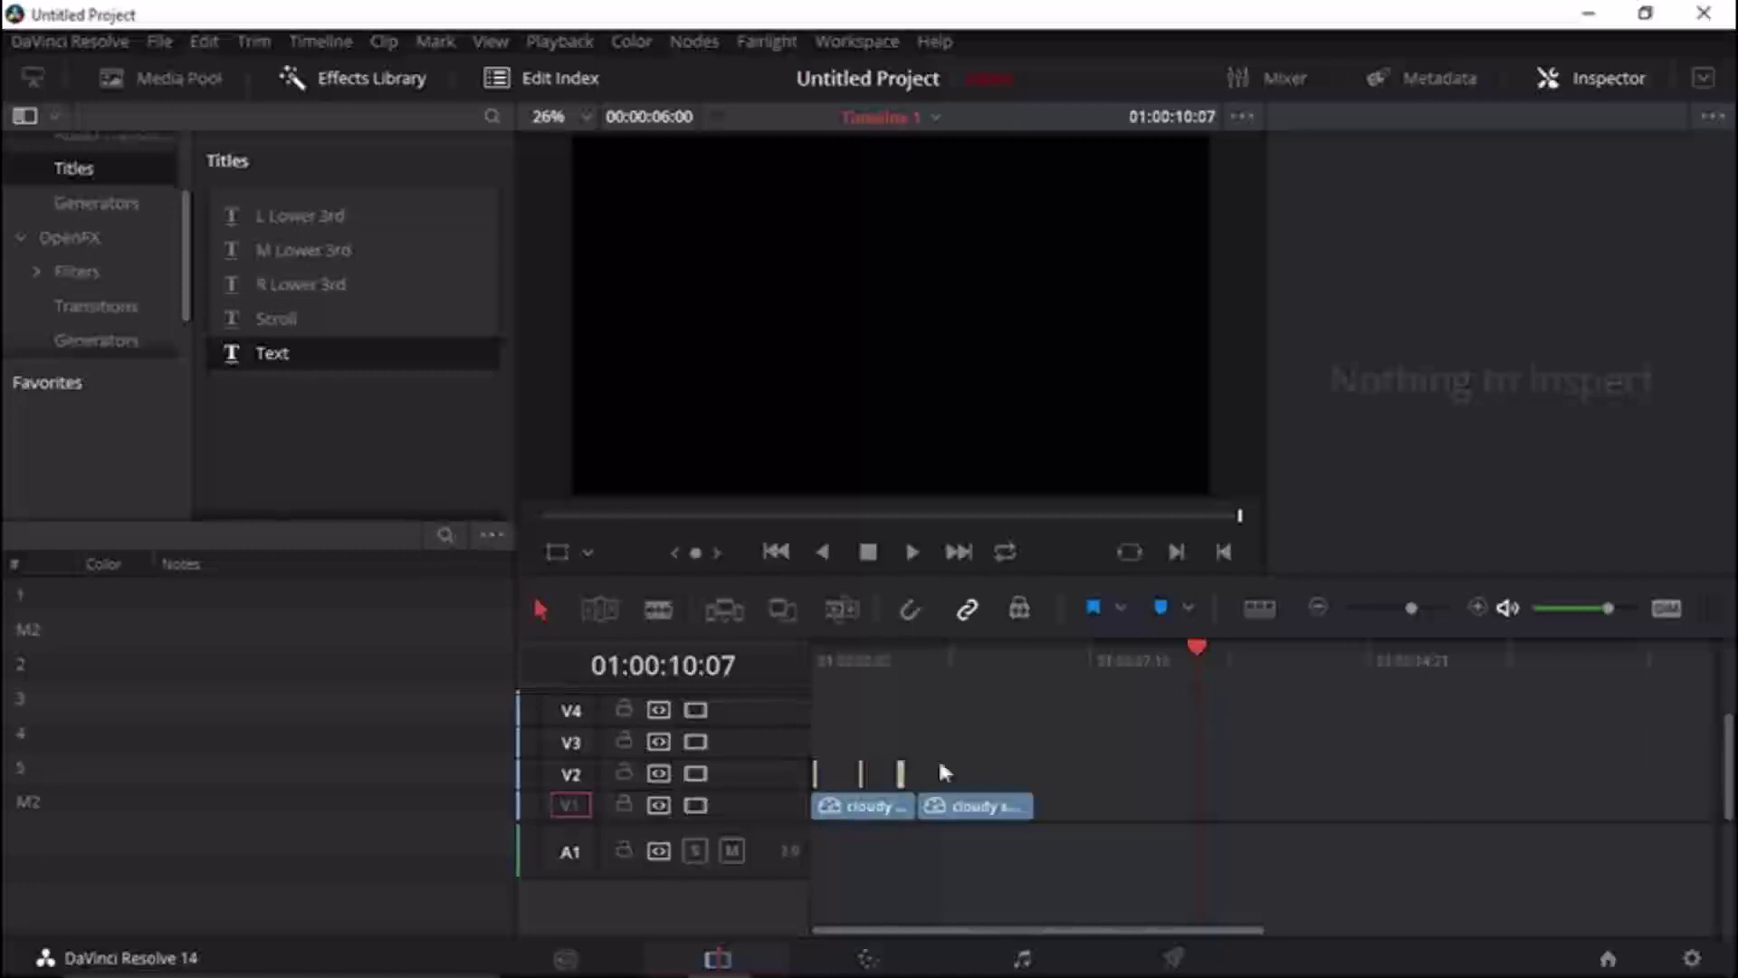
Play the timeline from 01:00:00:02 to review the glitches and title flashes across both clips.
left_click(815, 667)
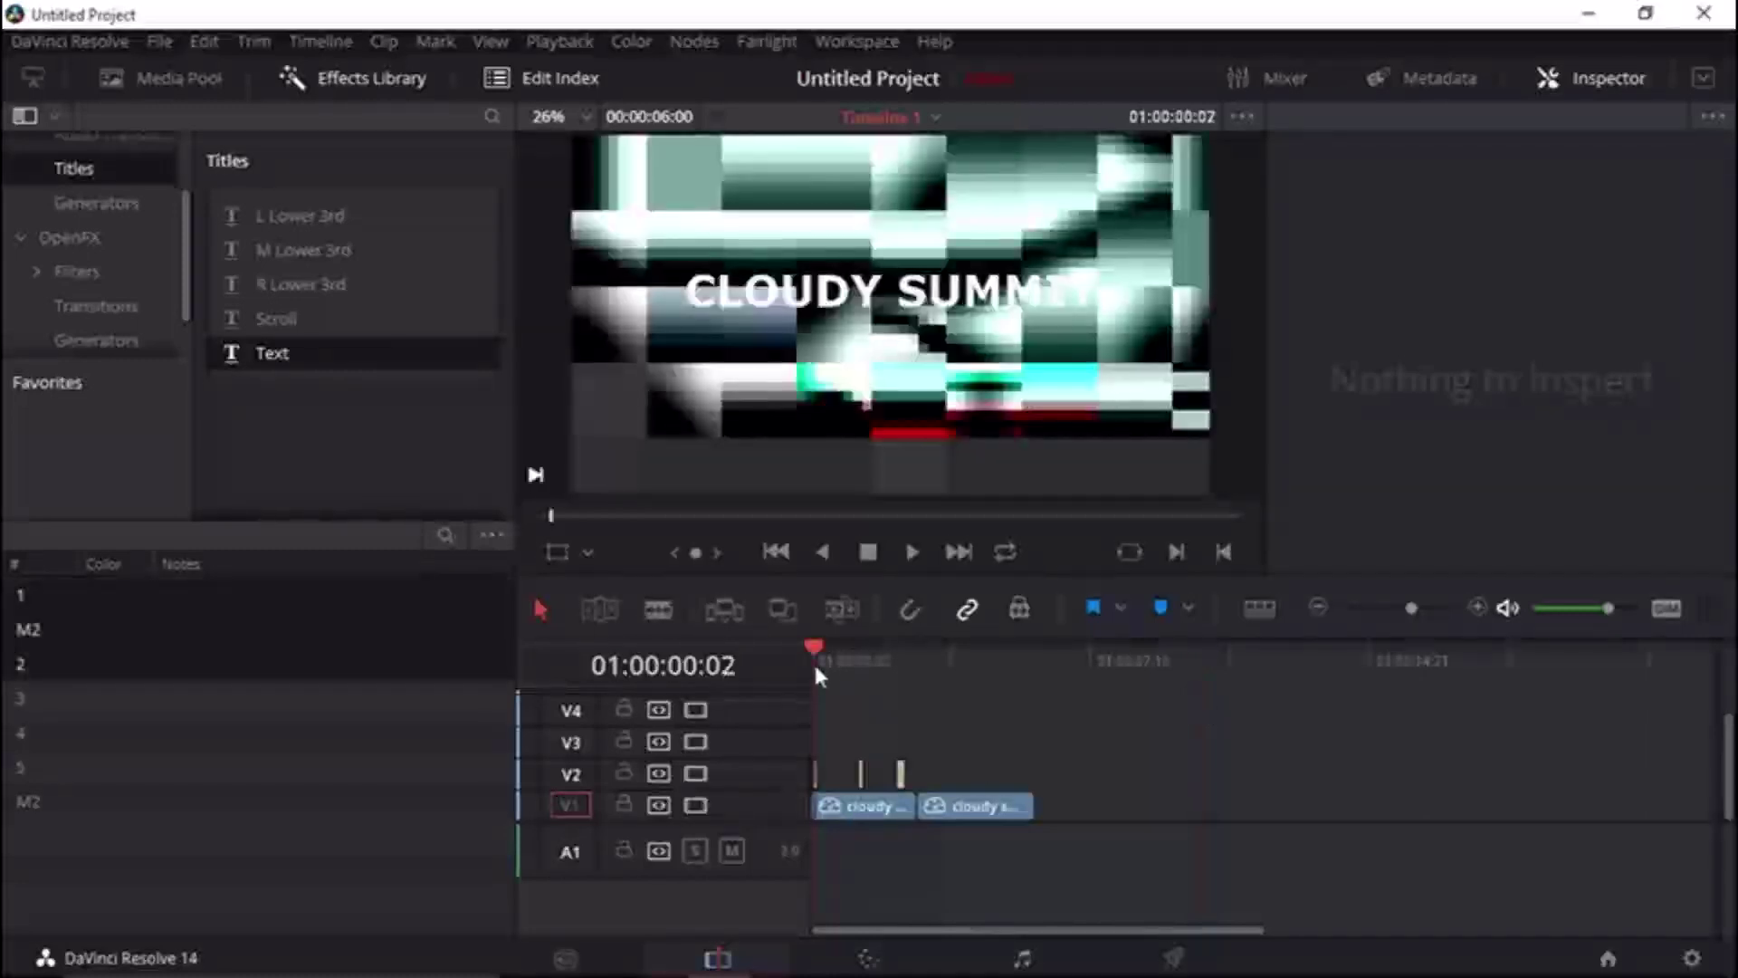
key("space")
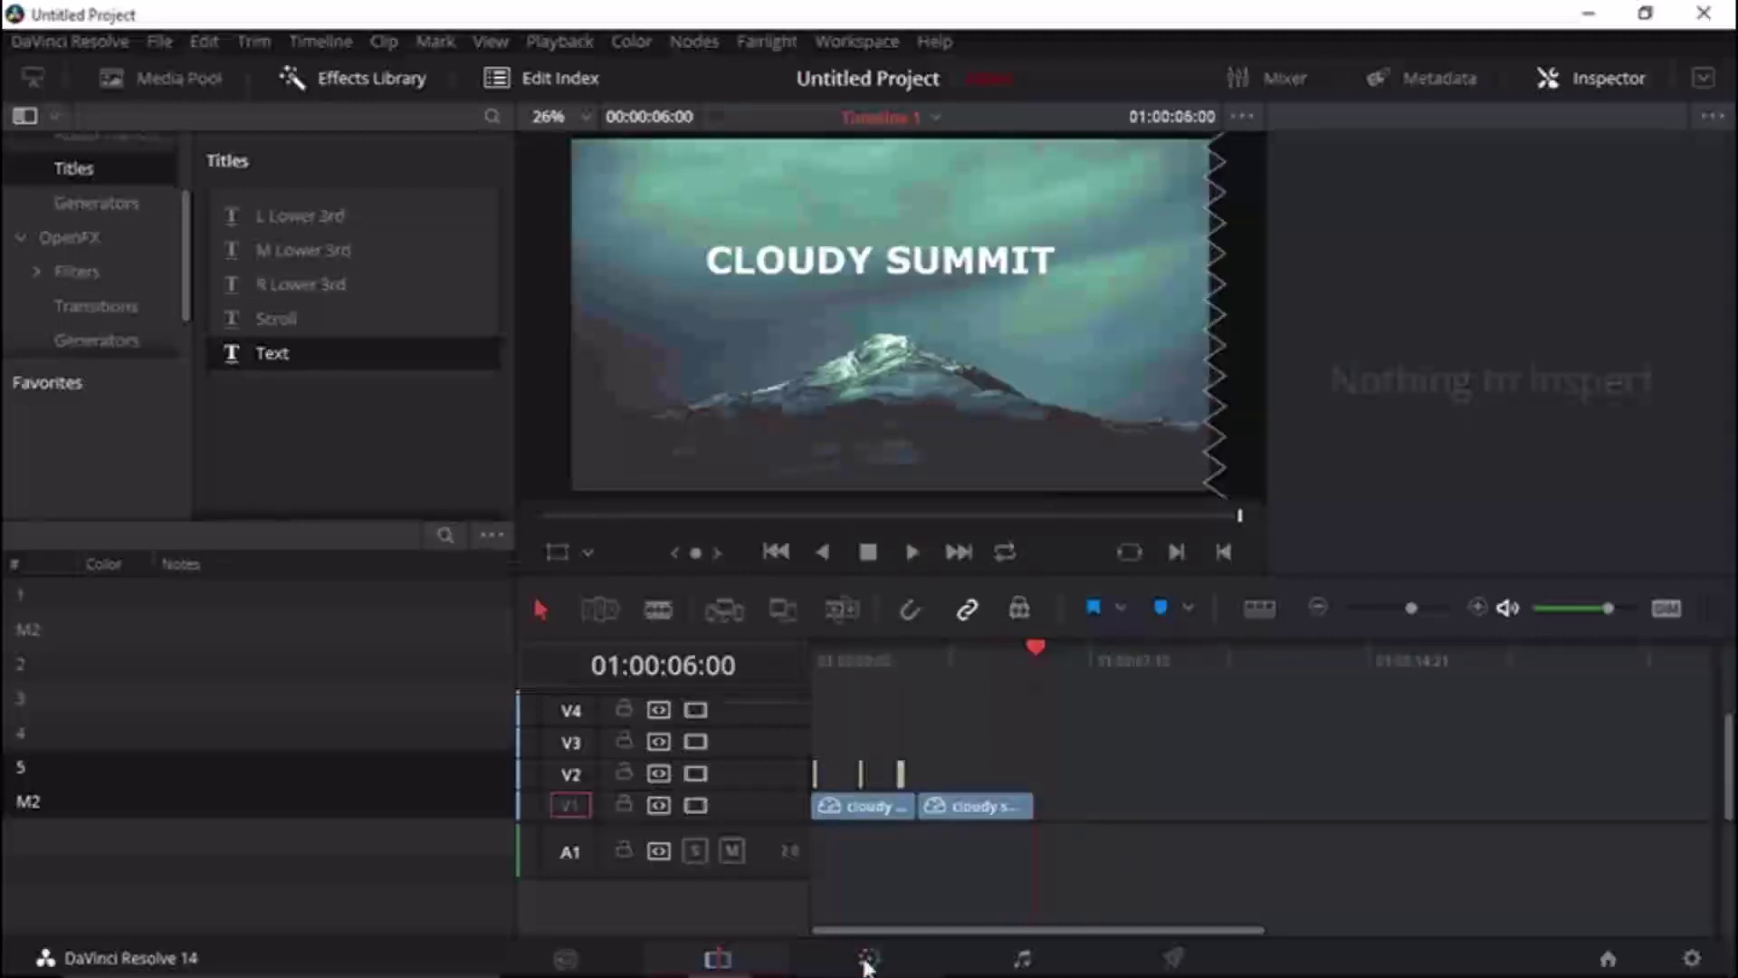
left_click(867, 960)
left_click(985, 808)
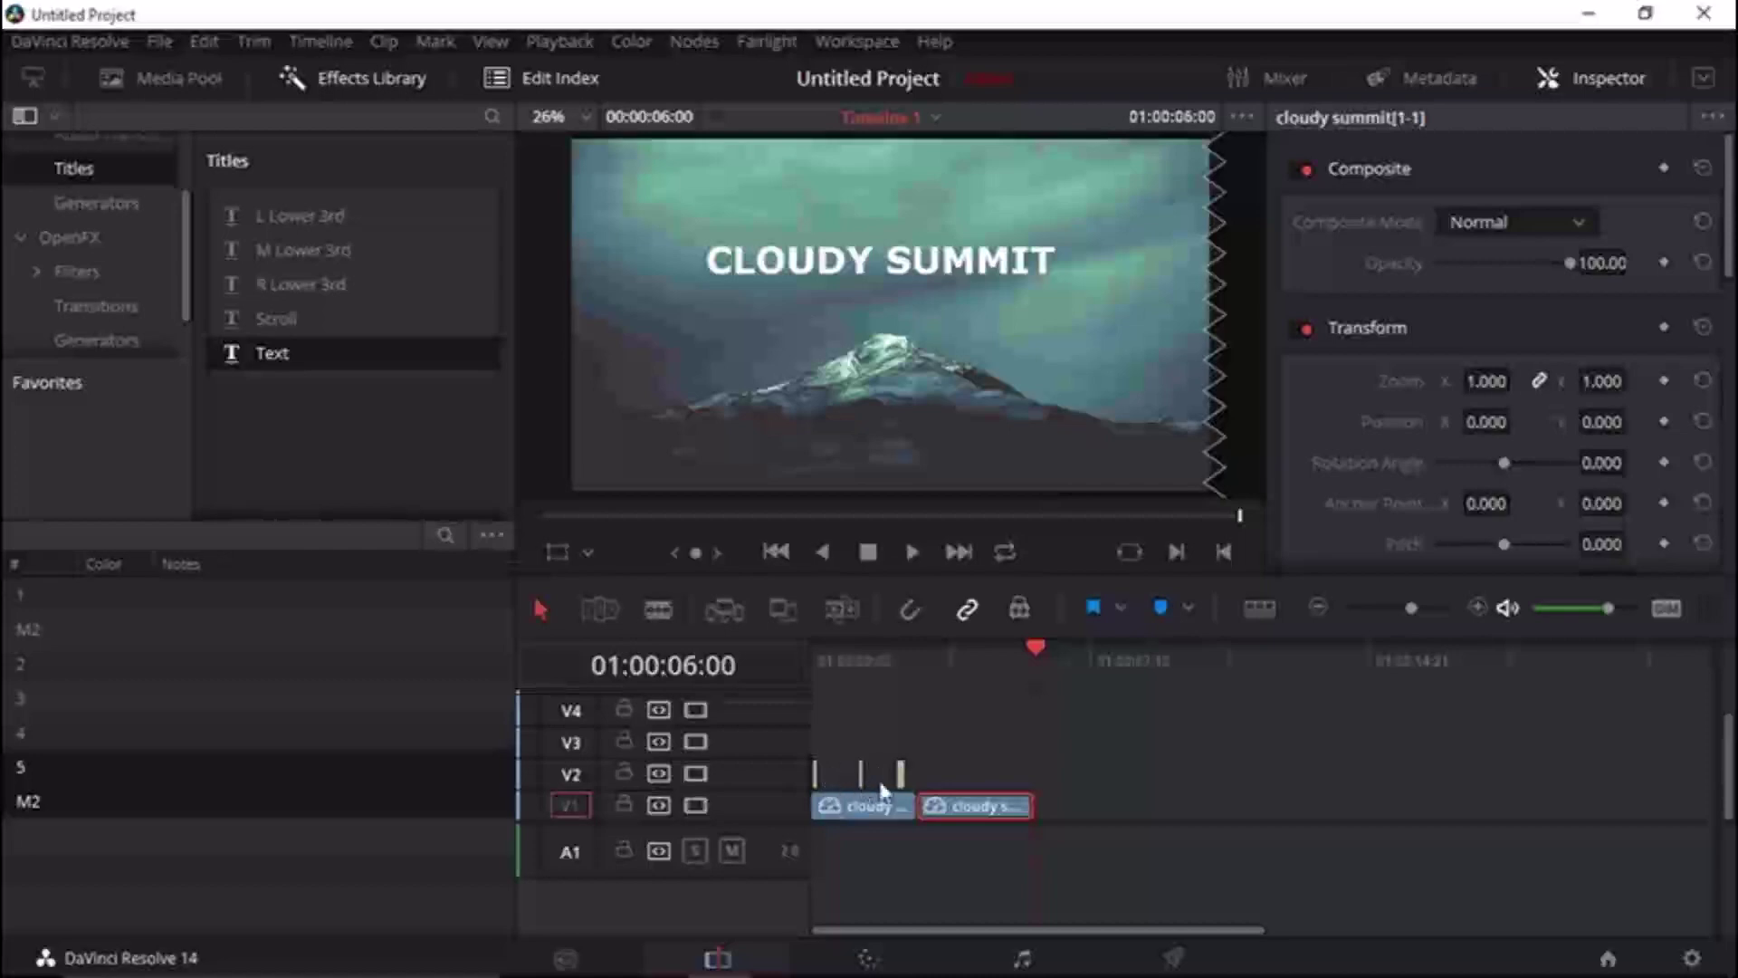
left_click(860, 812)
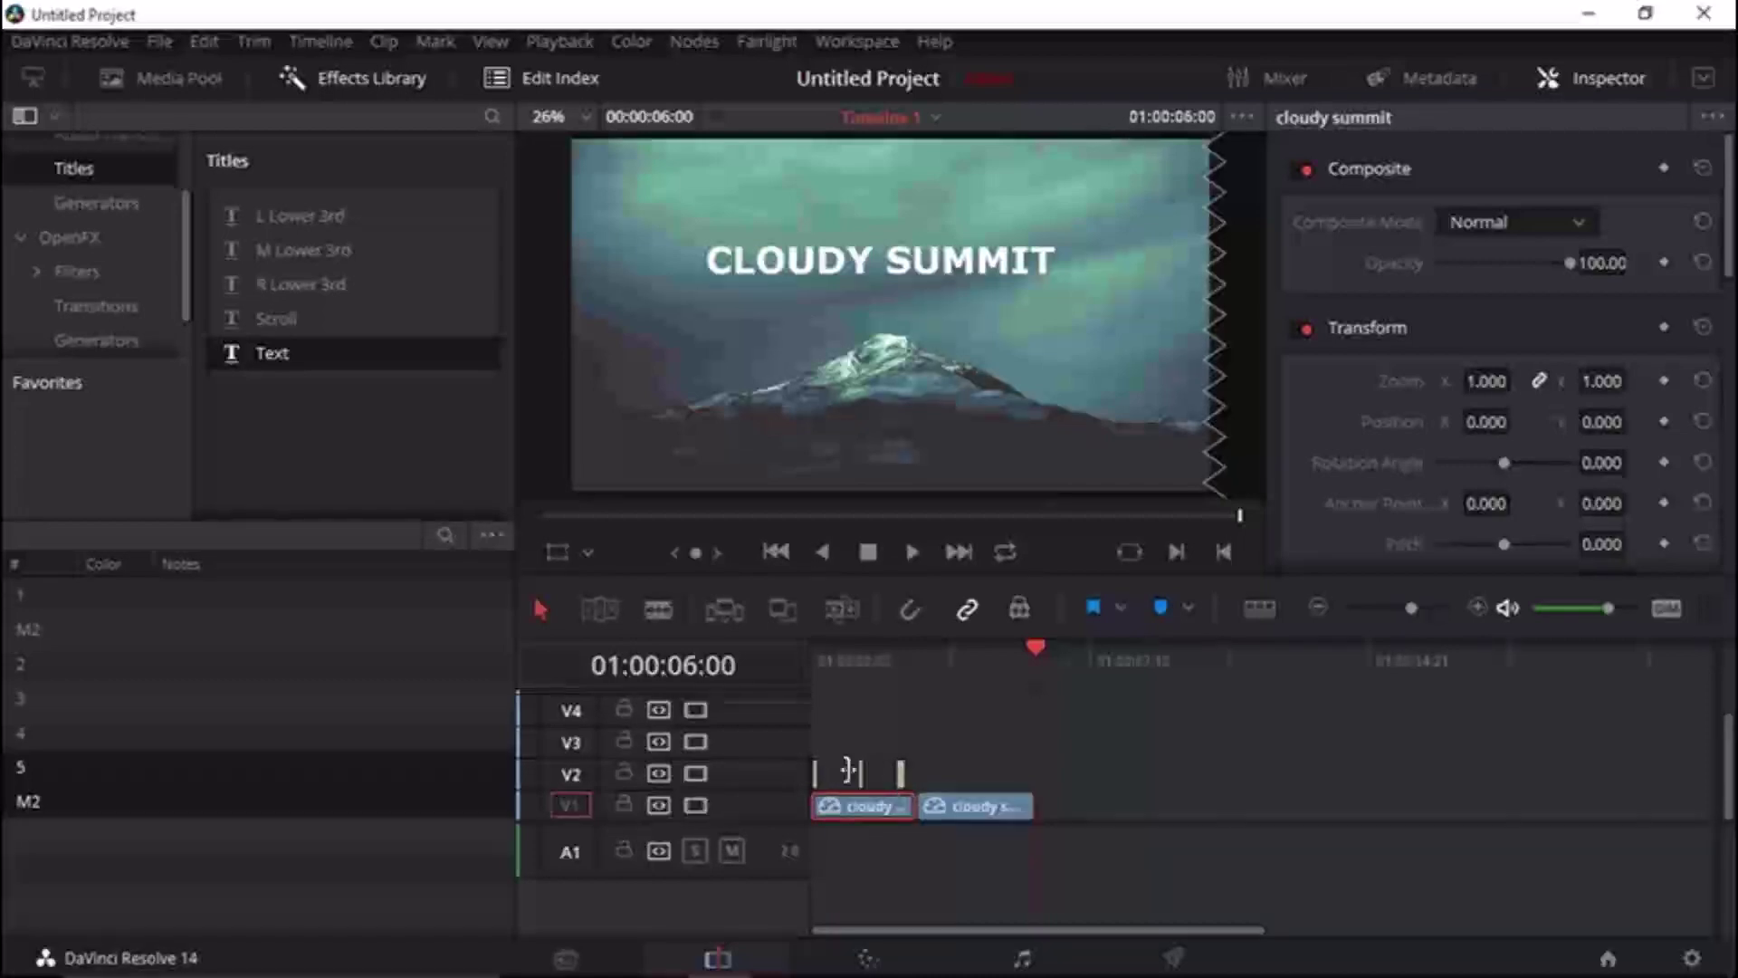
left_click(956, 809)
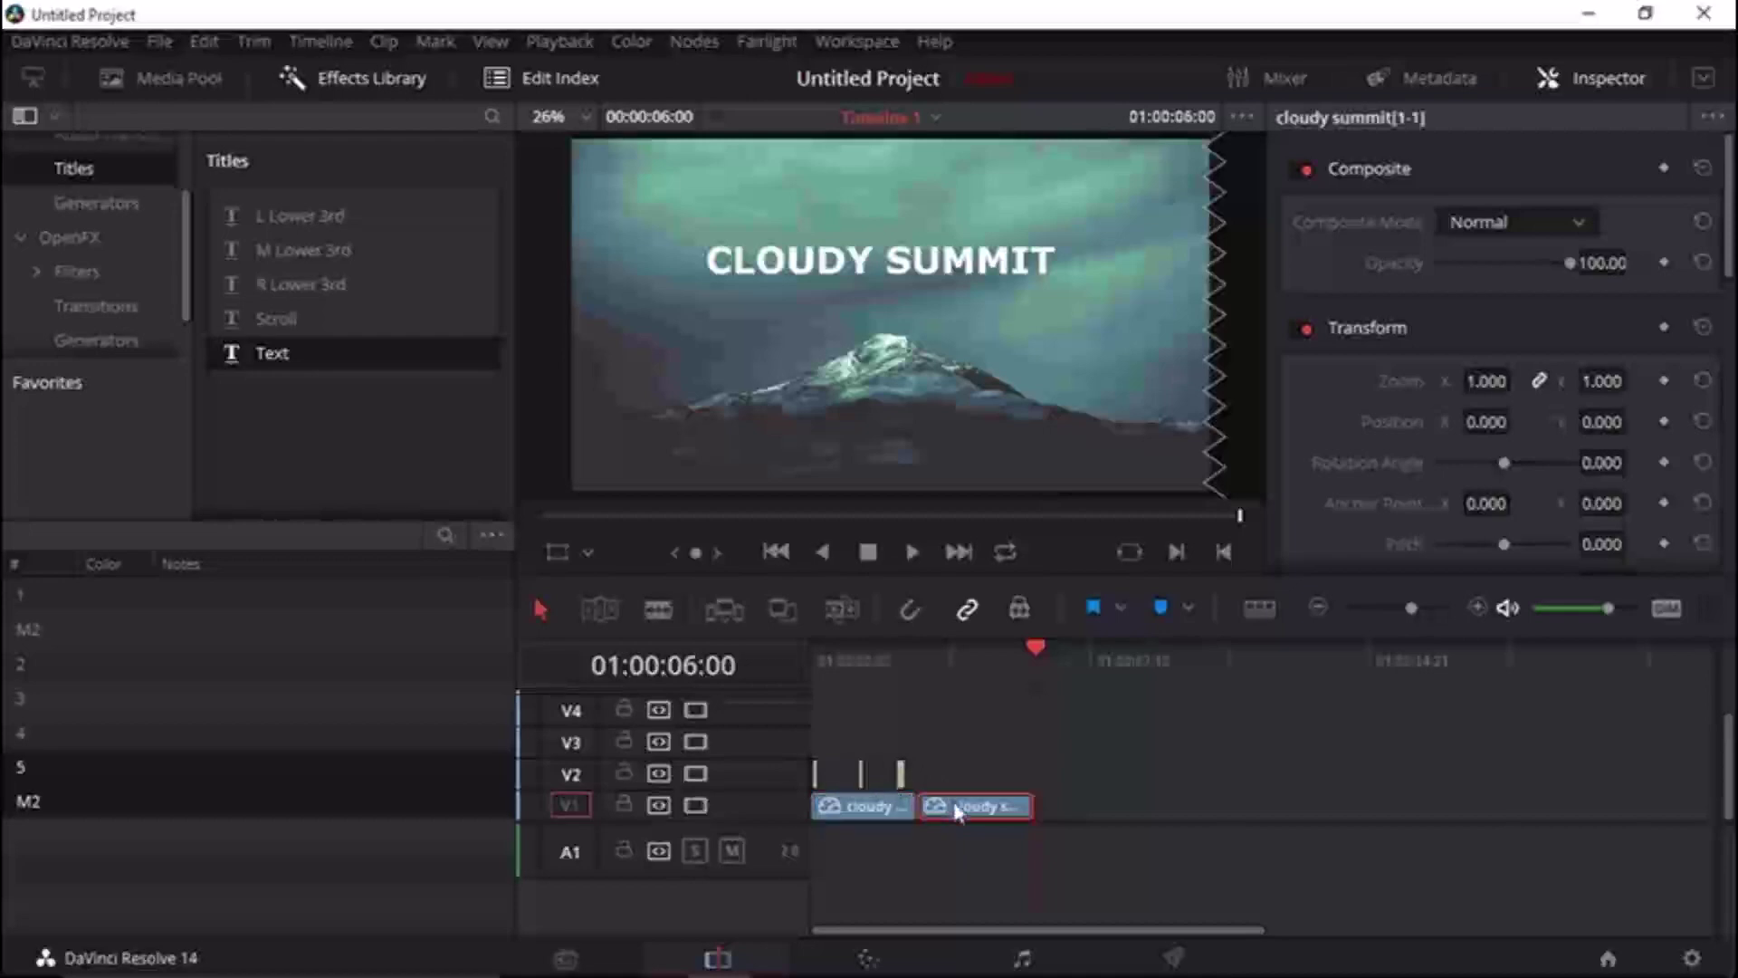